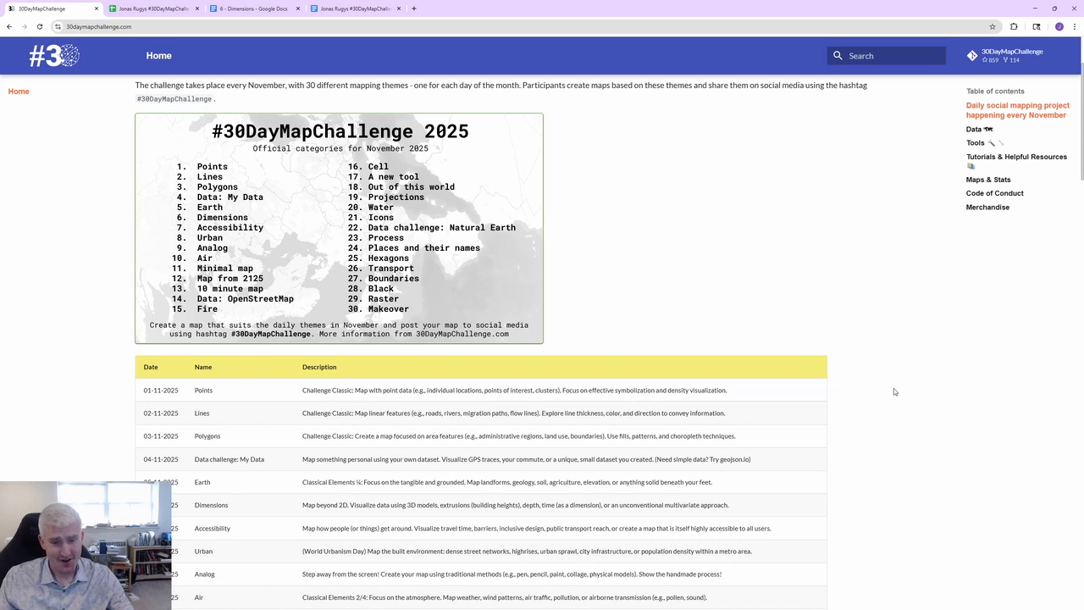
- Switch to the image 6 - Dimensions.png in the photo viewer and examine the finished S&P 500 Total Assets vs. Market Cap map
key(alt+Tab)
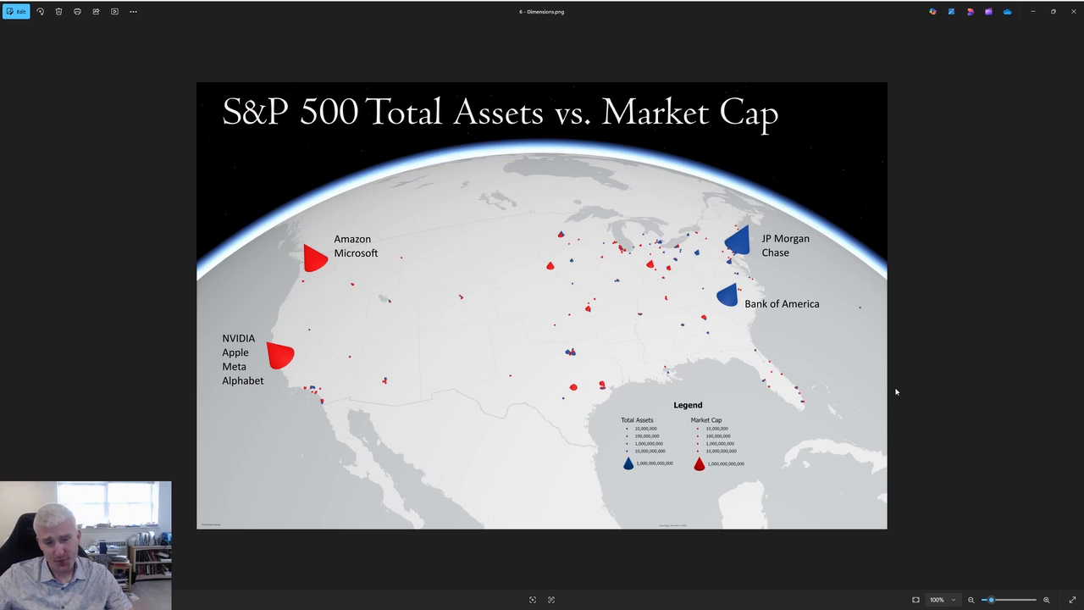
scroll(560, 322, up, 4)
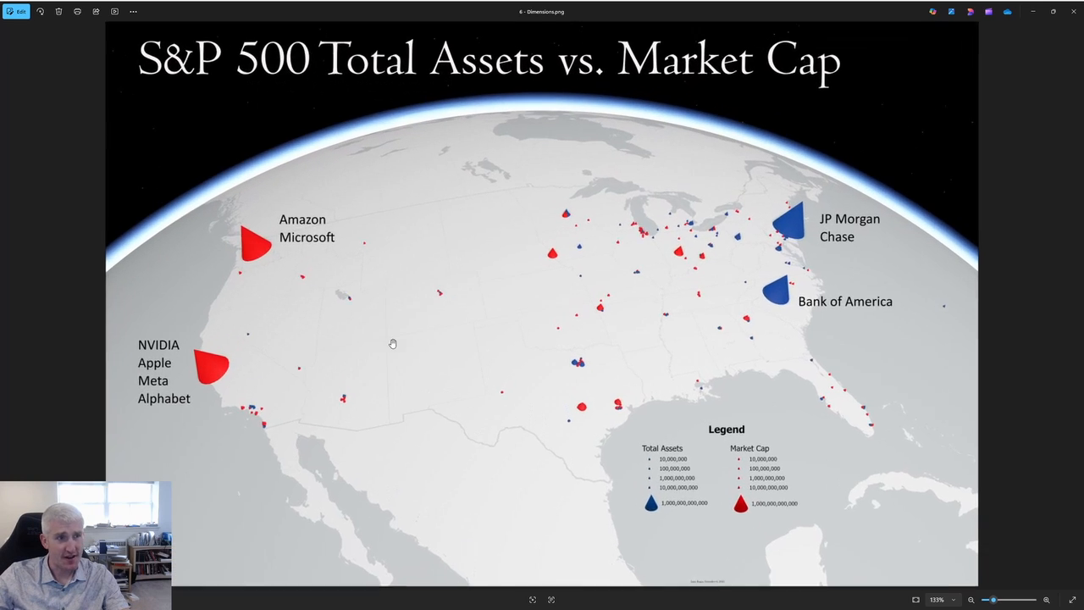
drag(628, 378, 510, 337)
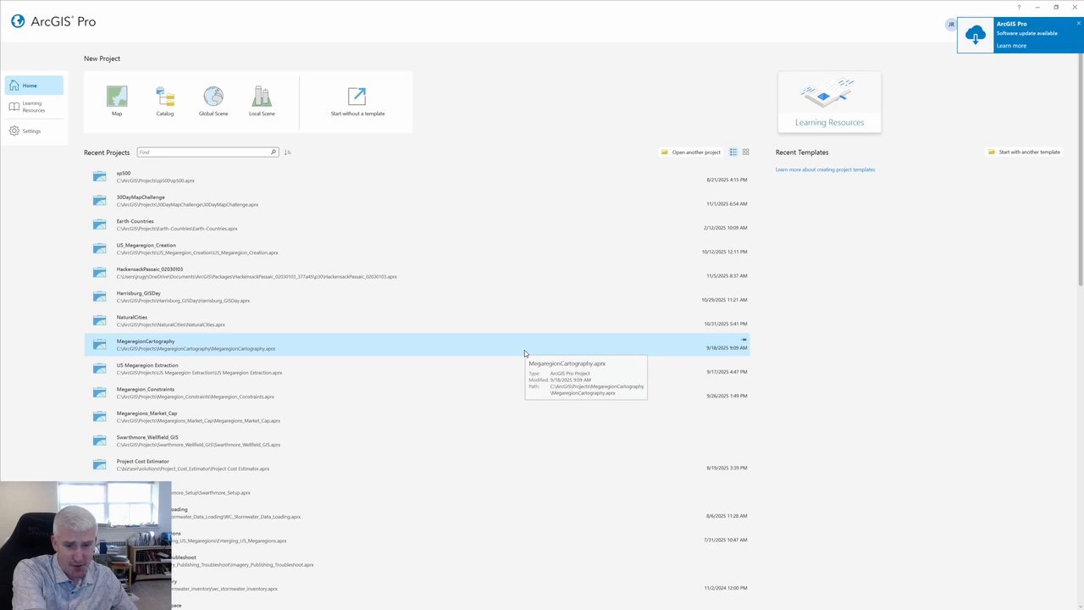
- Switch to ArcGIS Pro and open the recent 30DayMapChallenge project
click(211, 185)
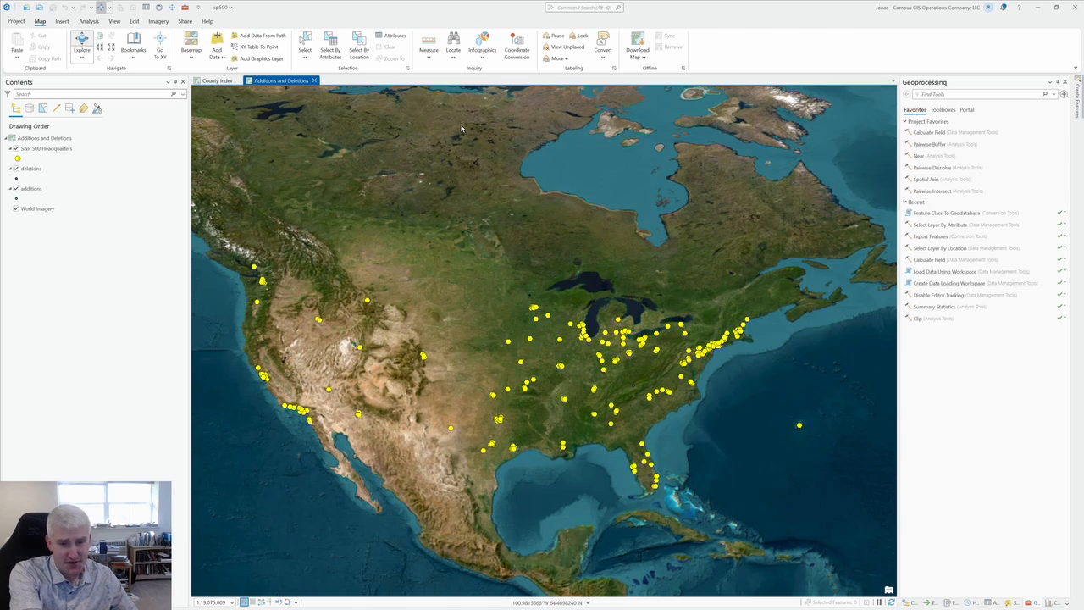
click(16, 21)
click(25, 58)
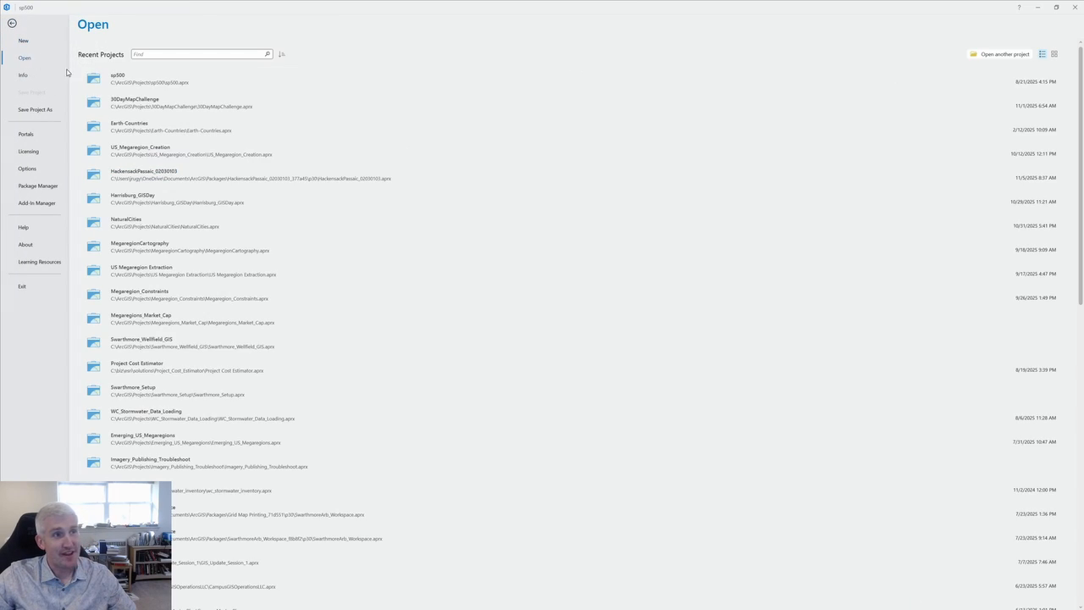
click(143, 105)
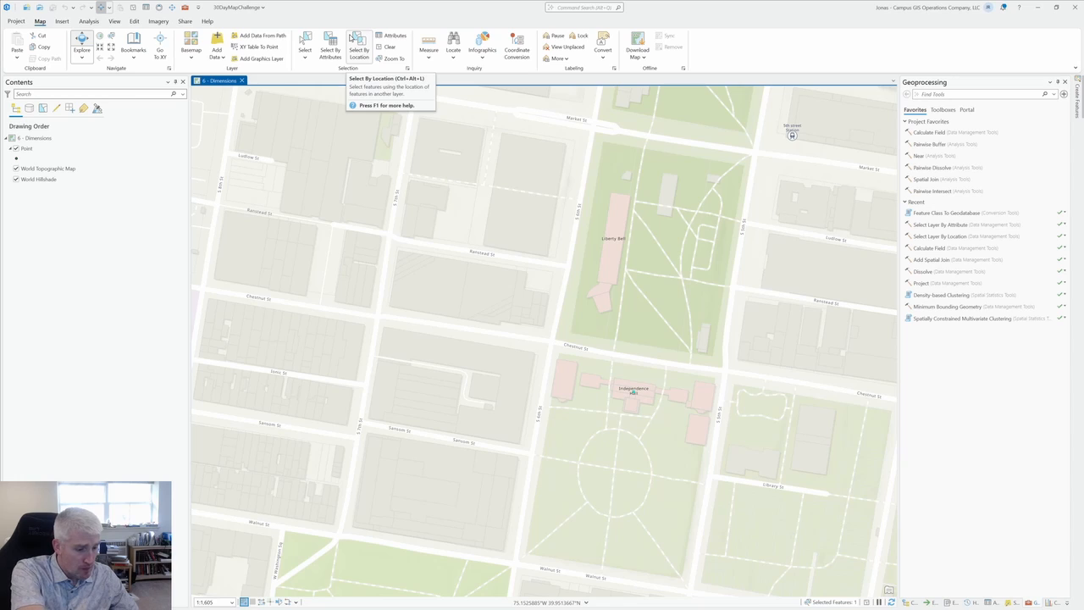
- Remove the Point layer from the 6 - Dimensions map
click(65, 150)
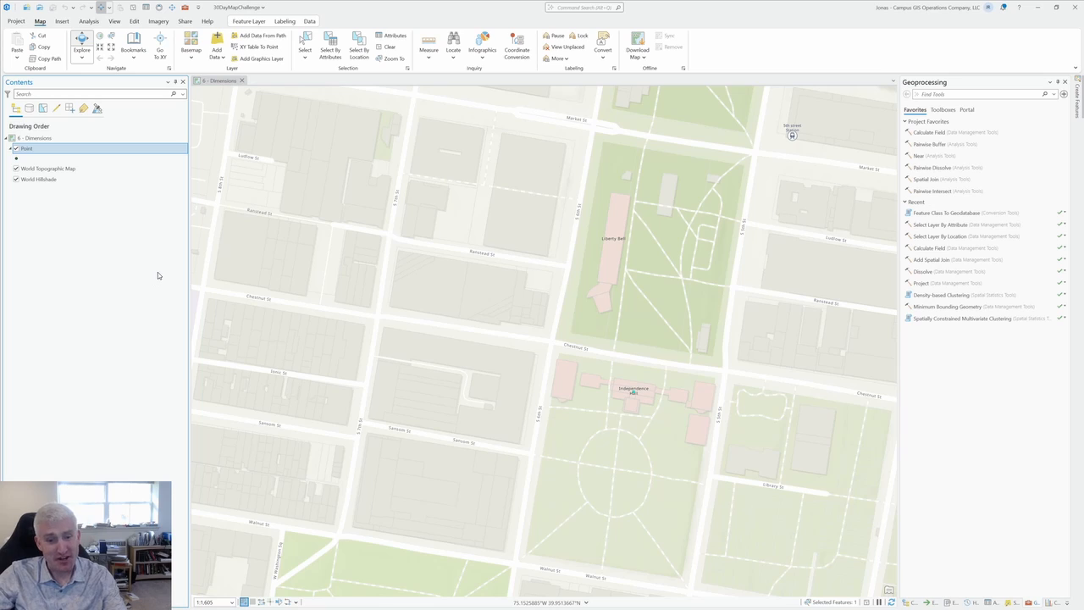
right_click(122, 151)
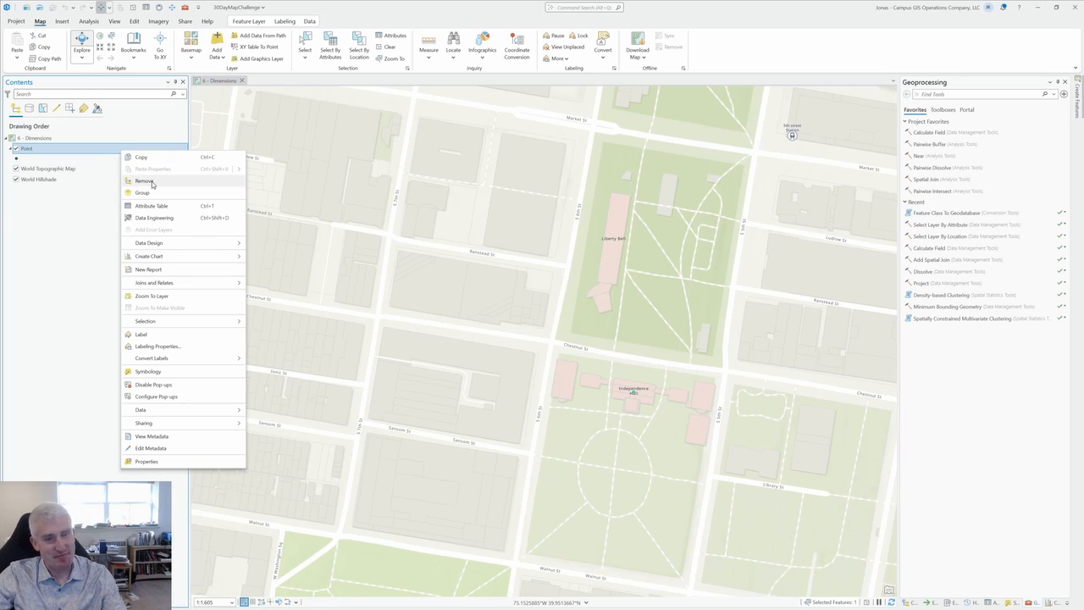
click(139, 180)
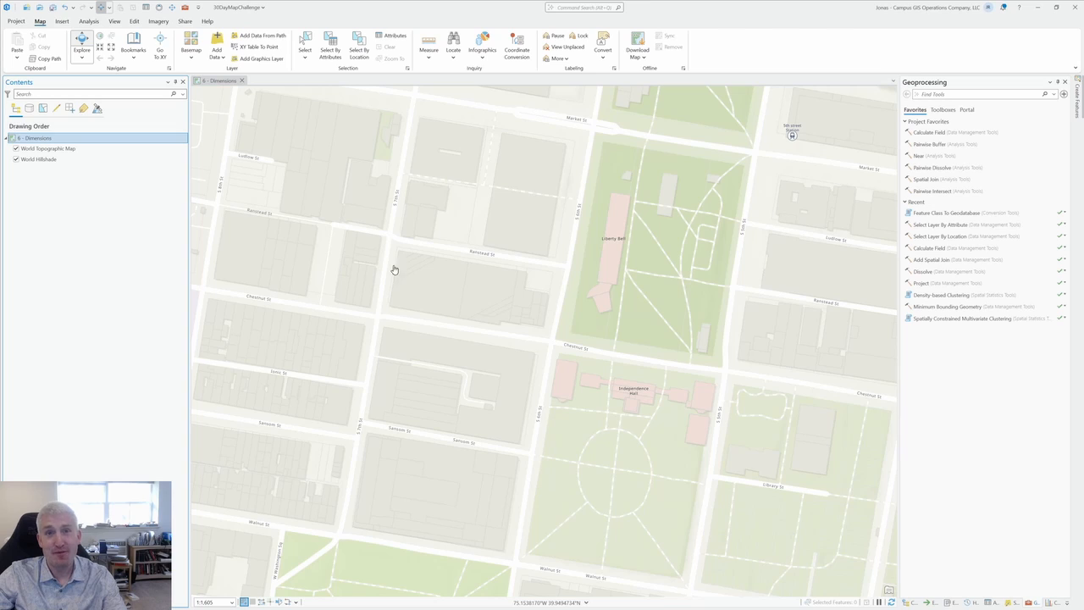
- Add the hq feature class from 30DayMapChallenge.gdb to the 6 - Dimensions map
click(912, 604)
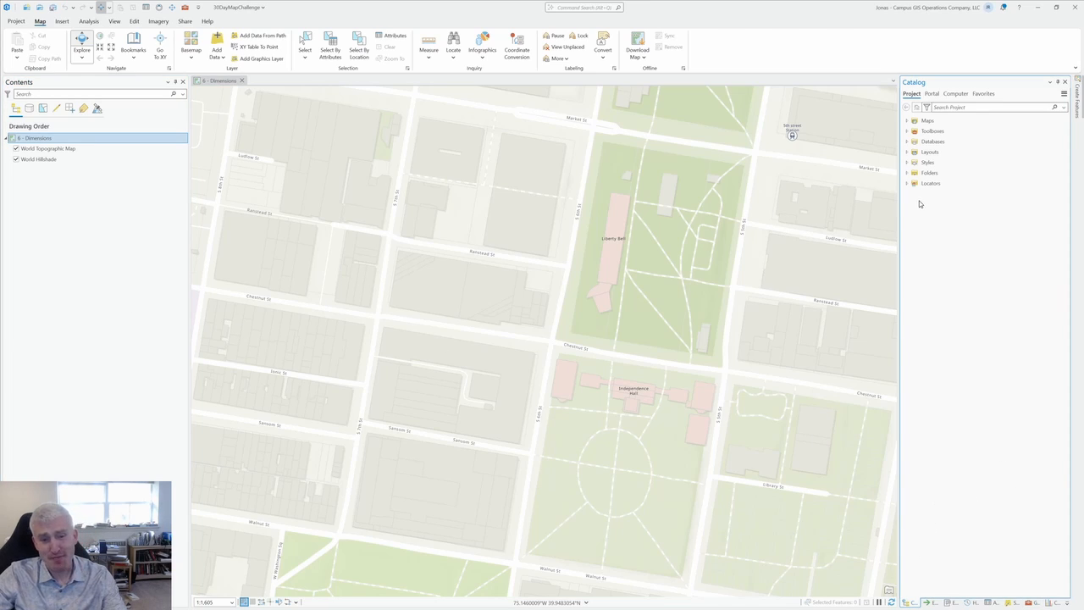
click(908, 142)
click(910, 152)
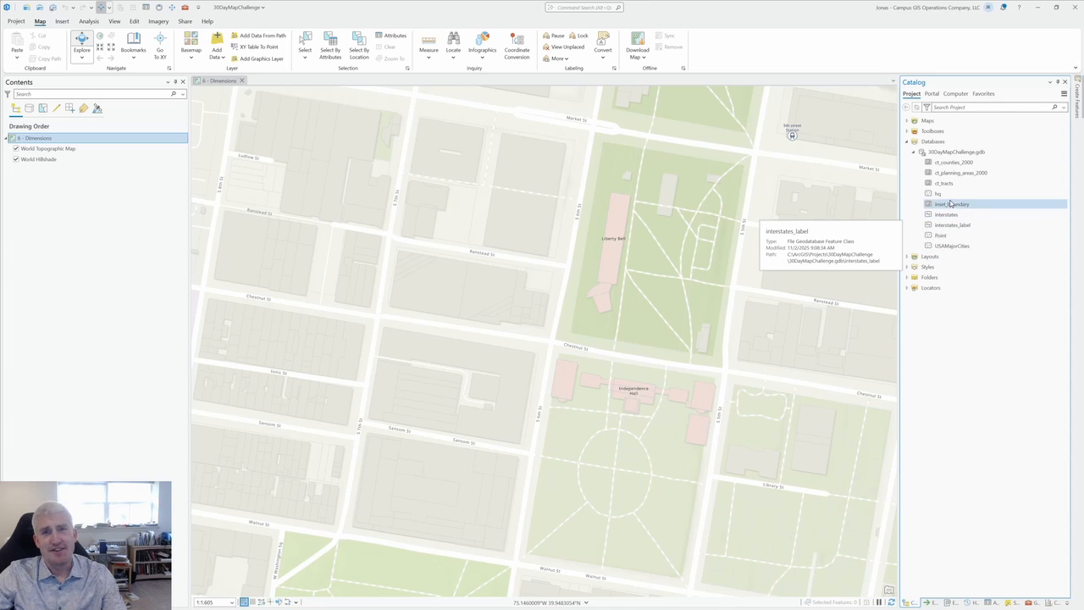
drag(951, 197, 745, 213)
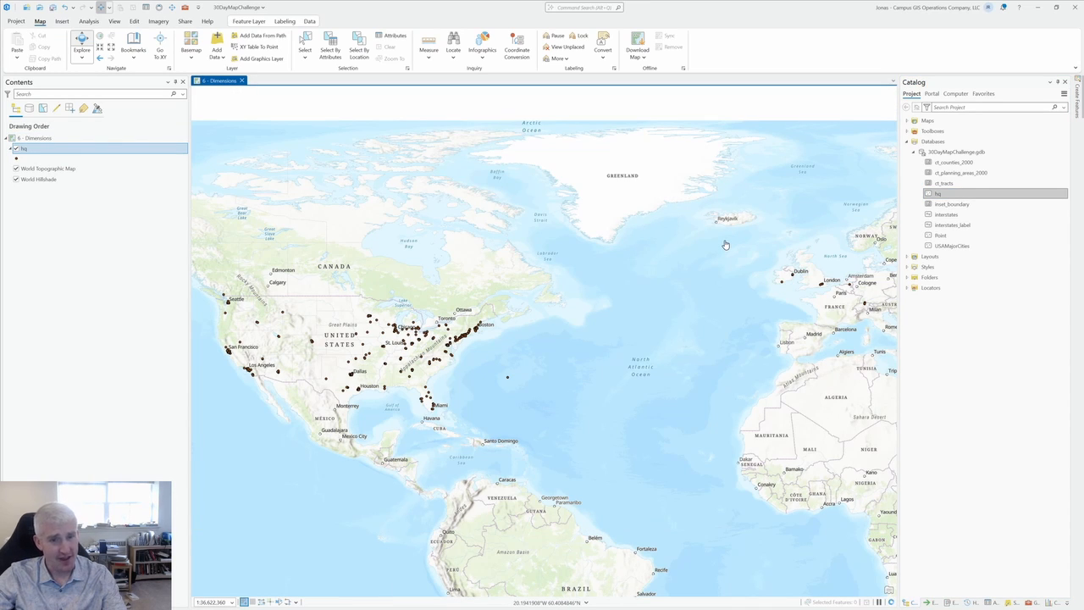
- Open the hq layer's attribute table and examine its Total Assets and Market Cap fields
right_click(104, 149)
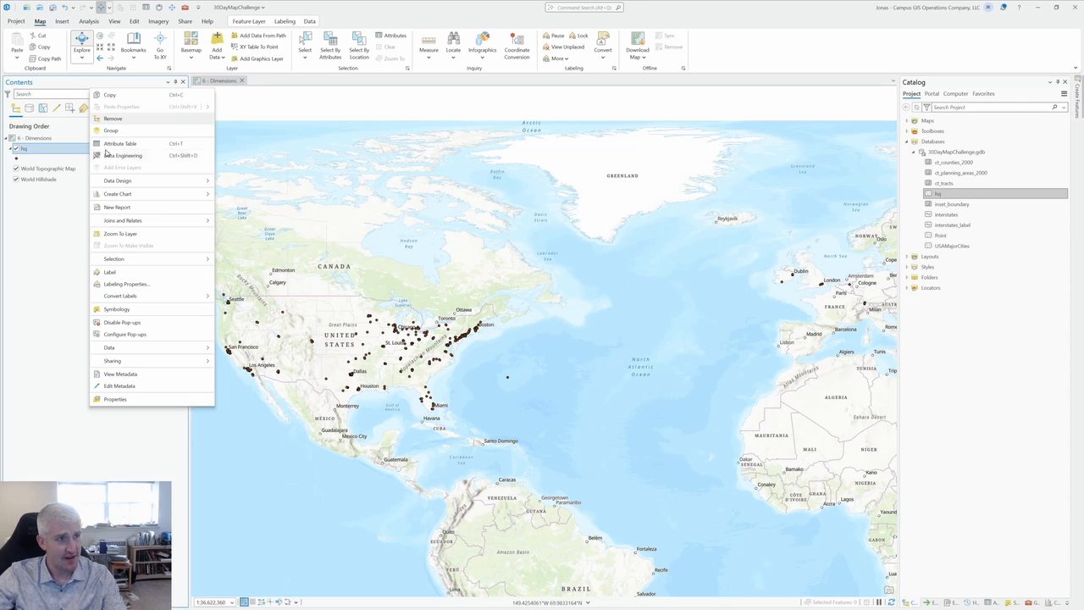
click(111, 143)
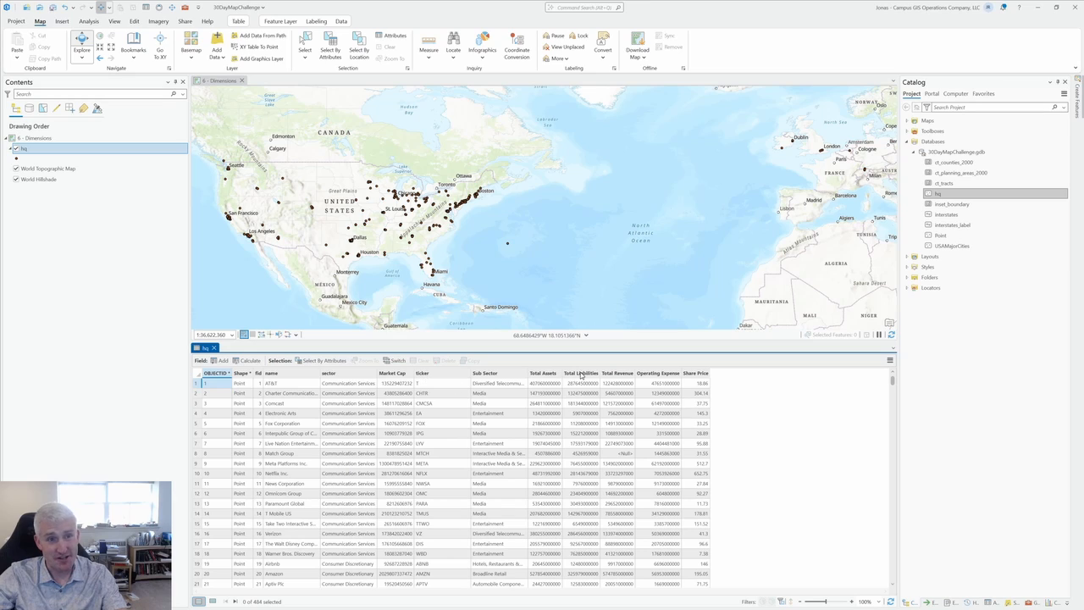
click(547, 375)
click(392, 374)
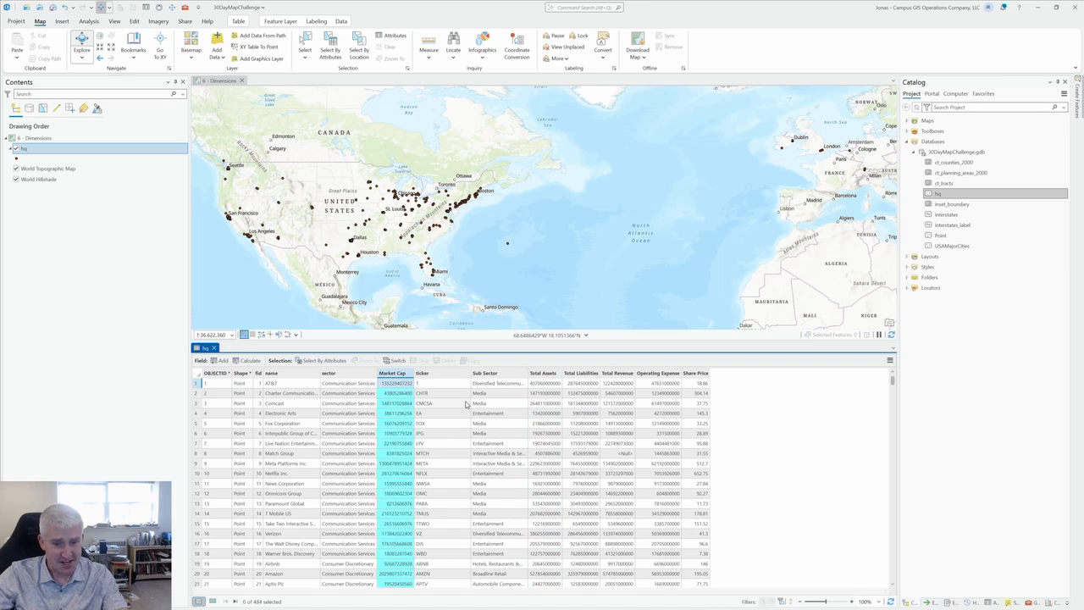
- Enlarge the map area above the attribute table and frame the map on the contiguous United States
drag(396, 253, 523, 258)
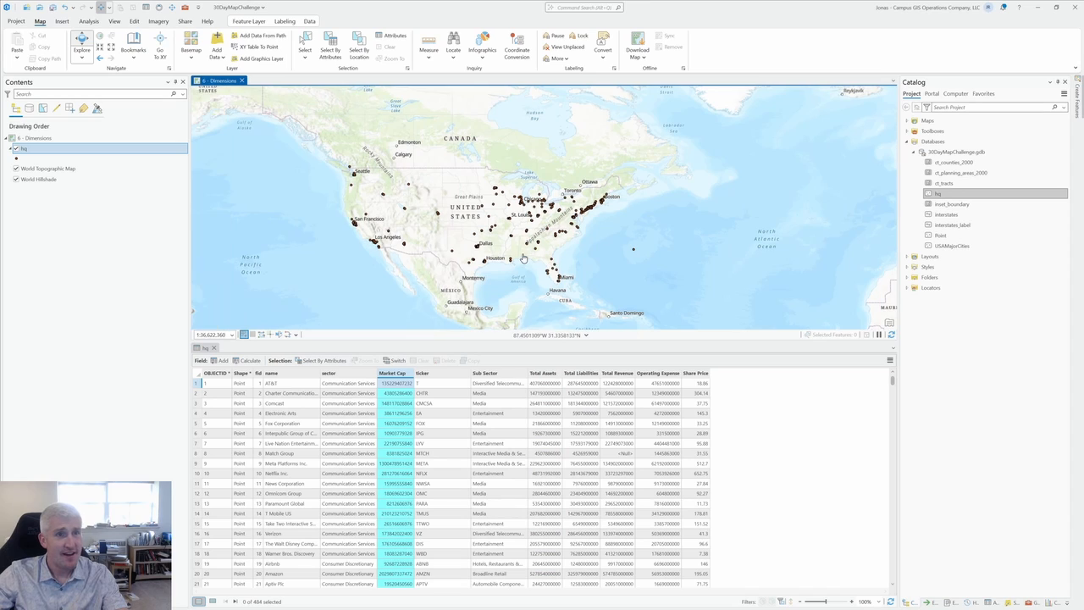
scroll(522, 258, up, 2)
scroll(504, 305, down, 1)
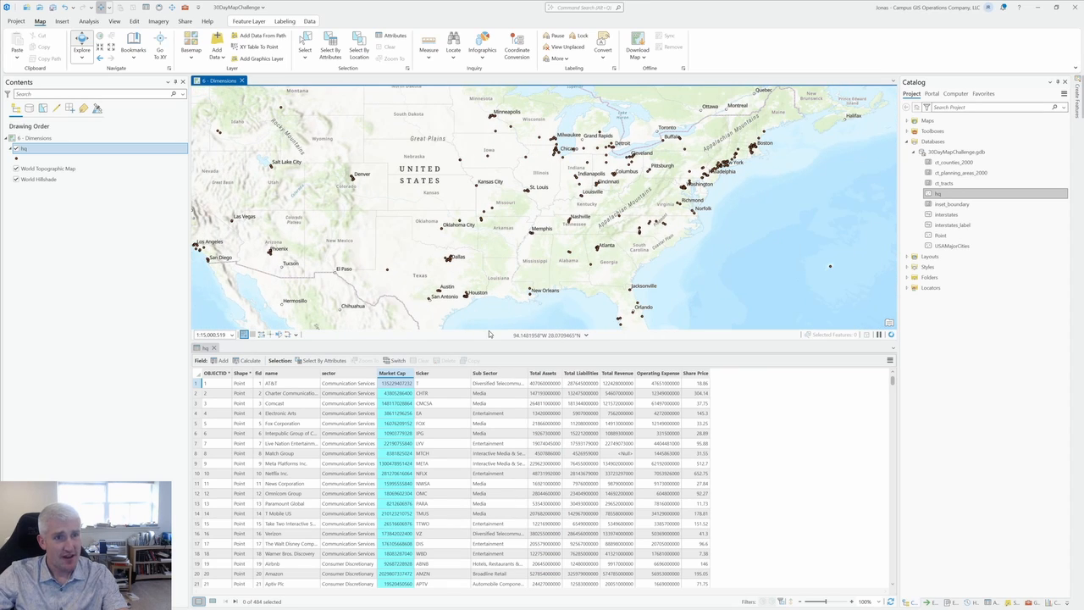
drag(491, 346, 491, 435)
drag(573, 325, 619, 318)
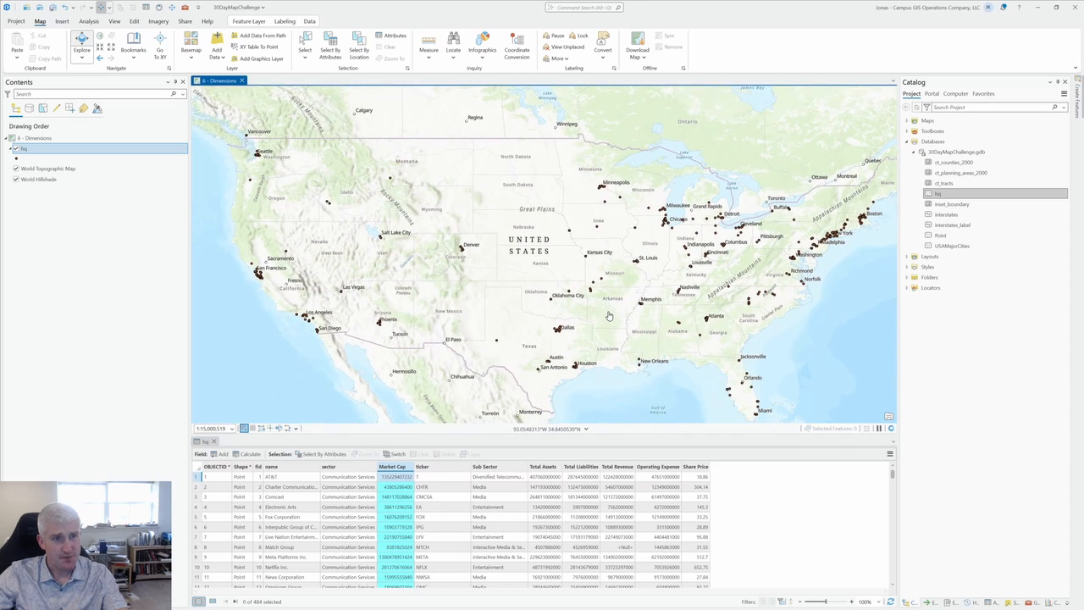
- Change the hq layer's primary symbology to Proportional Symbols
click(15, 158)
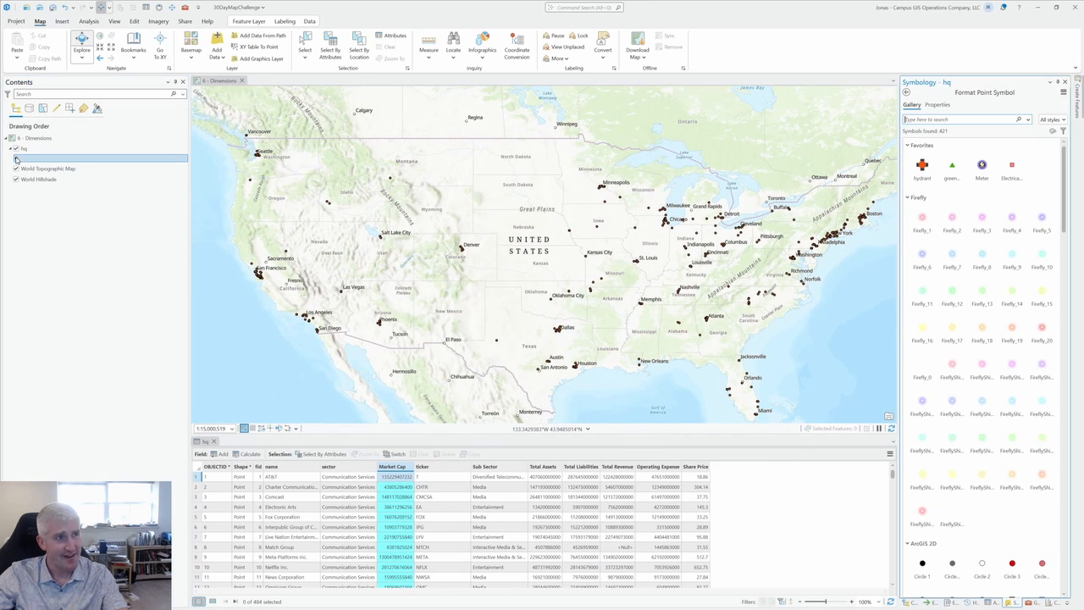
click(938, 105)
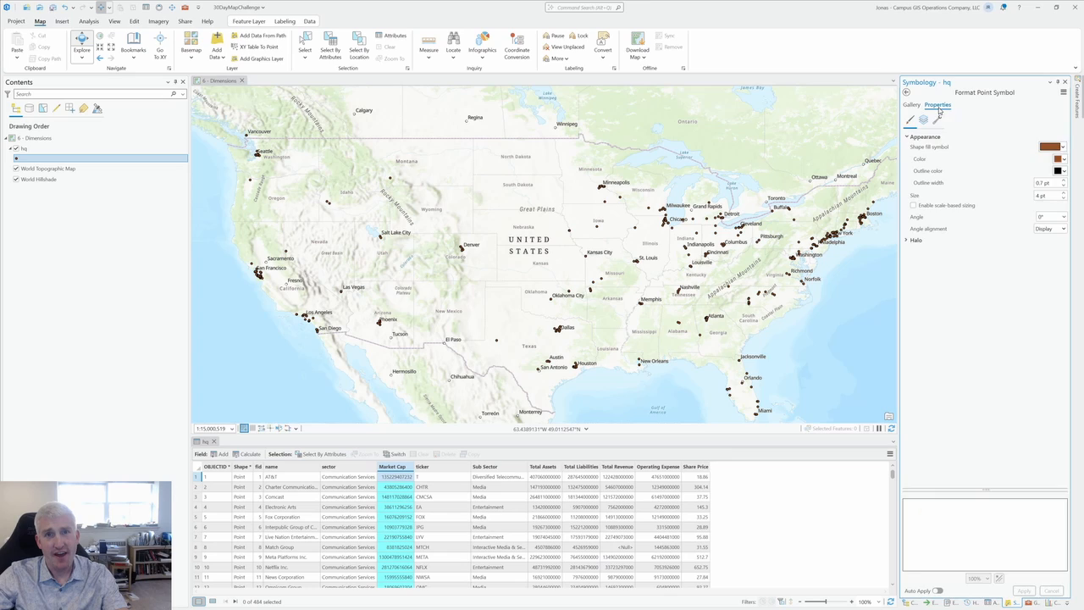
click(911, 105)
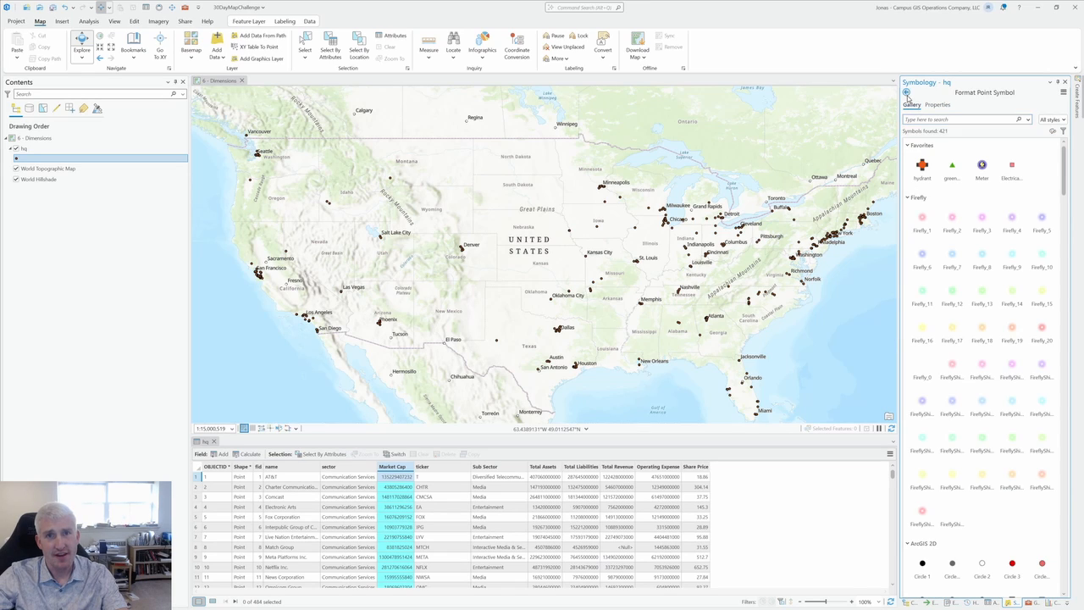
click(907, 92)
click(998, 123)
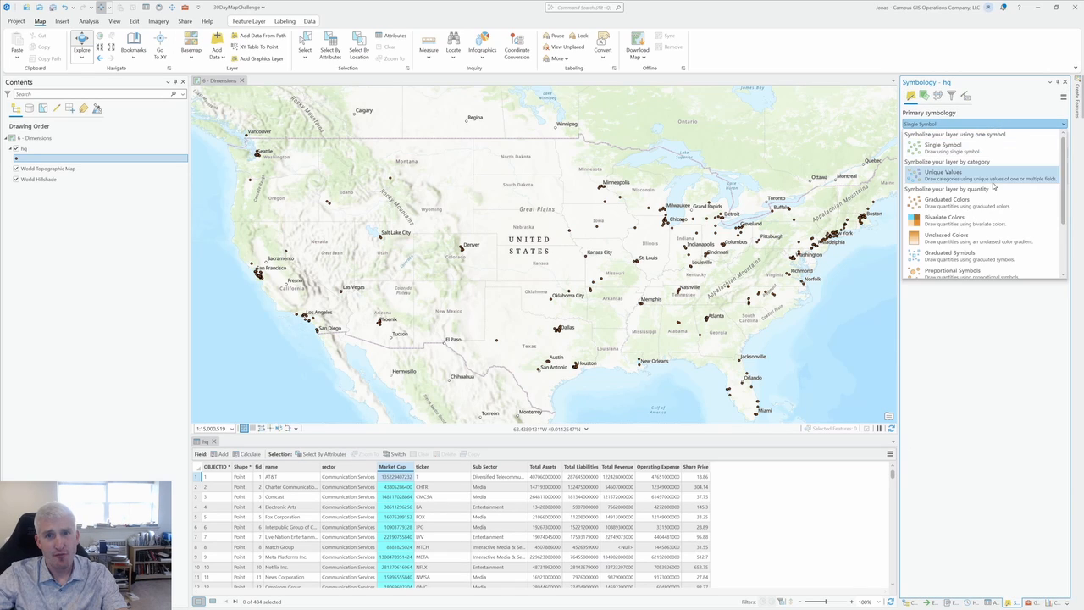
scroll(988, 210, down, 2)
click(965, 231)
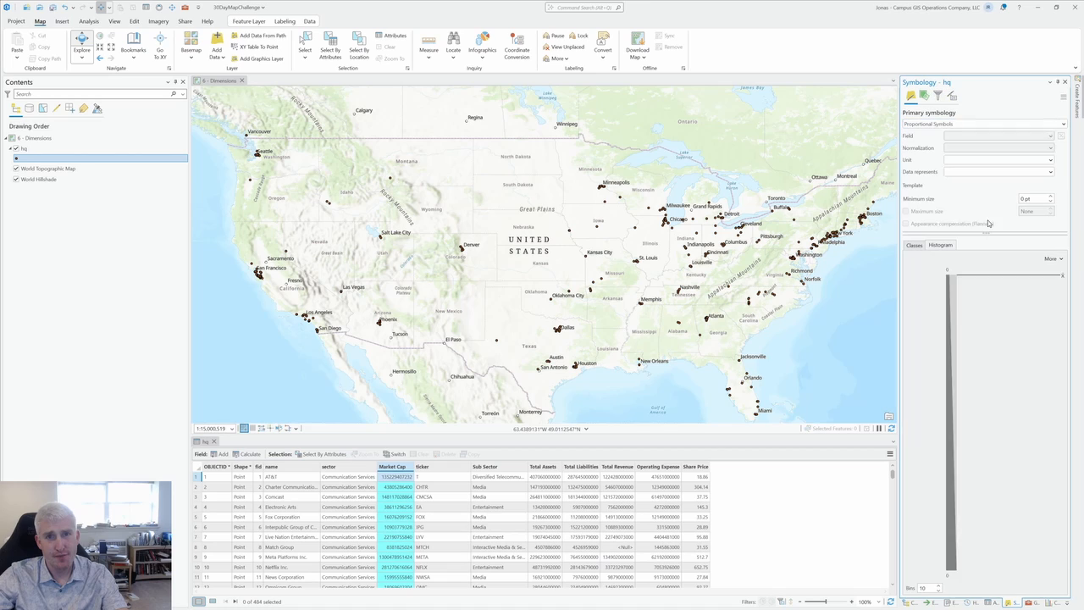
- Base the hq proportional symbols on the Market Cap field and enable a maximum size of 90 pt
click(1051, 136)
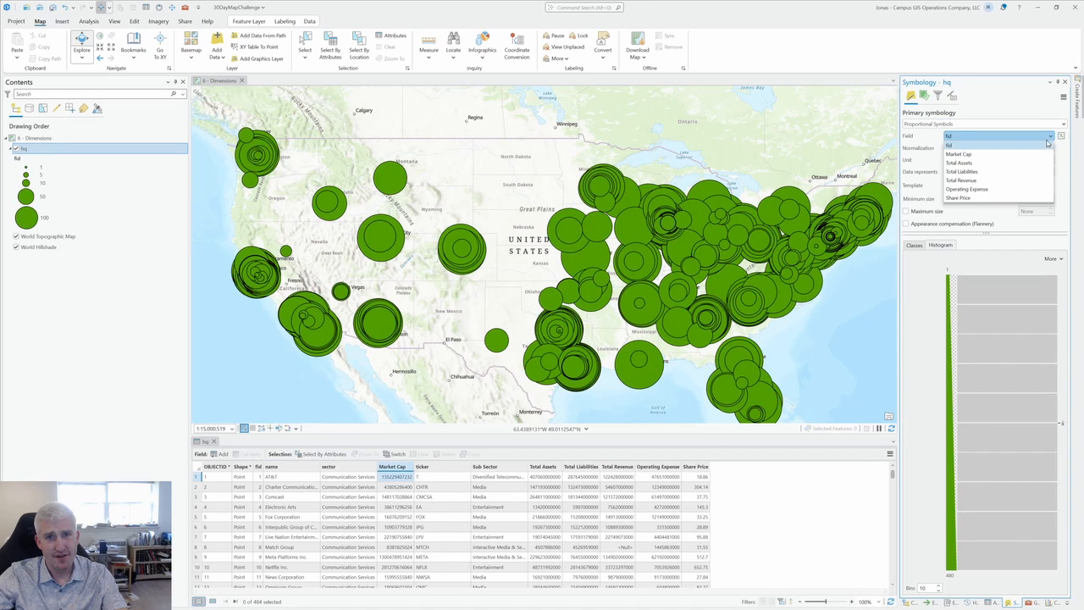
click(1043, 160)
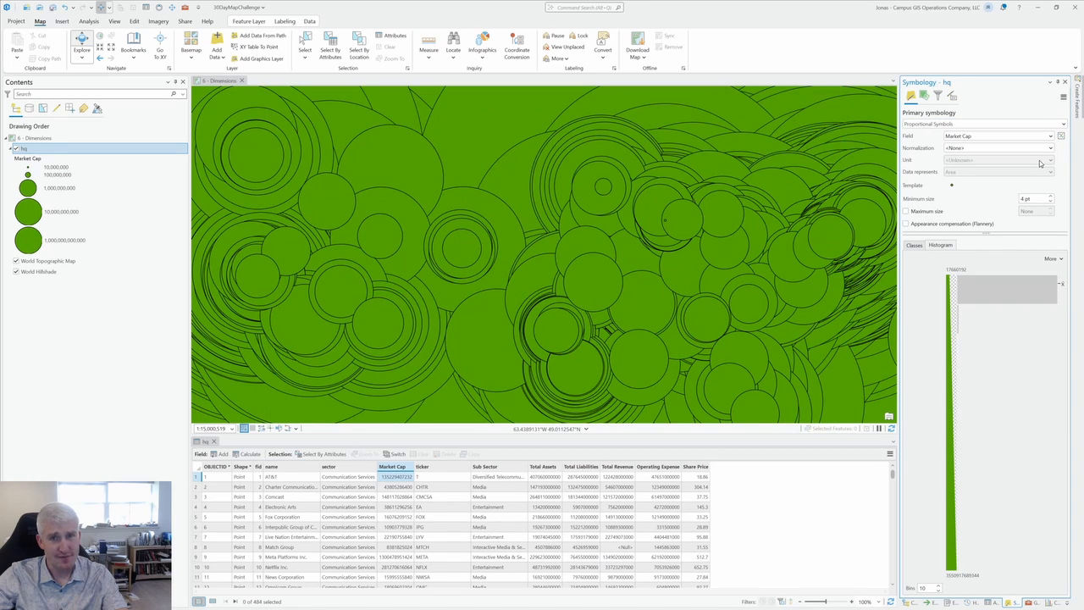
click(907, 211)
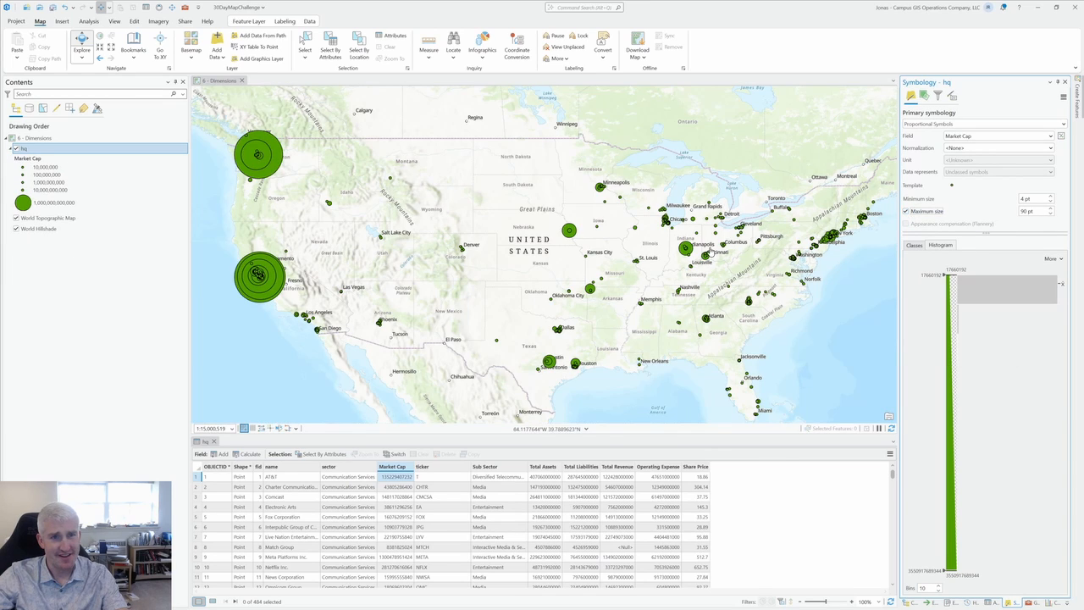
- Check which companies the largest market cap symbols around Seattle and San Francisco represent
drag(697, 281, 683, 268)
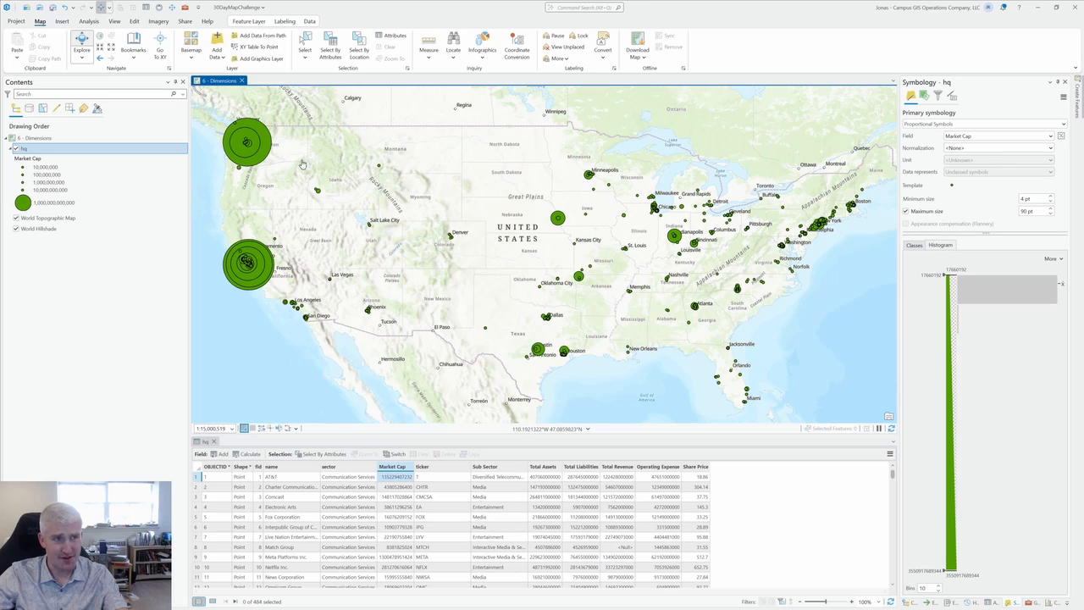
click(263, 151)
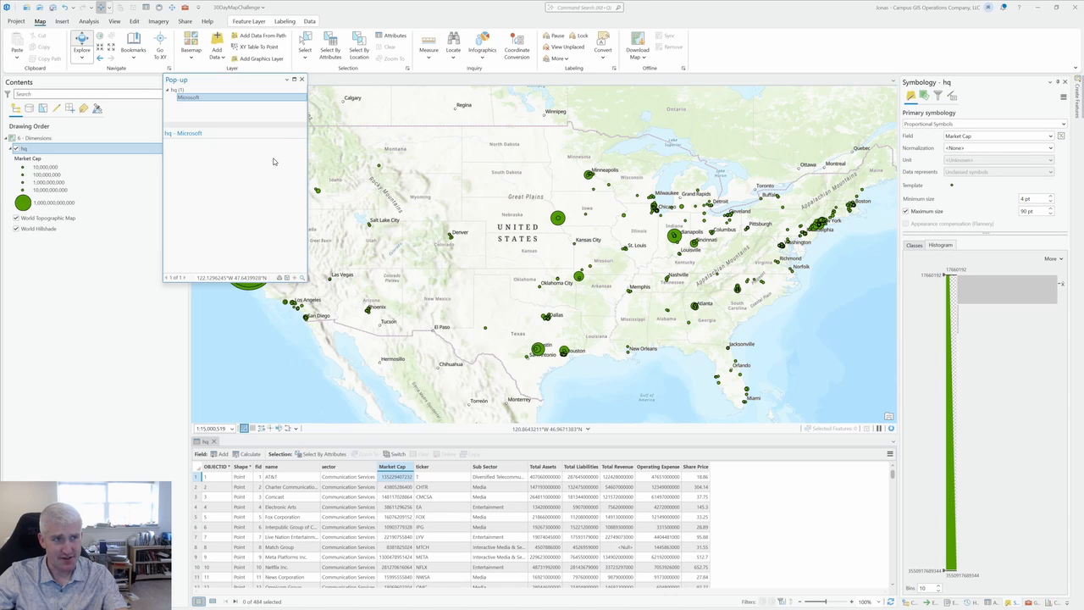
click(301, 79)
click(272, 274)
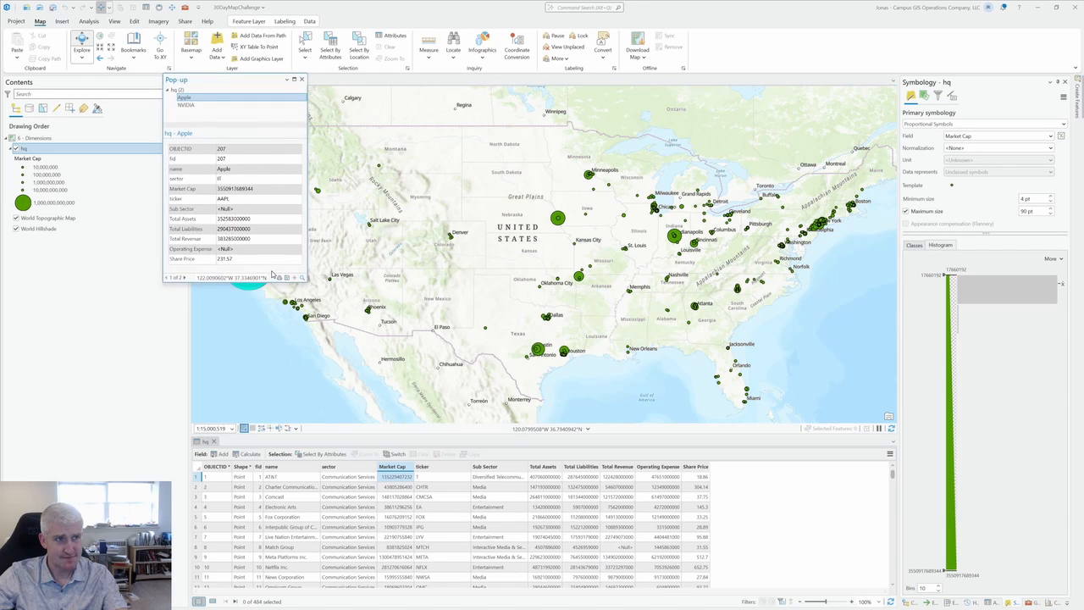
click(301, 79)
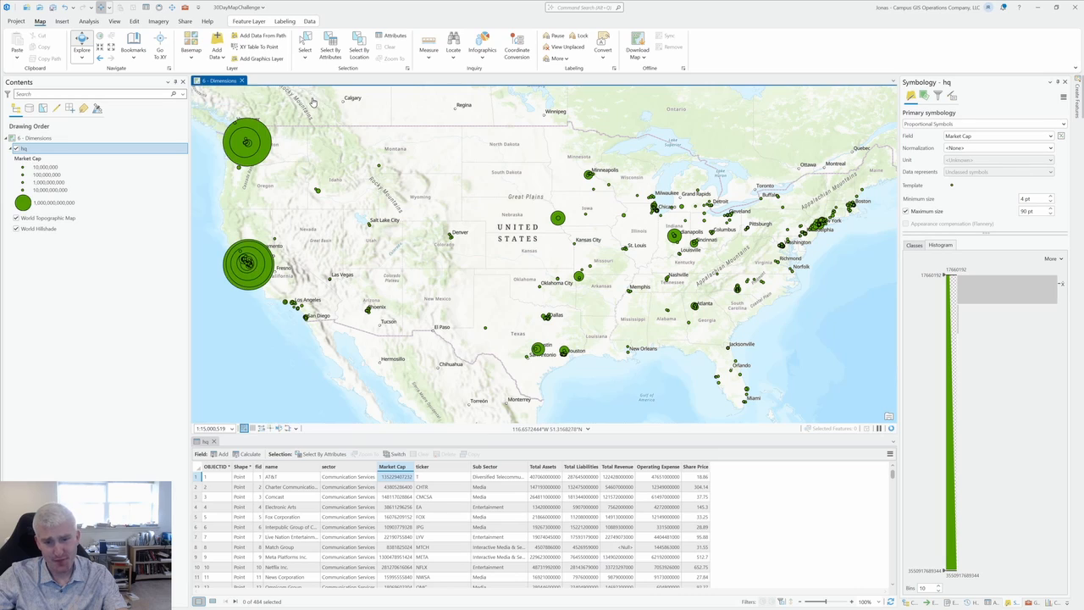
- Set the proportional symbol field to Total Assets and identify the companies behind the two largest East Coast symbols
click(1051, 136)
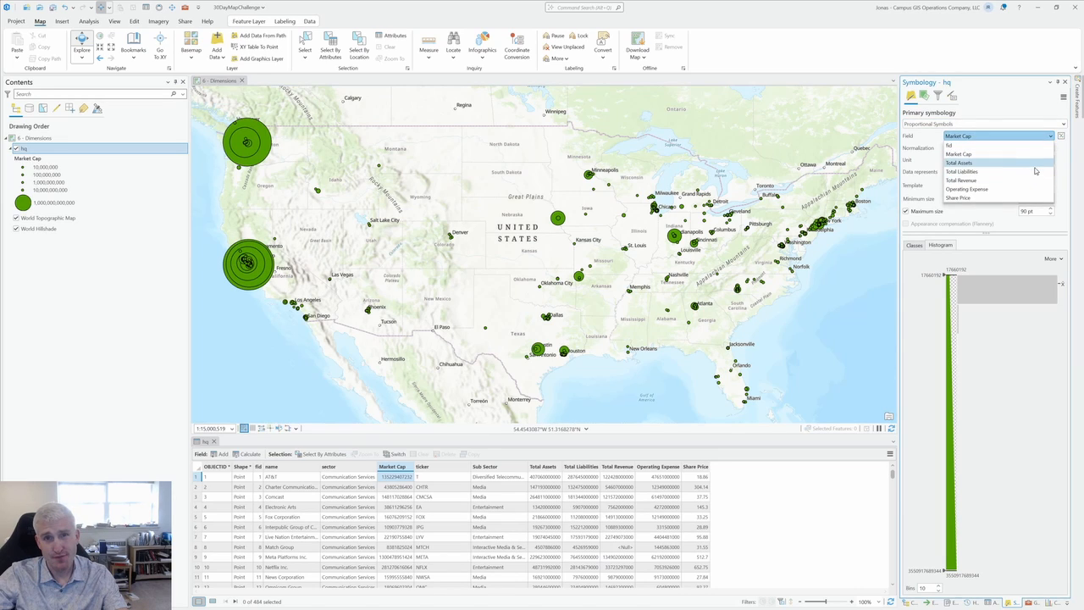
click(1034, 164)
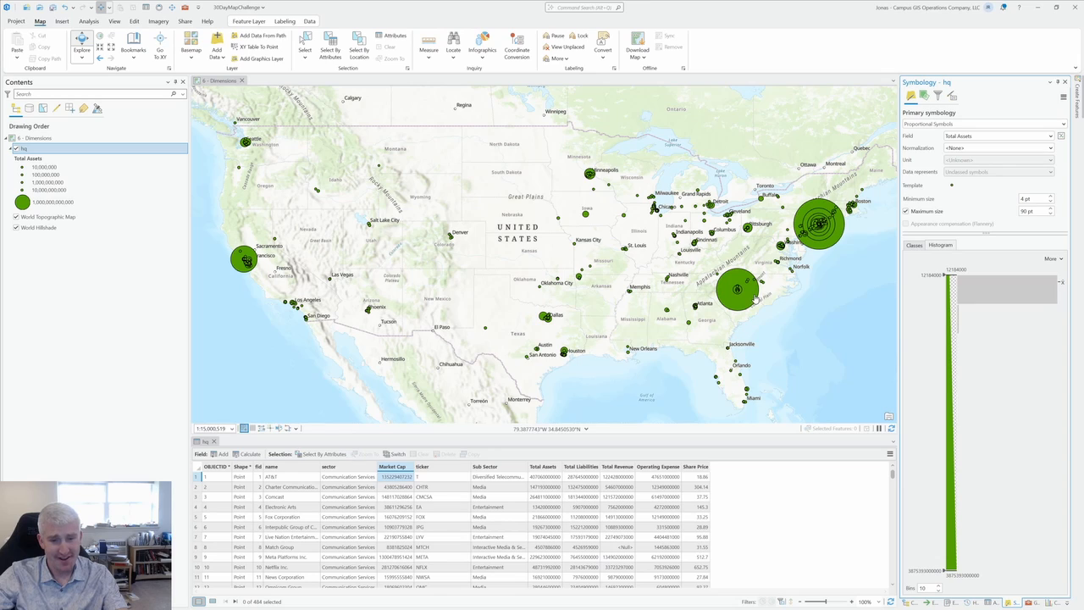
click(837, 243)
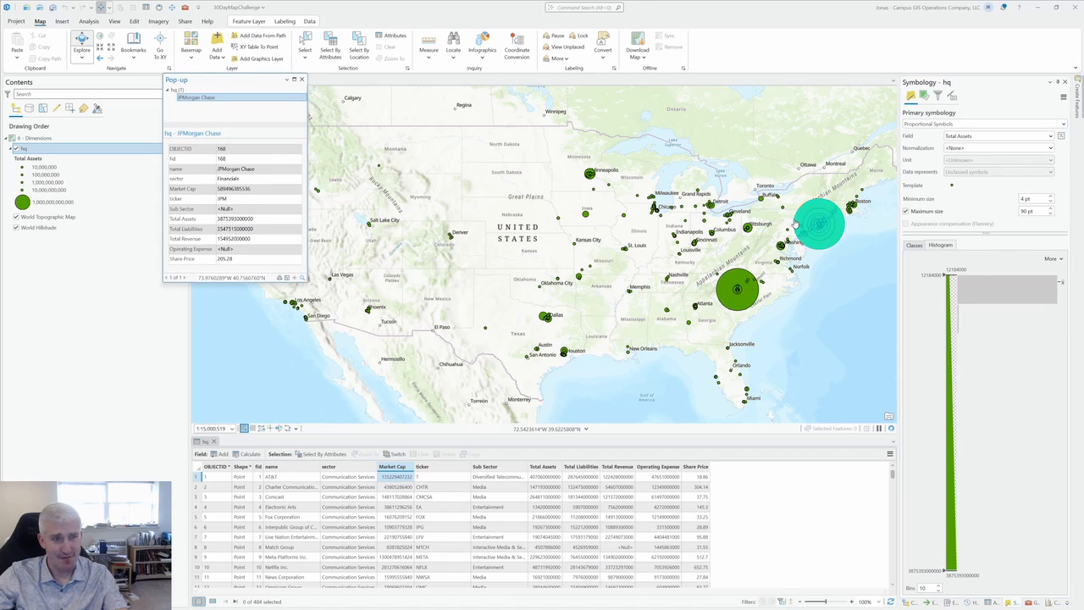
click(302, 79)
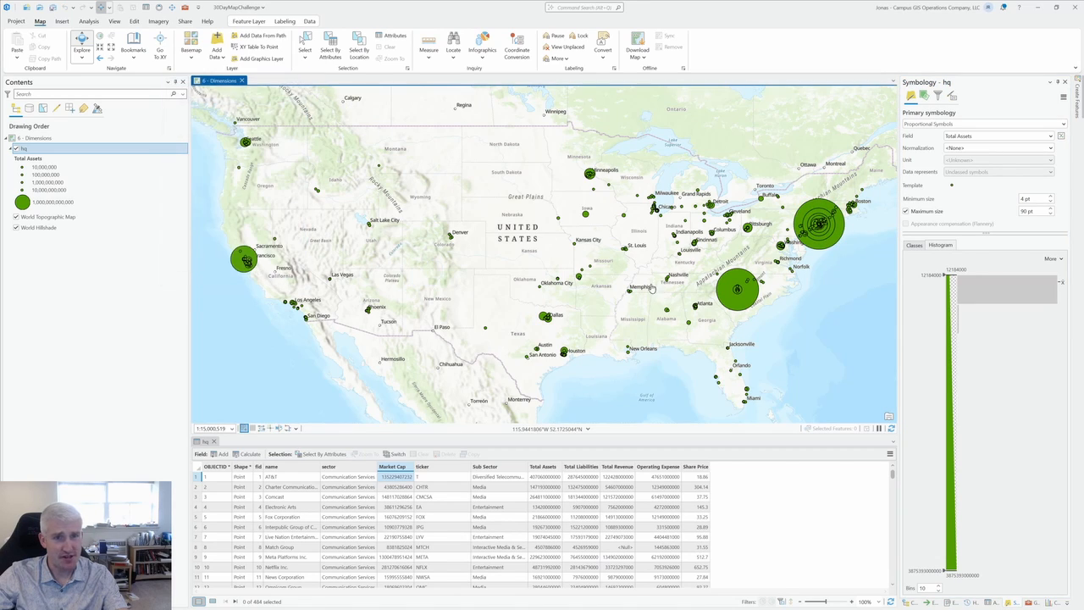
click(730, 305)
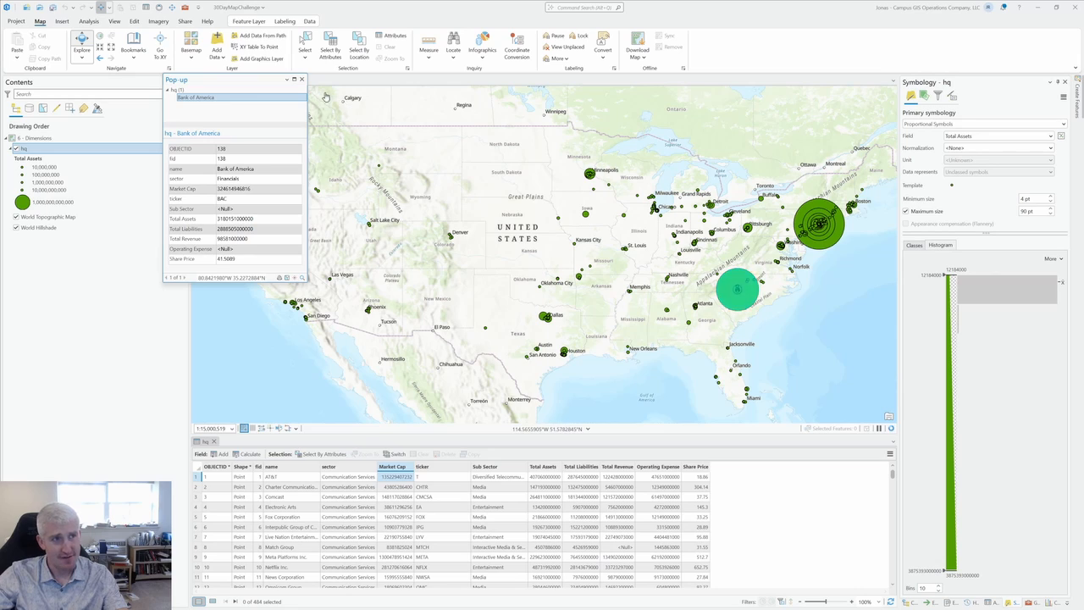
- Identify the company behind the large total assets symbol at San Francisco
click(301, 79)
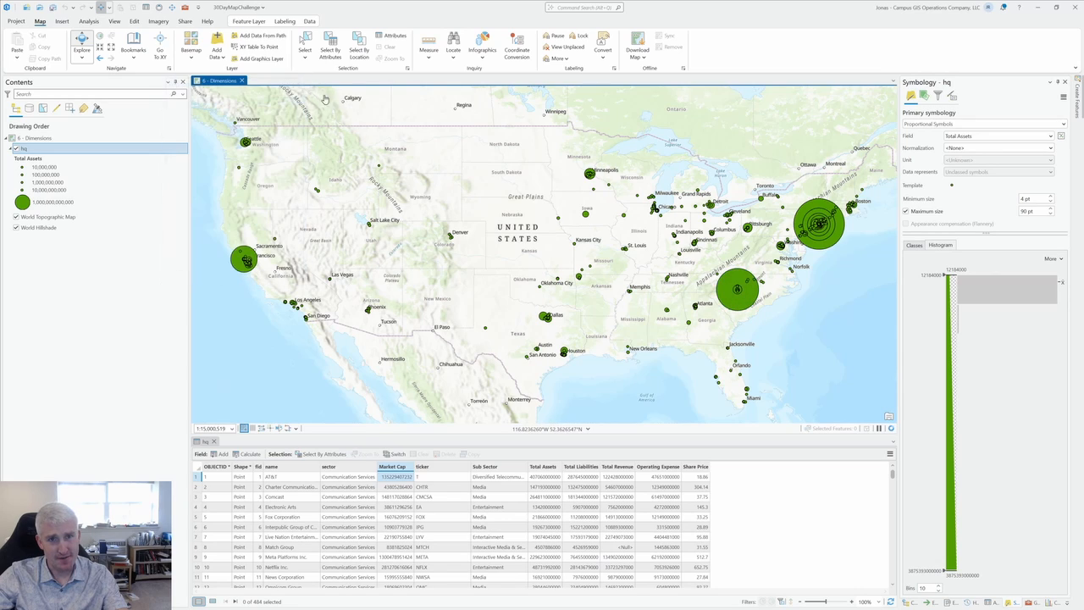
click(241, 262)
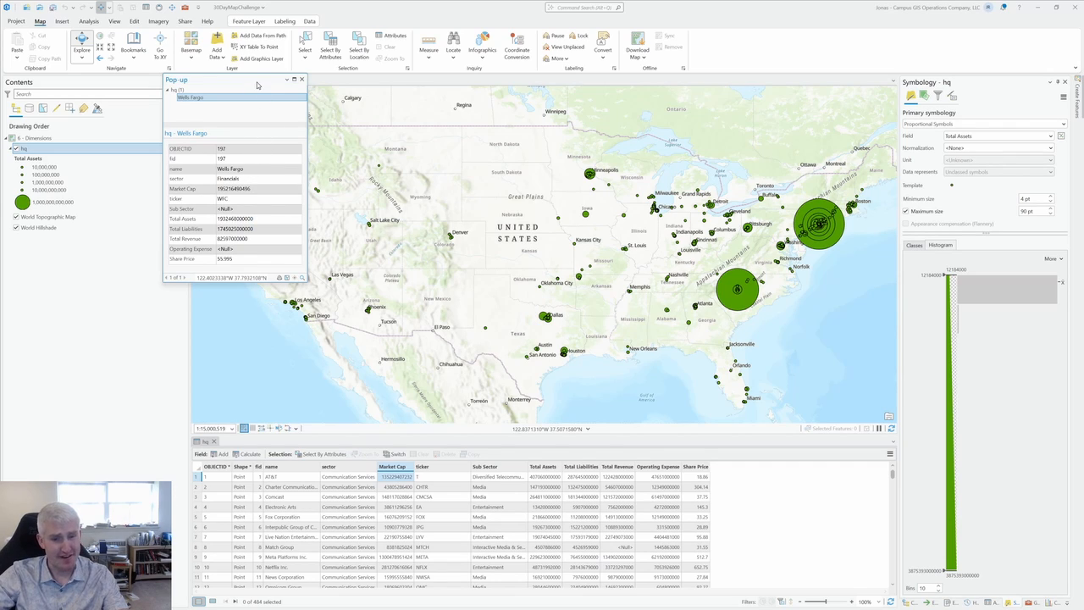
click(302, 79)
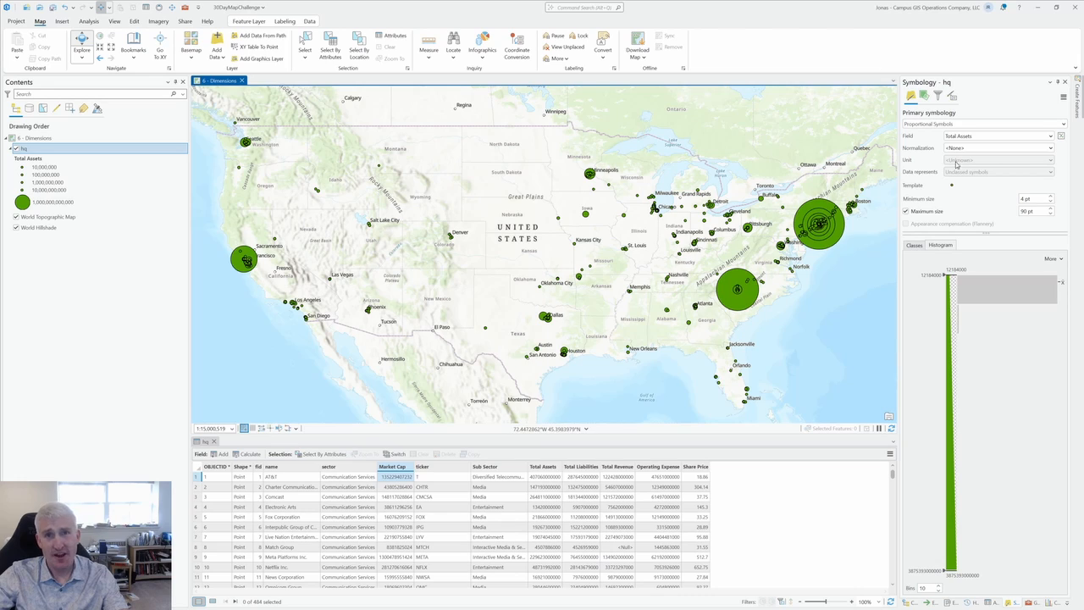
- Compare the hq symbols sized by Market Cap with those sized by Total Assets, ending on Total Assets
click(1051, 136)
click(1047, 155)
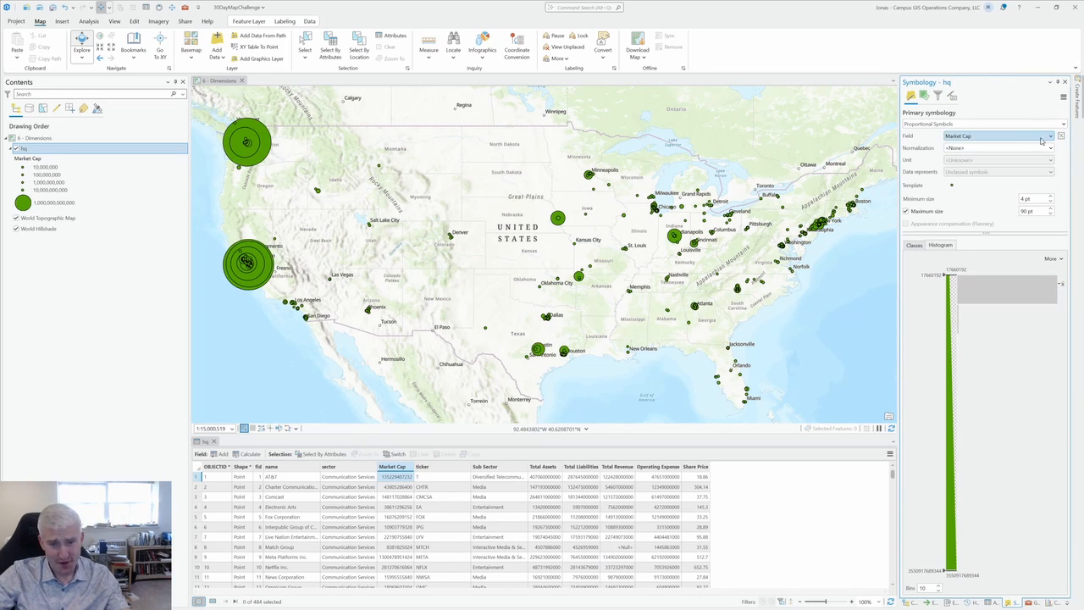
click(1051, 136)
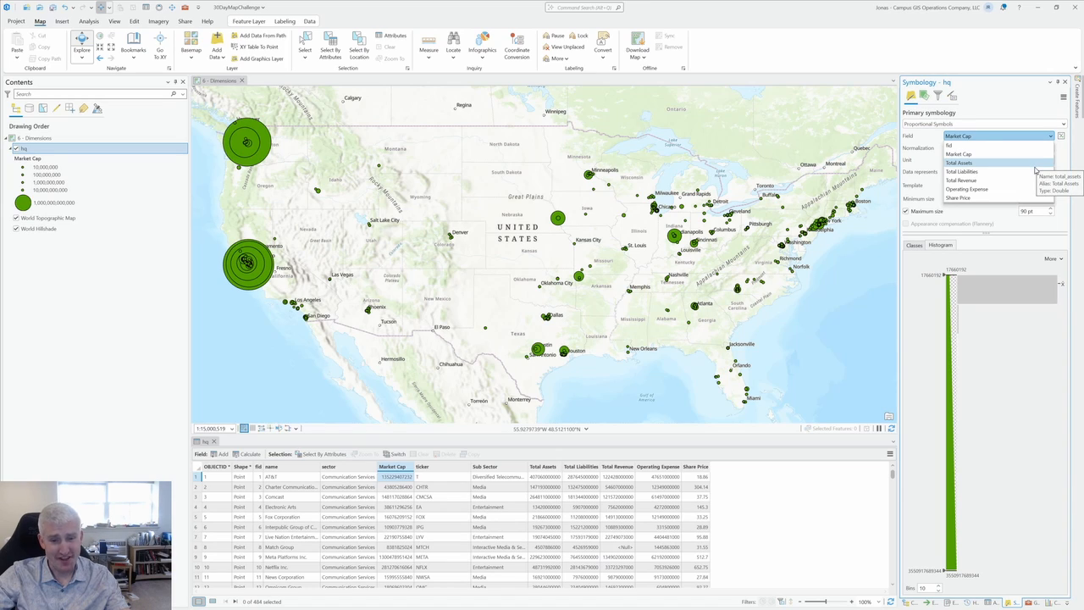
click(1035, 167)
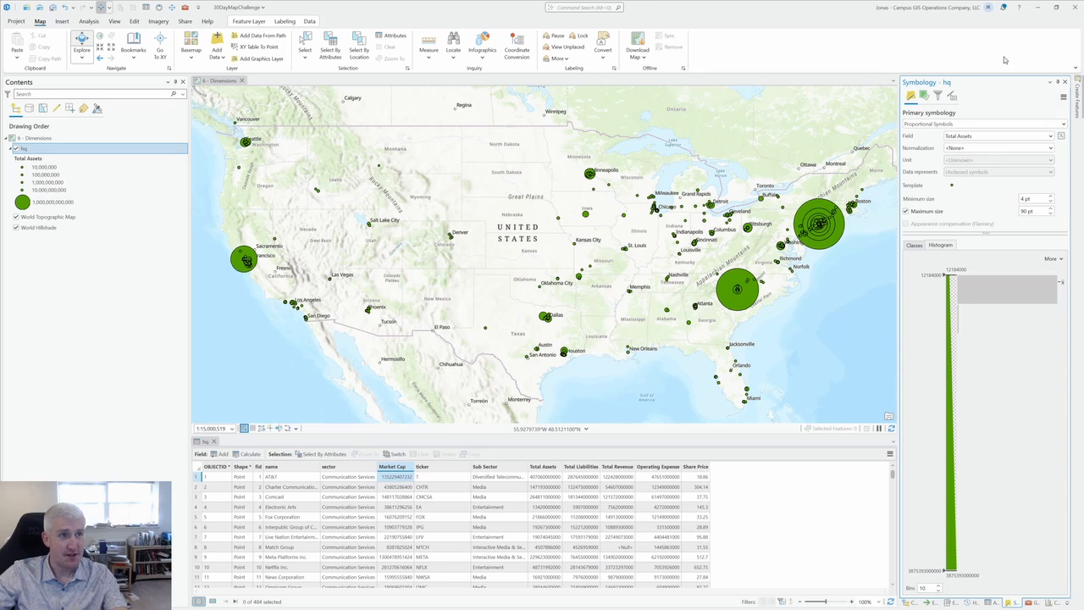
- Create a new global scene and rename it 6 - Dimensions
click(61, 22)
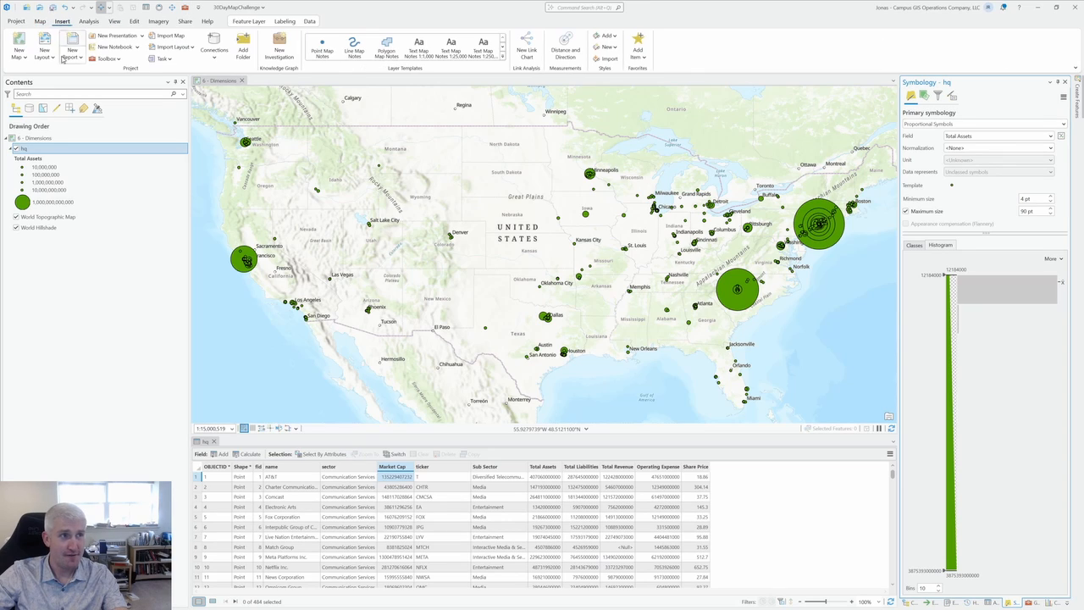
click(18, 52)
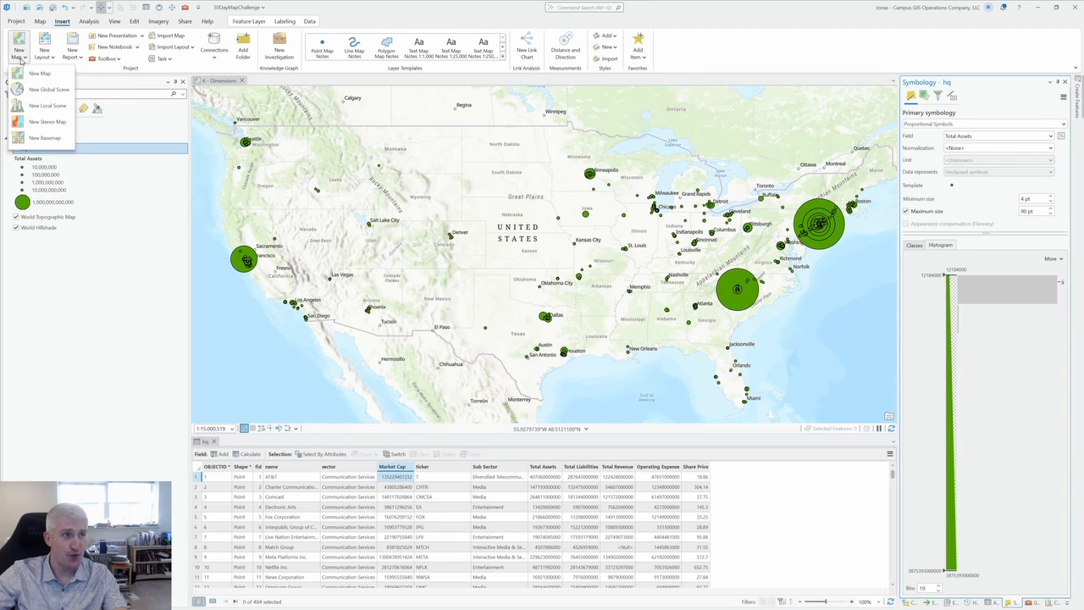
click(58, 94)
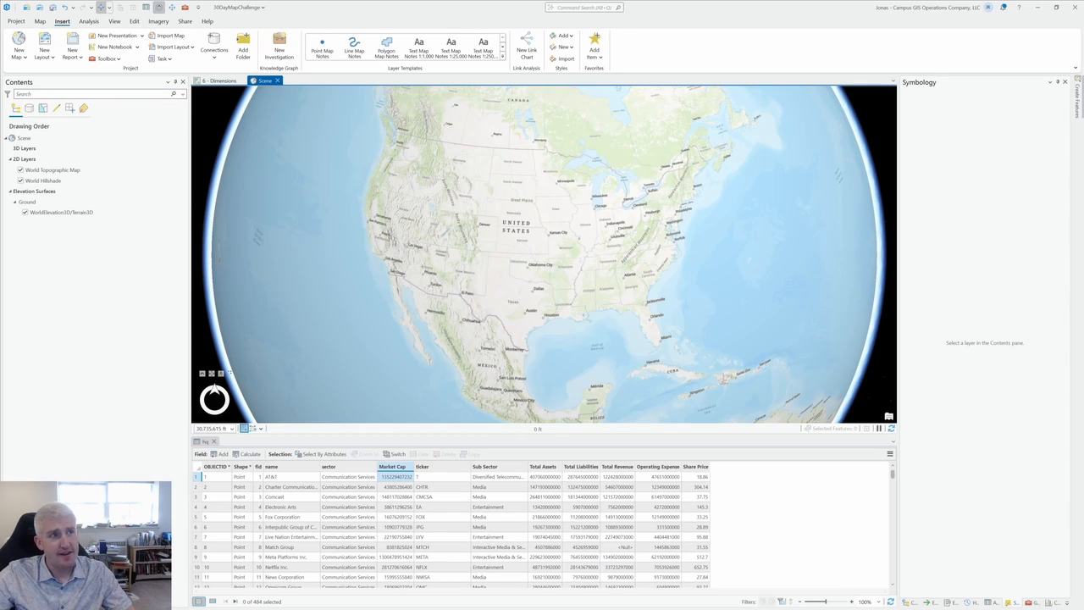
click(97, 138)
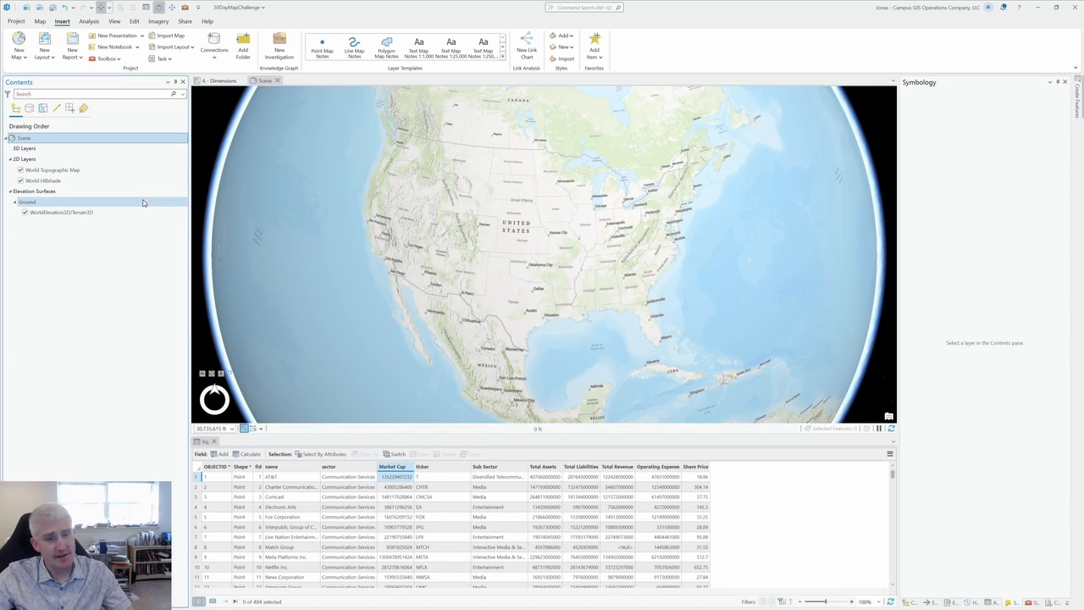
key(F2)
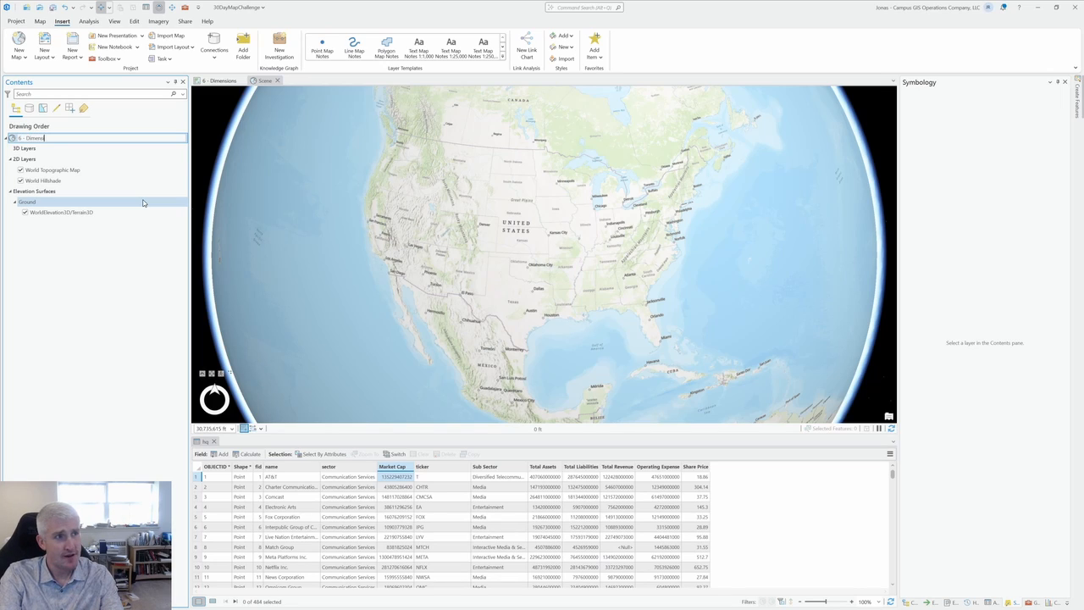
text(6 - Dimensions)
key(Return)
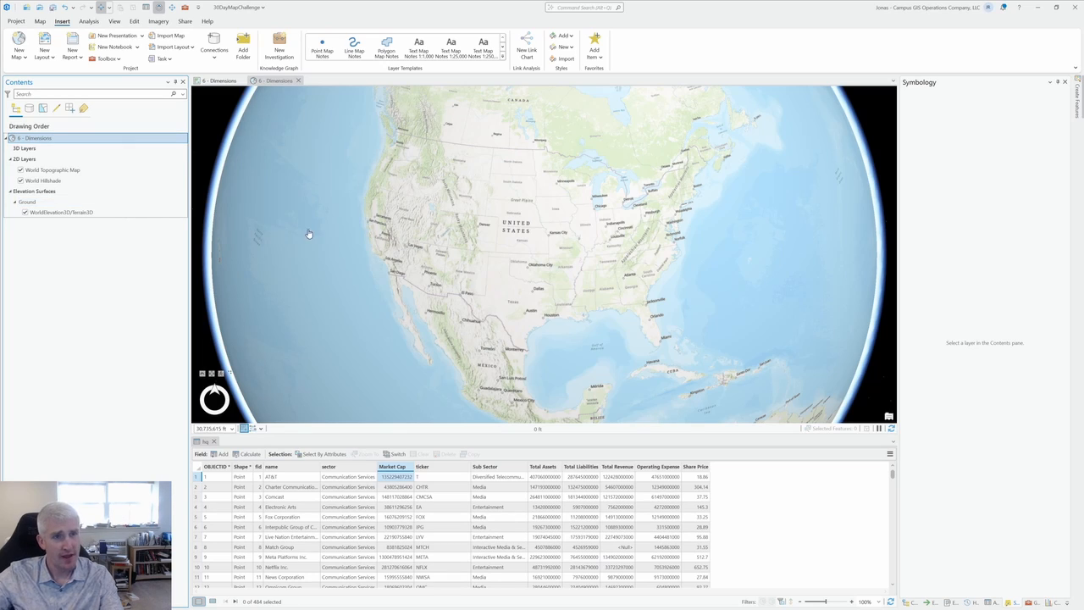
- Add the hq feature class from 30DayMapChallenge.gdb to the scene twice as 3D layers and close its attribute table
click(915, 600)
click(952, 194)
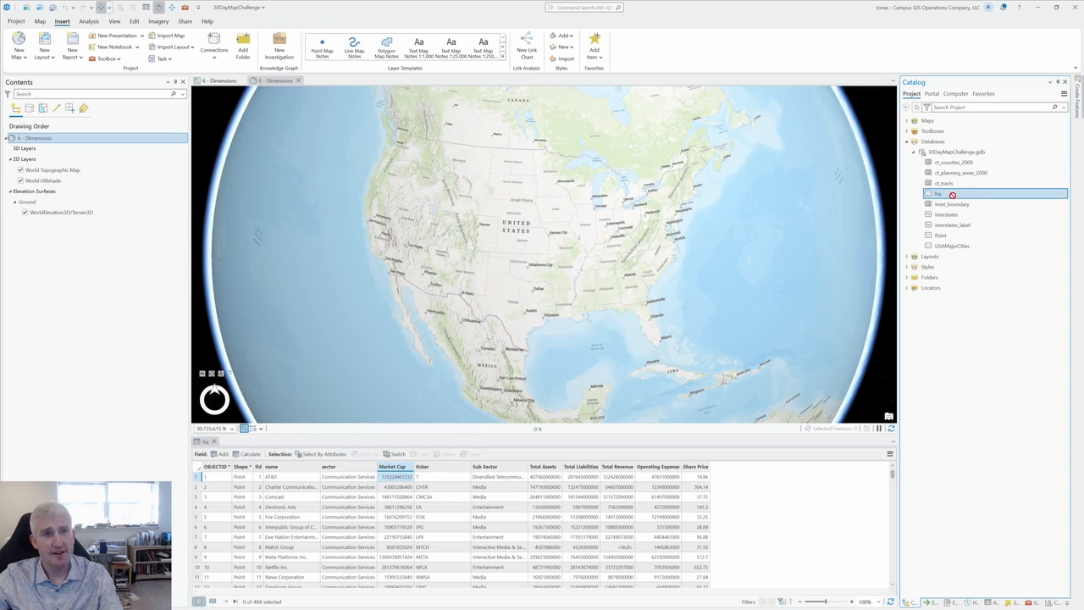
drag(952, 195, 725, 203)
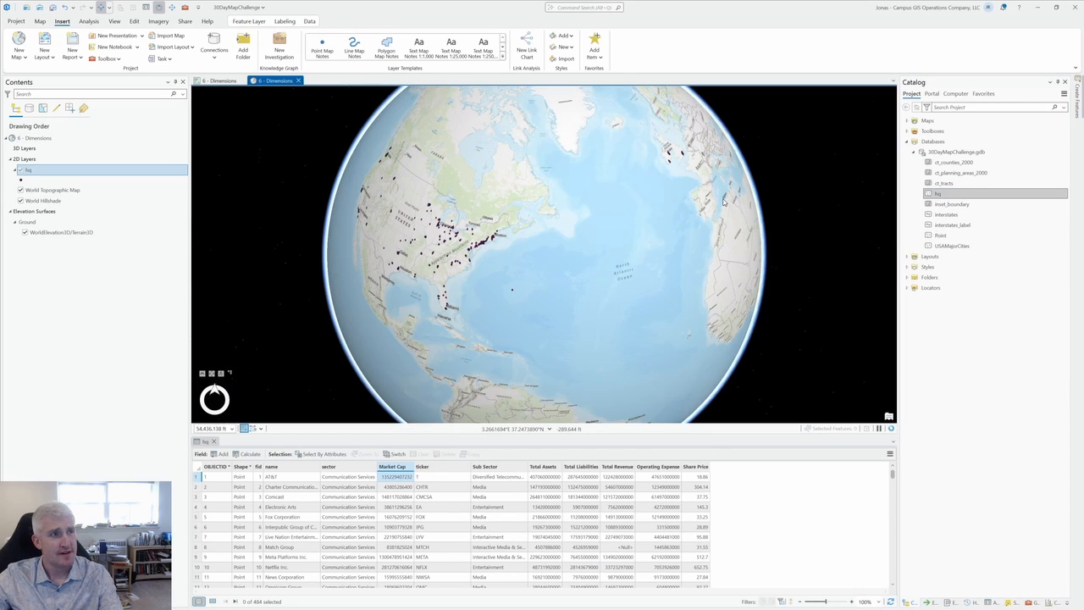
drag(61, 171, 58, 154)
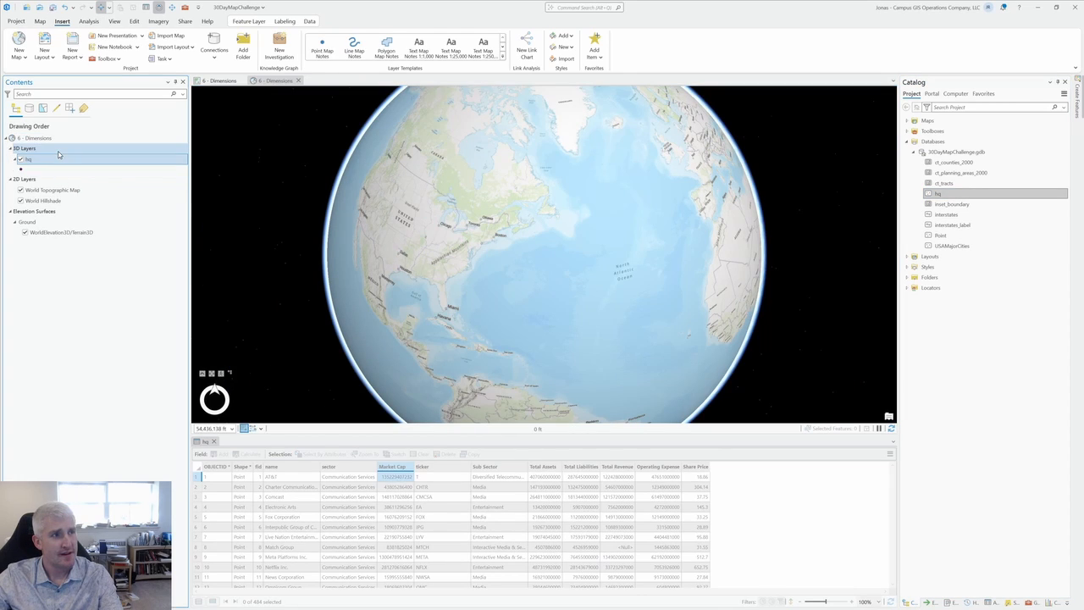
drag(1005, 195, 58, 155)
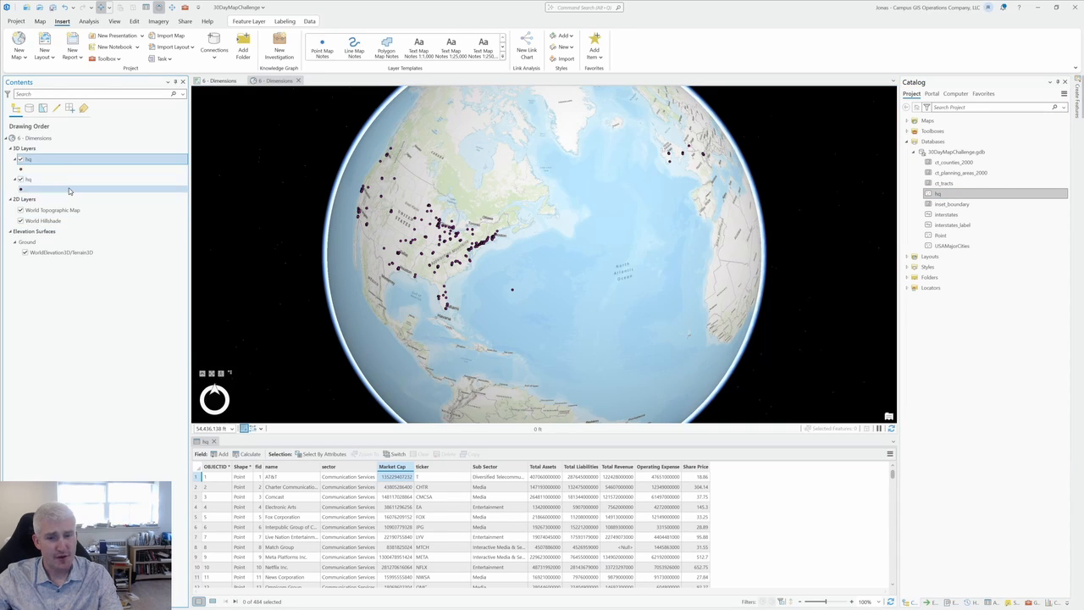
click(216, 441)
- Change the scene's basemap to Light Gray Canvas and hide the Light Gray Reference layer
drag(474, 288, 583, 333)
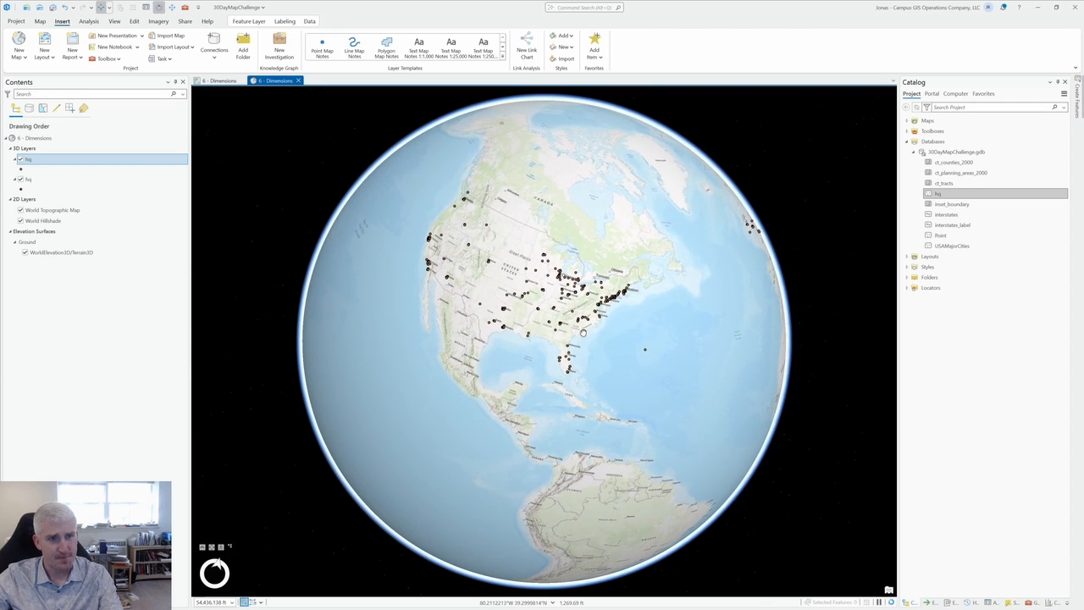
scroll(577, 329, up, 2)
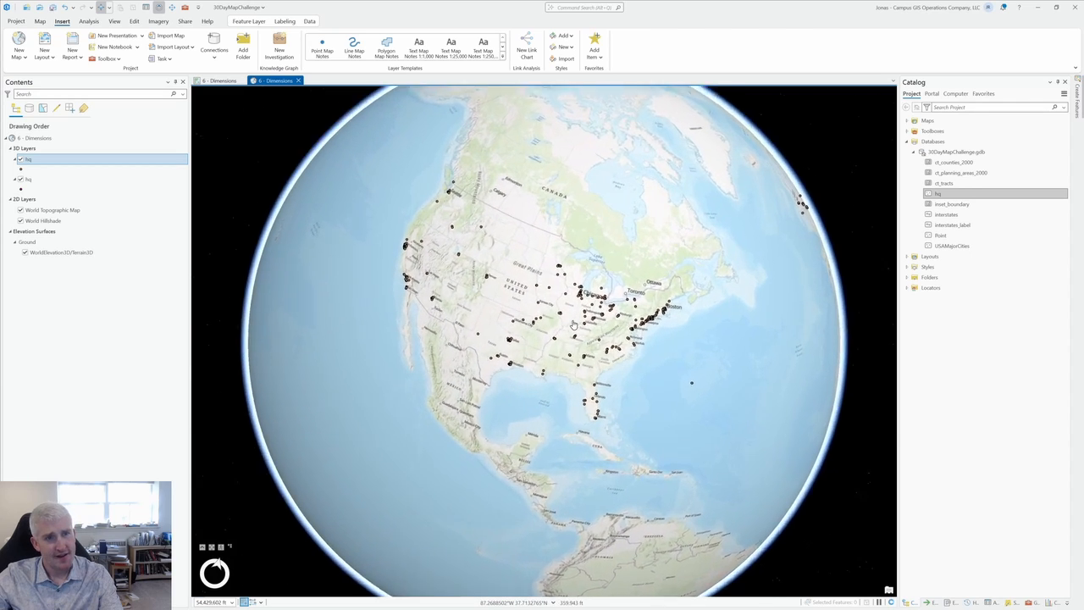
scroll(573, 324, up, 2)
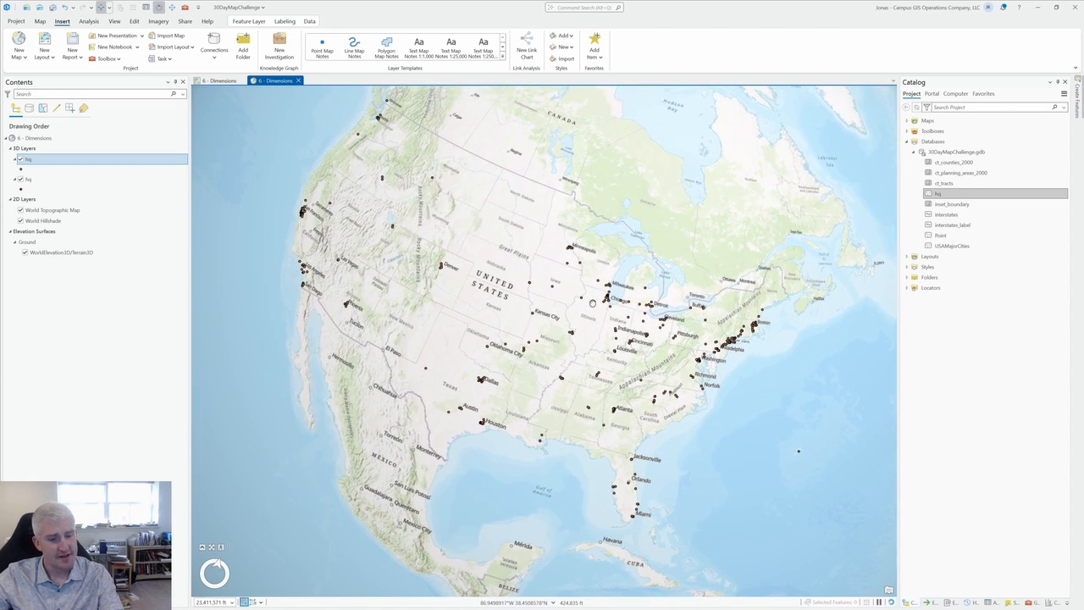
middle_drag(593, 302, 516, 233)
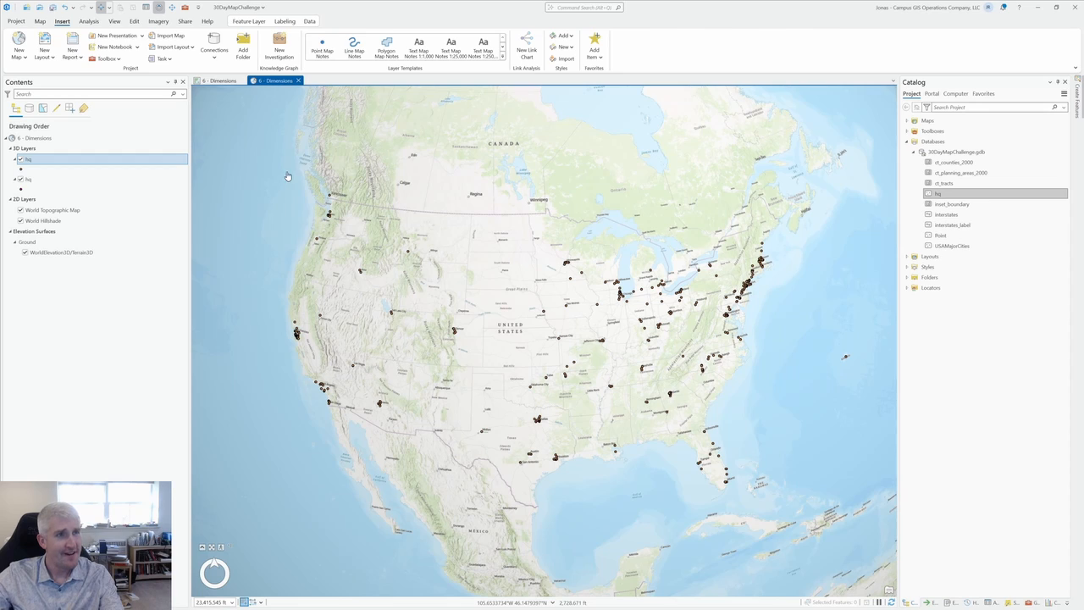
click(39, 21)
click(181, 55)
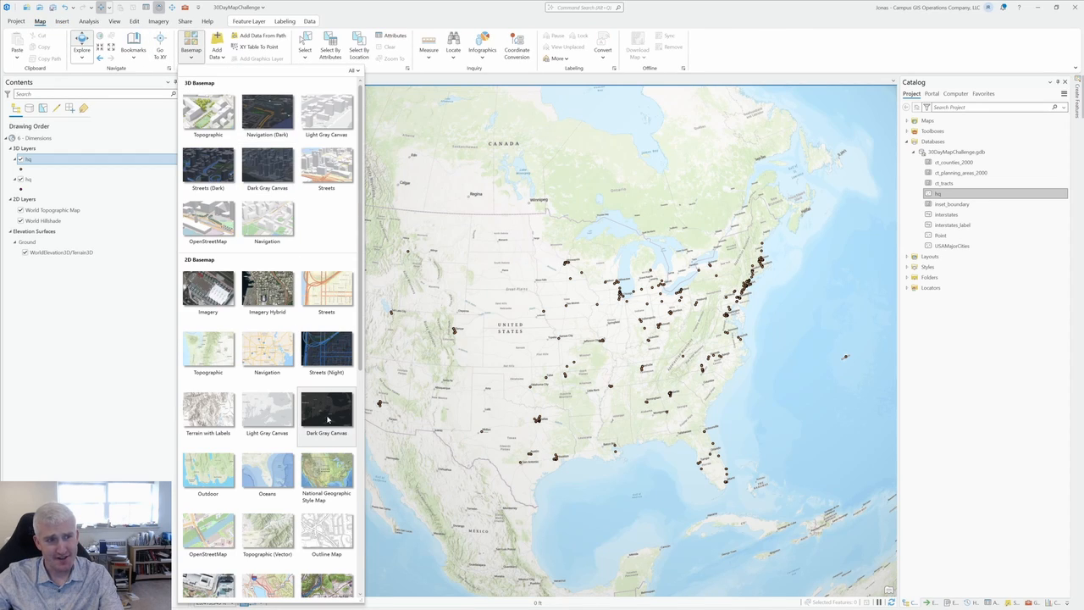
click(270, 415)
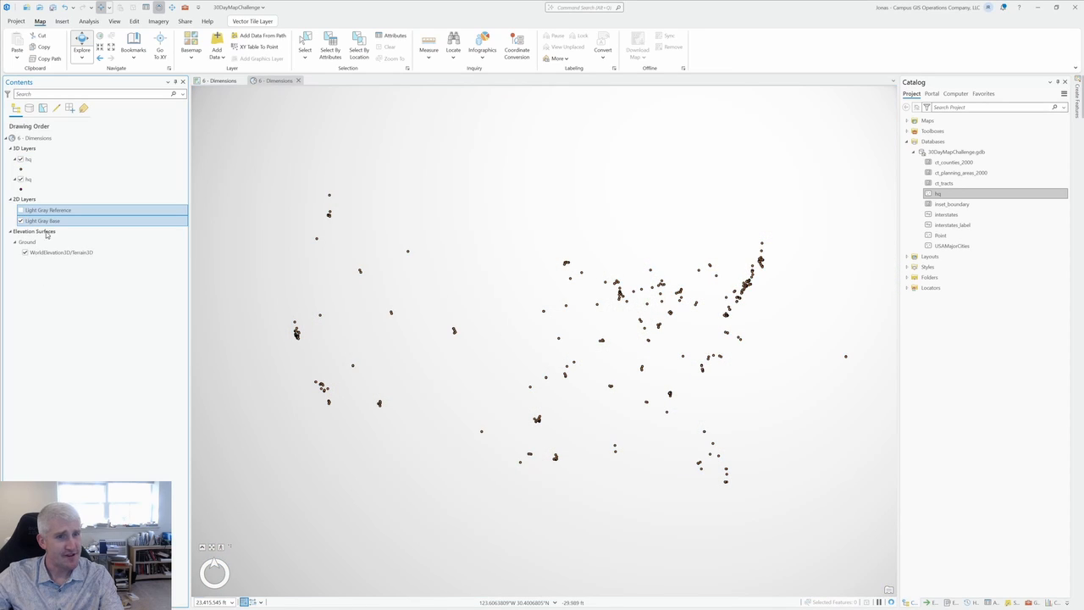
- Symbolize the lower 3D hq layer with Proportional Symbols and enable a maximum size of 90 pt
click(21, 188)
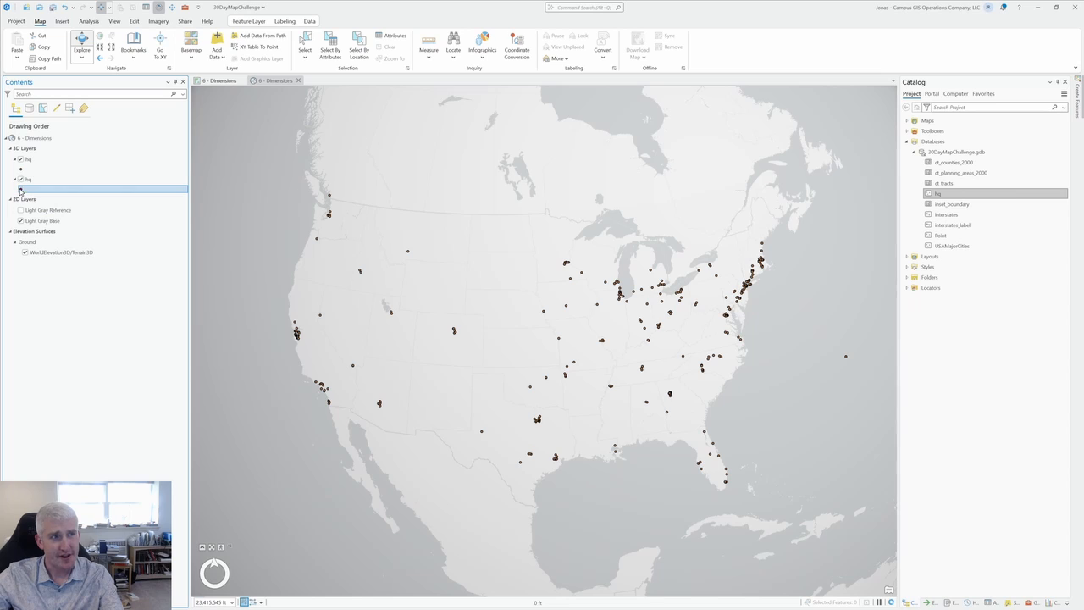
click(21, 189)
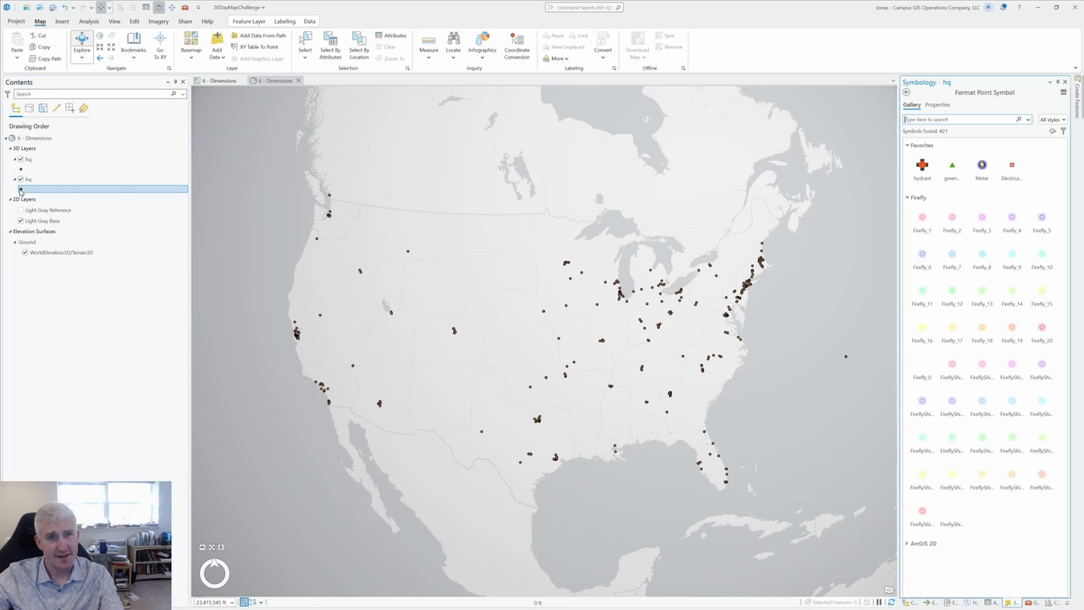
click(906, 93)
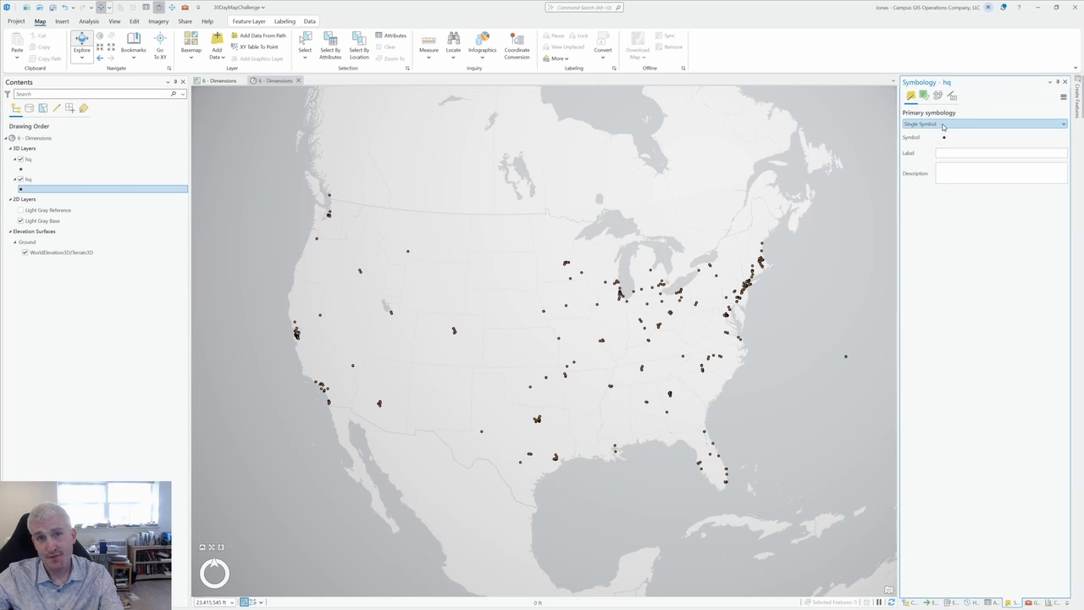
click(975, 124)
click(987, 272)
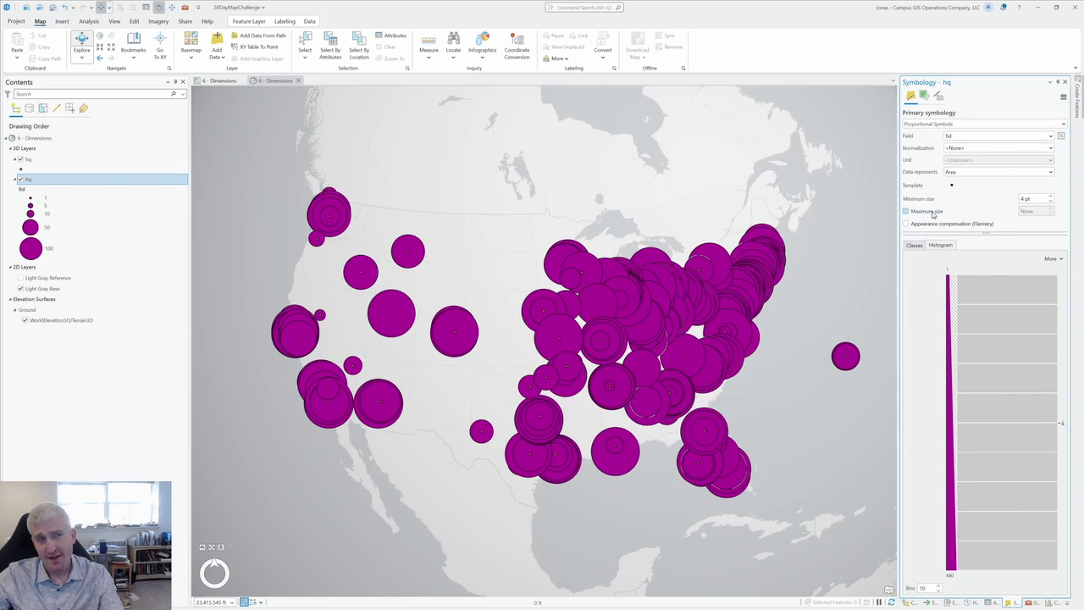
click(932, 211)
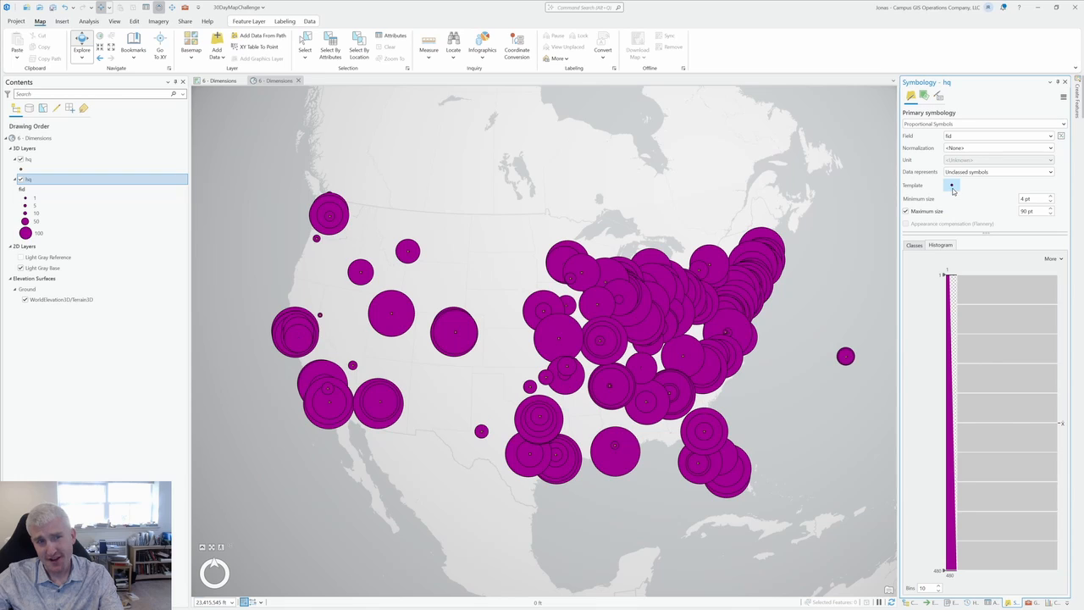
- Change the proportional symbol template to the centered cone from the ArcGIS 3D style and inspect the cones in a tilted view
click(952, 187)
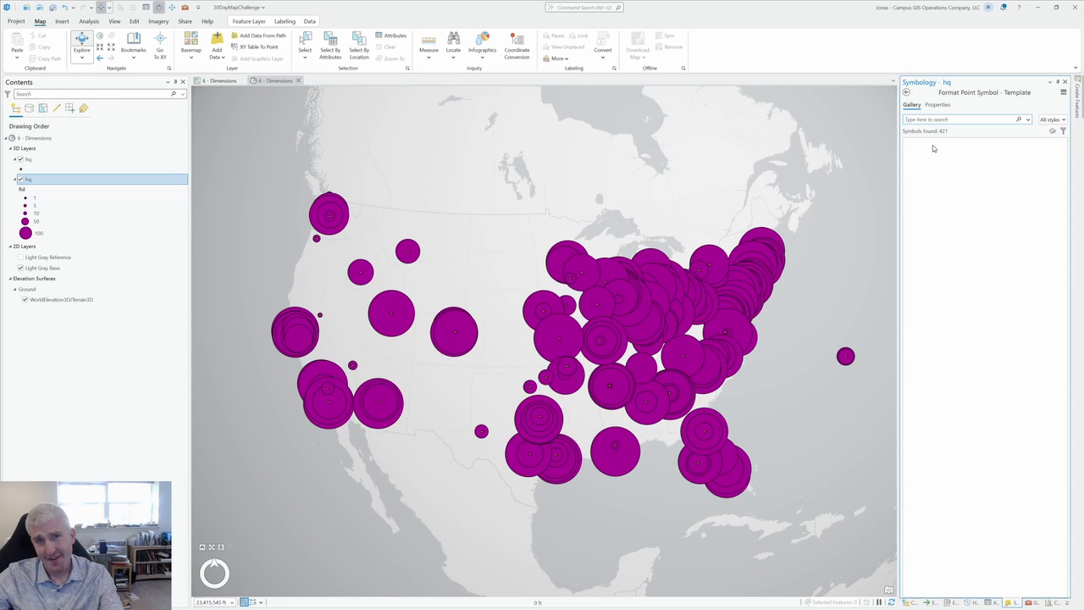
click(907, 146)
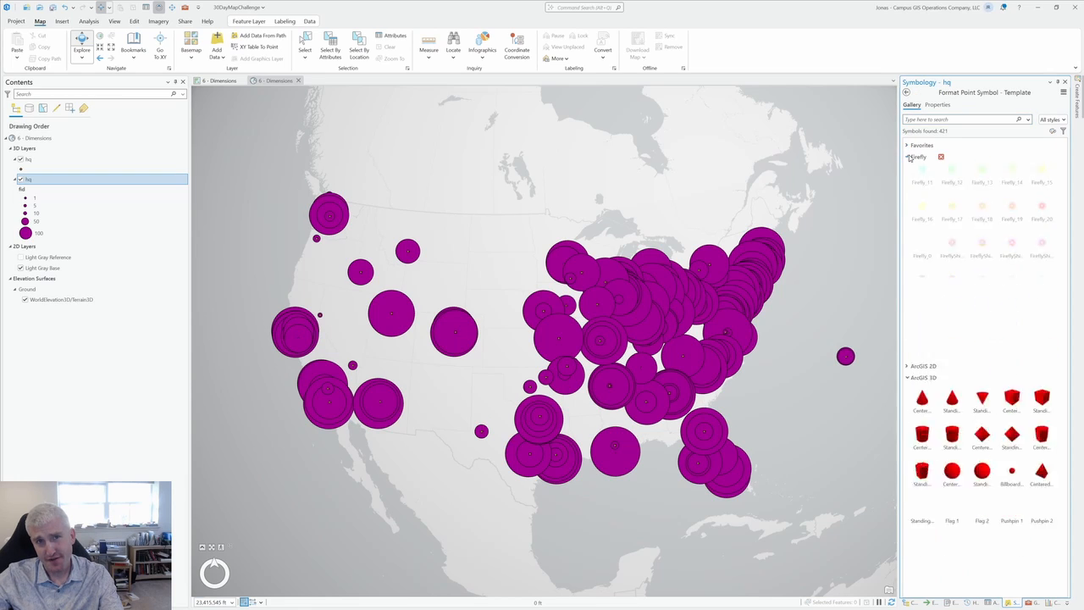
click(909, 158)
click(927, 208)
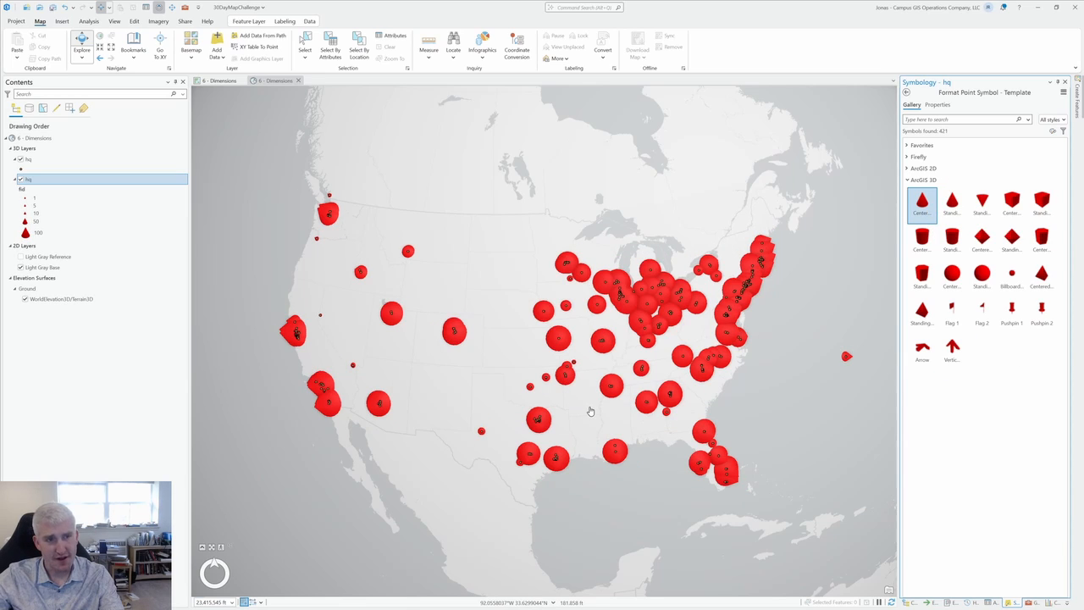
middle_drag(604, 394, 619, 486)
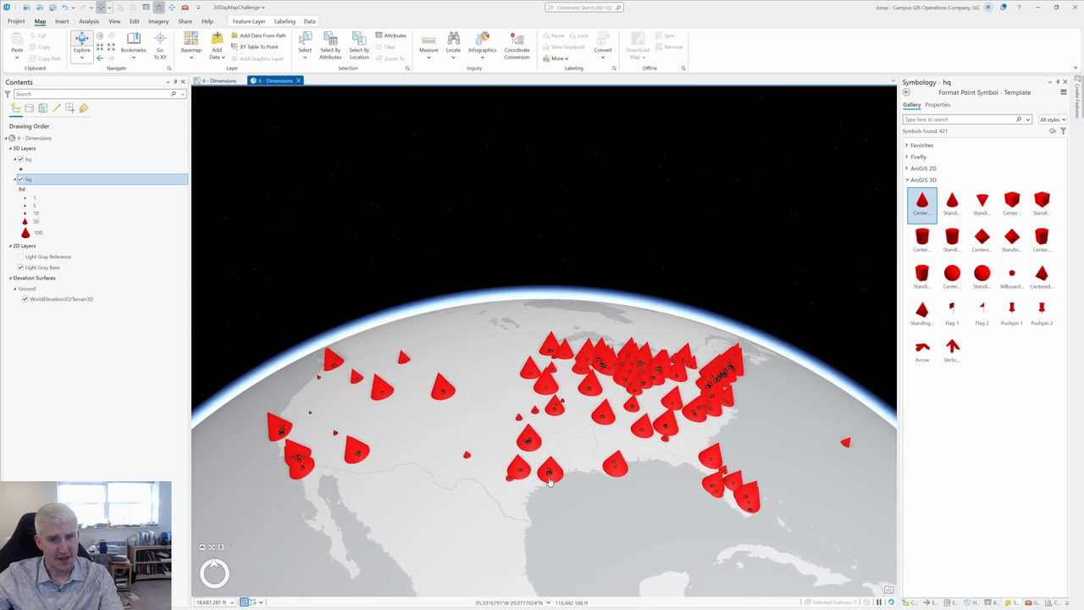
scroll(585, 472, up, 2)
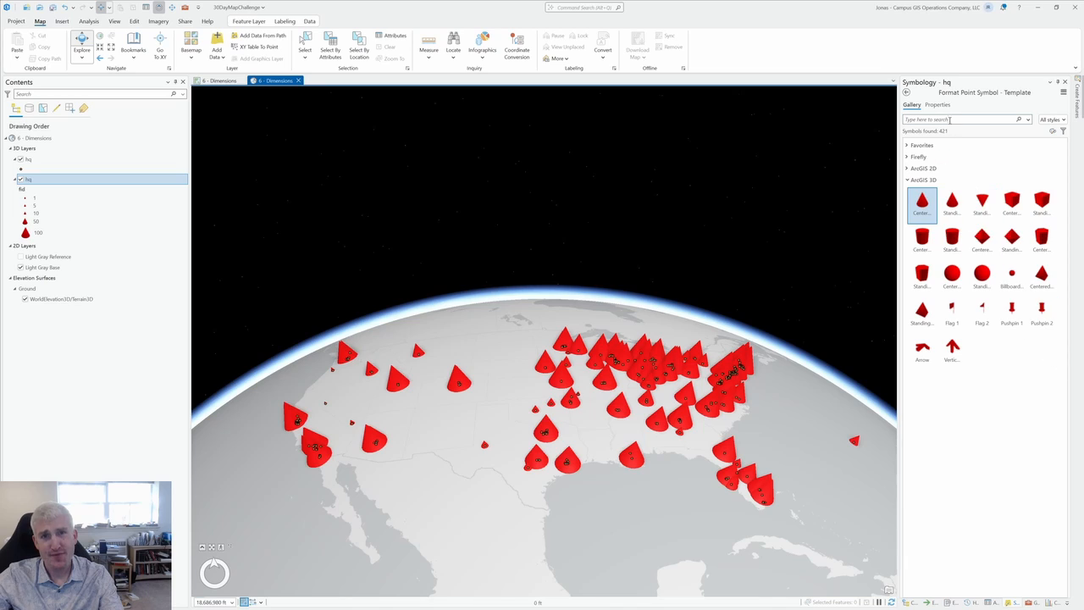
- Base the lower hq layer's proportional cones on the Market Cap field
click(908, 93)
click(1008, 136)
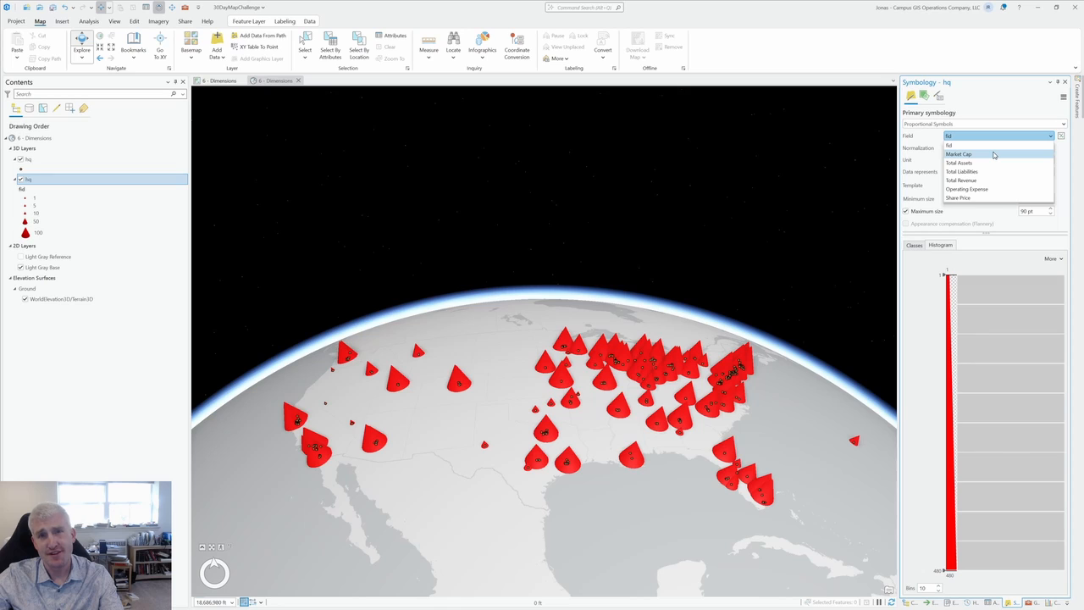
click(995, 155)
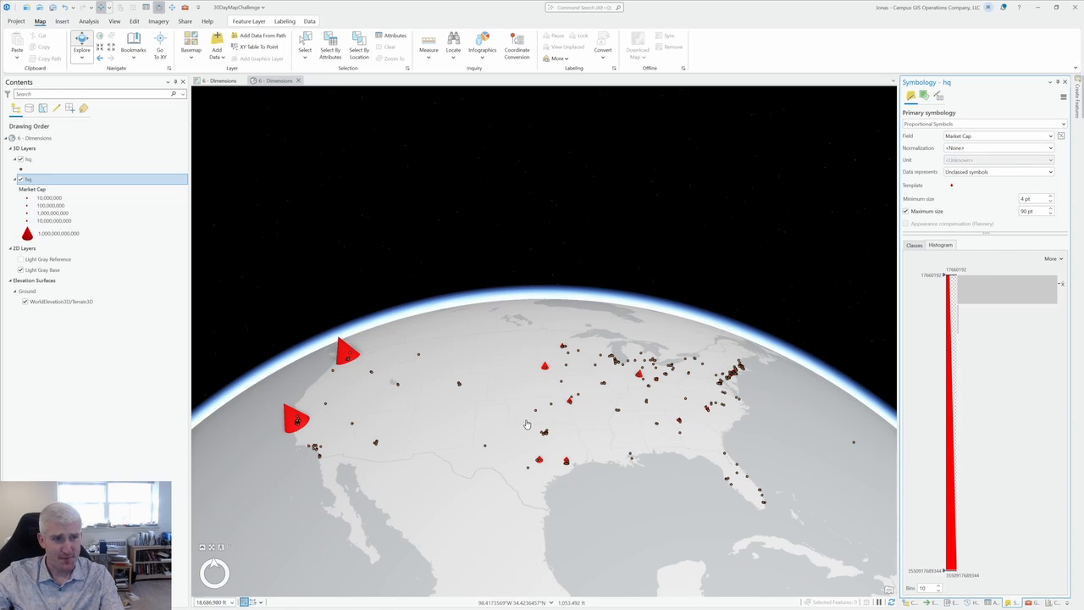
scroll(526, 424, up, 2)
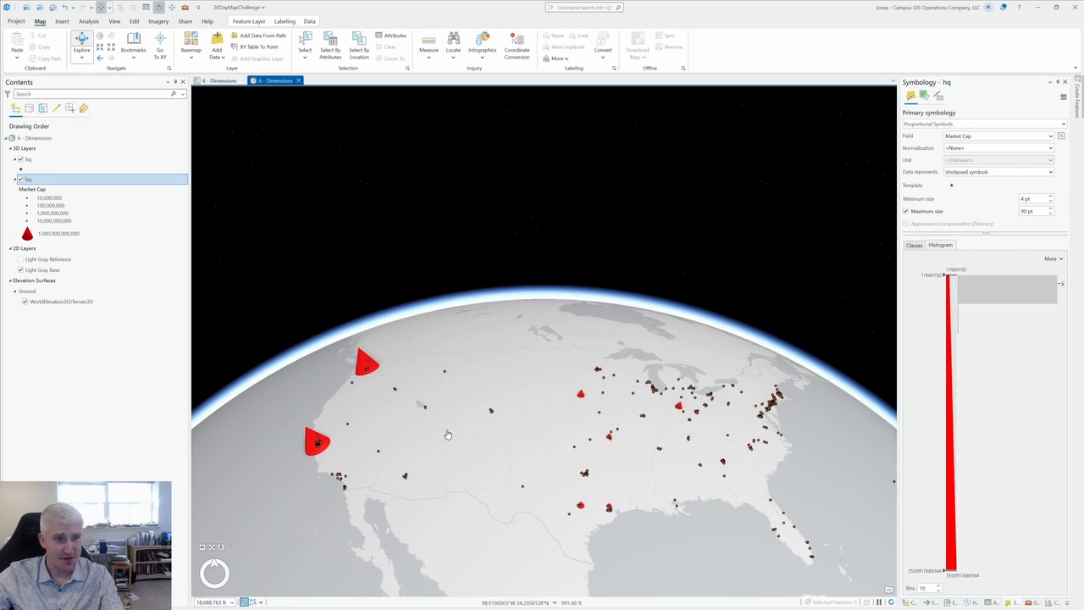
- Check the attributes of the large red cone in the Pacific Northwest and bring up the upper hq layer's symbology
click(365, 364)
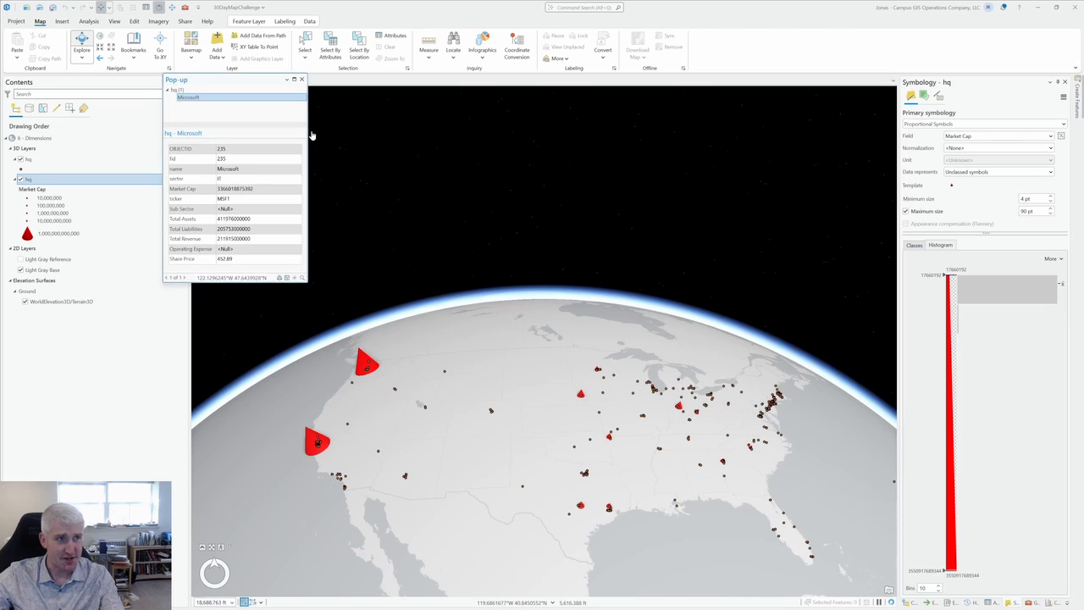
click(302, 79)
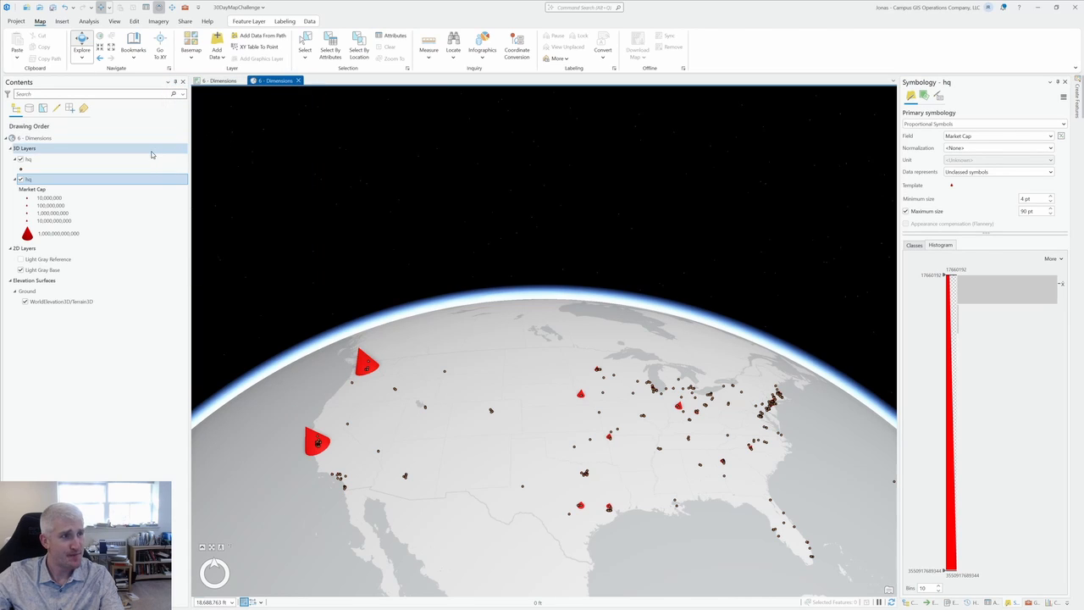
click(151, 158)
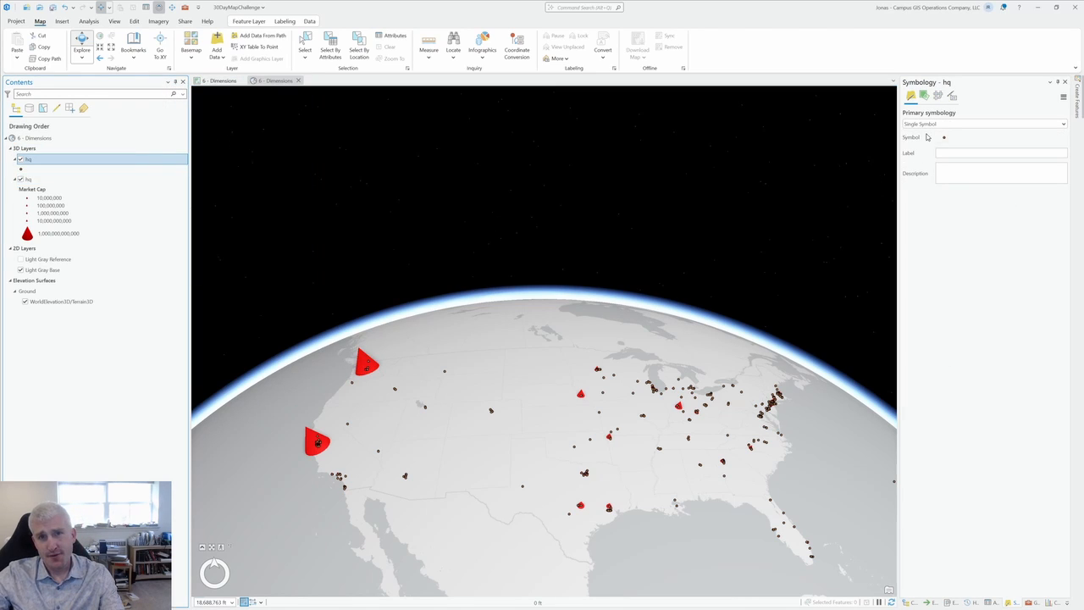
- Change the upper hq layer's single symbol to the centered cone from the ArcGIS 3D style in dark blue
click(944, 138)
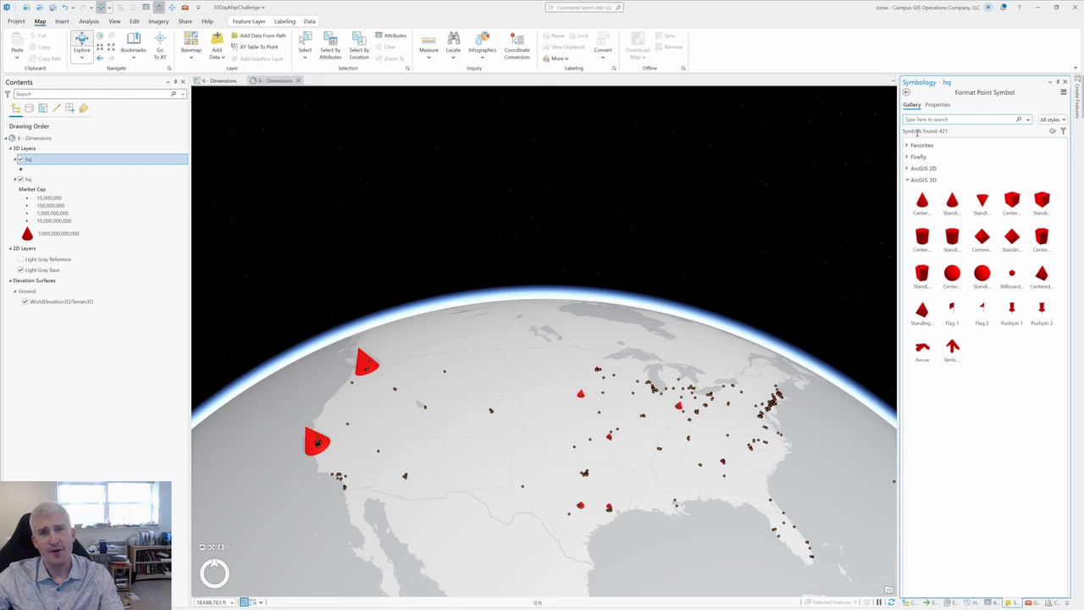
click(924, 197)
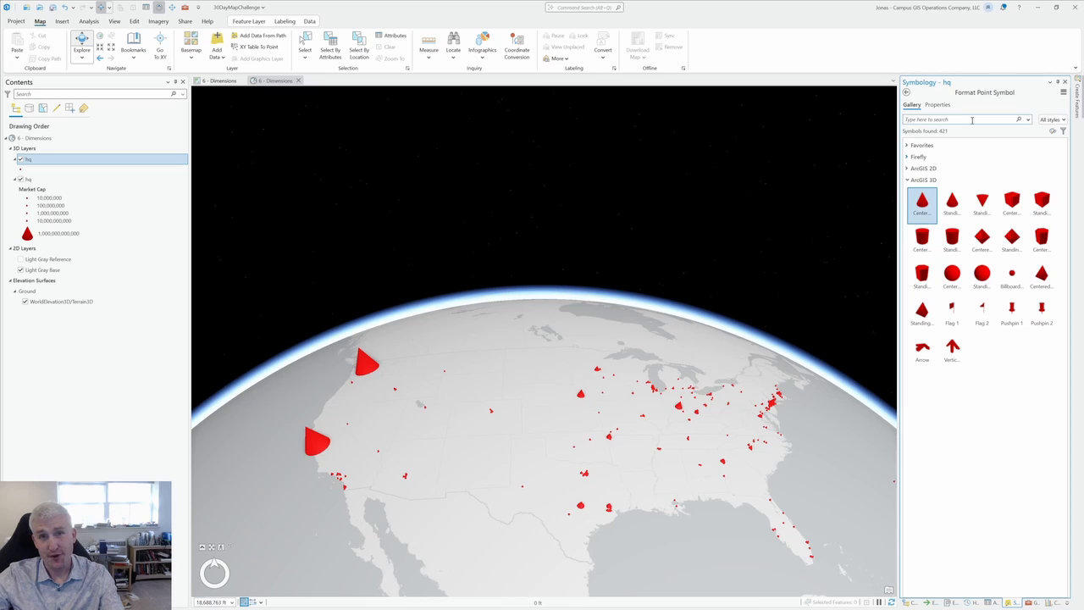
click(940, 105)
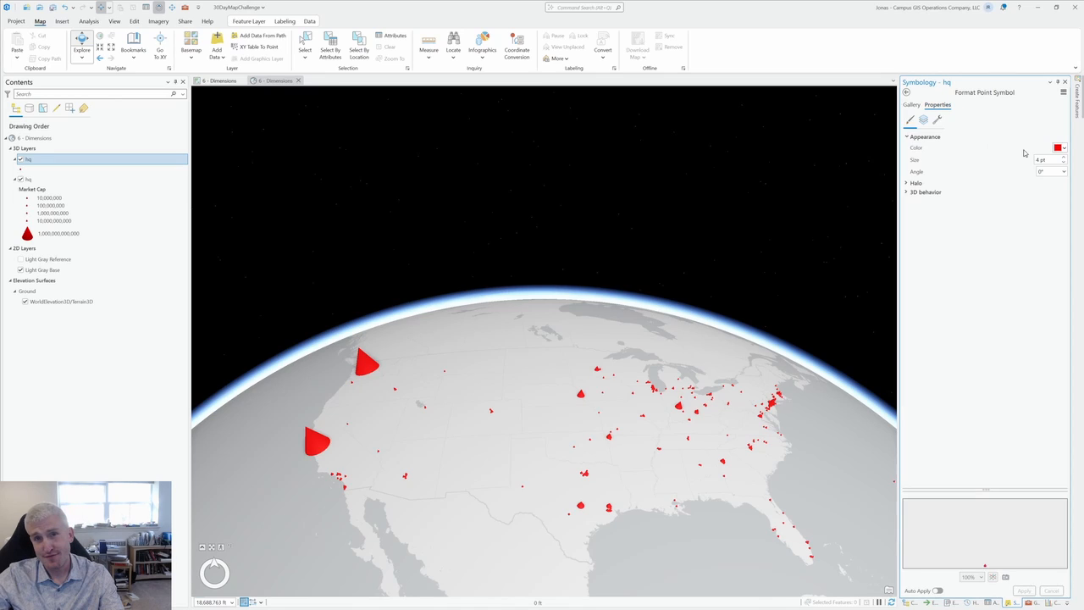
click(1064, 149)
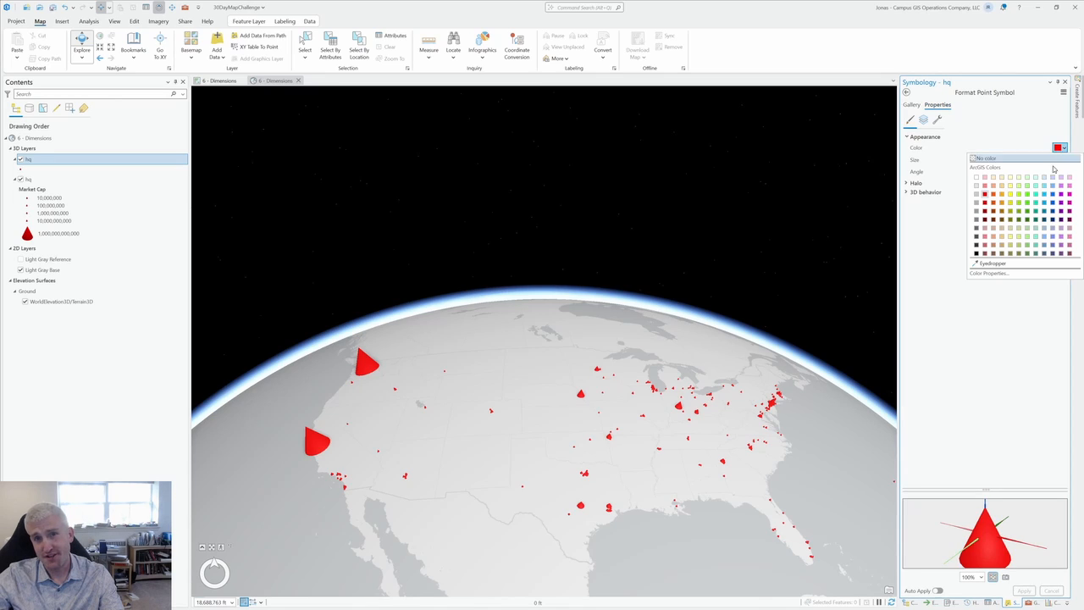
click(1047, 219)
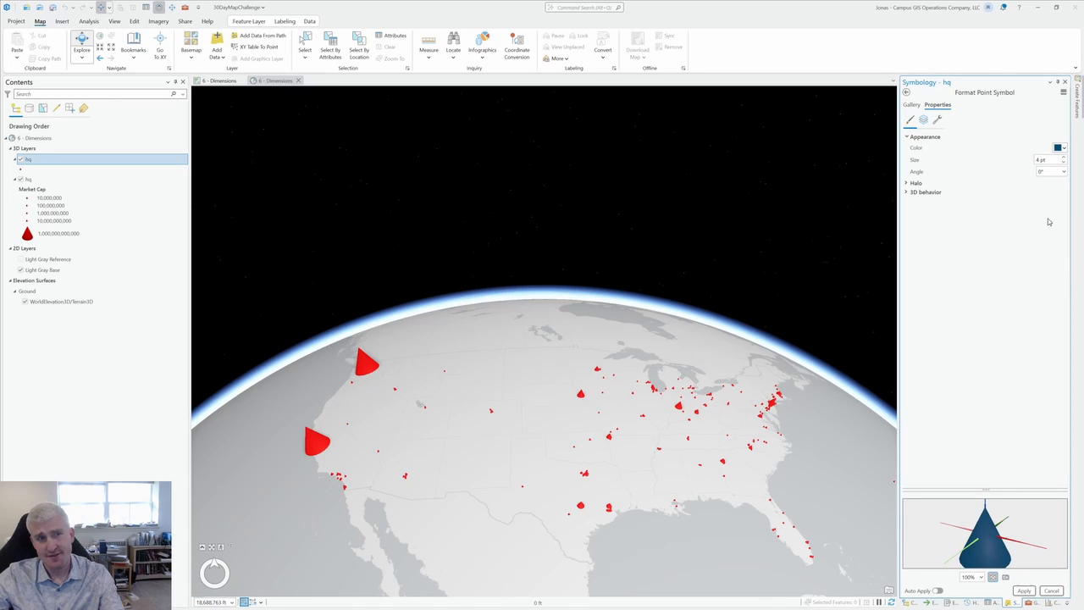
click(1025, 591)
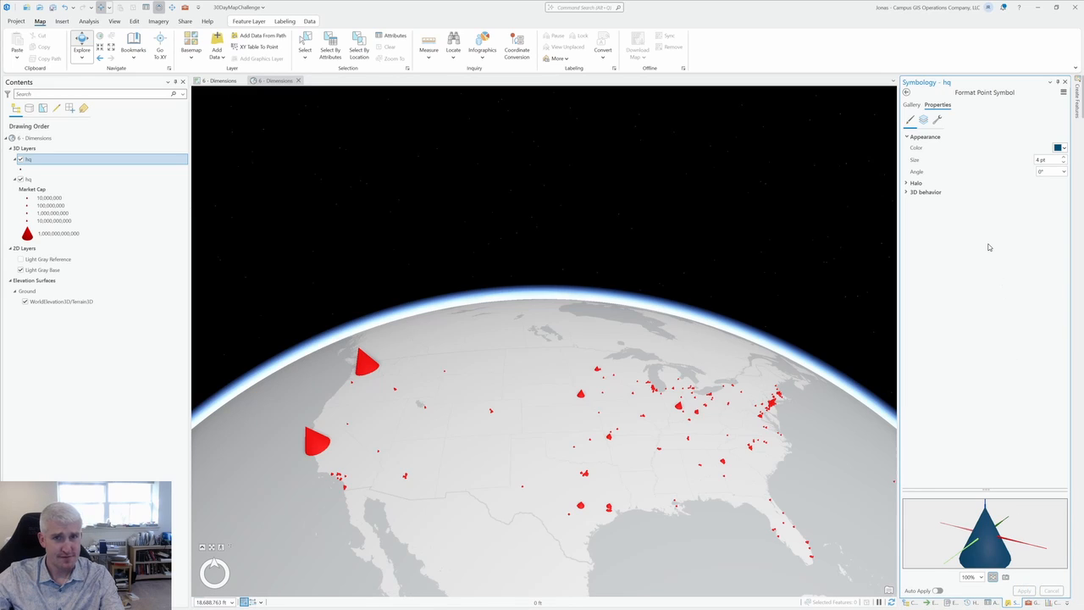
click(906, 94)
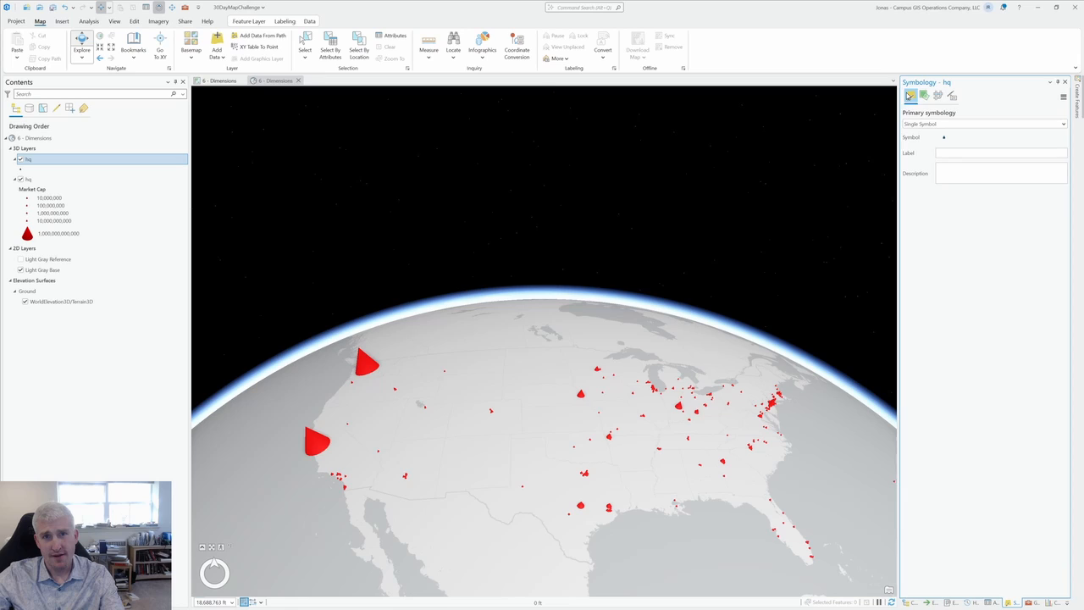
- Symbolize the upper hq layer with Proportional Symbols, using the centered cone from the ArcGIS 3D style as the template
click(955, 124)
click(980, 272)
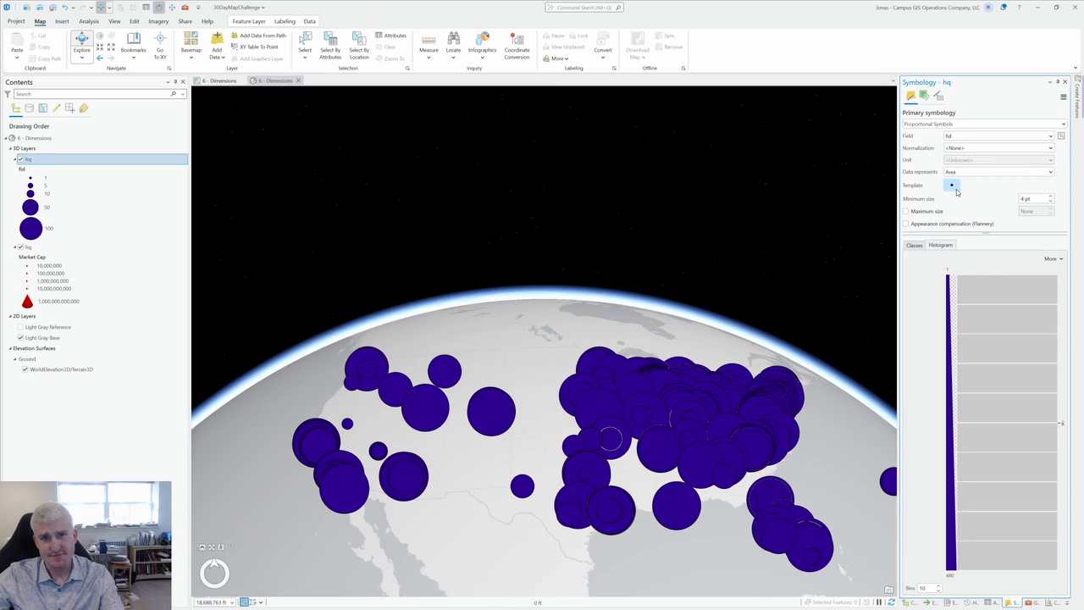
click(952, 185)
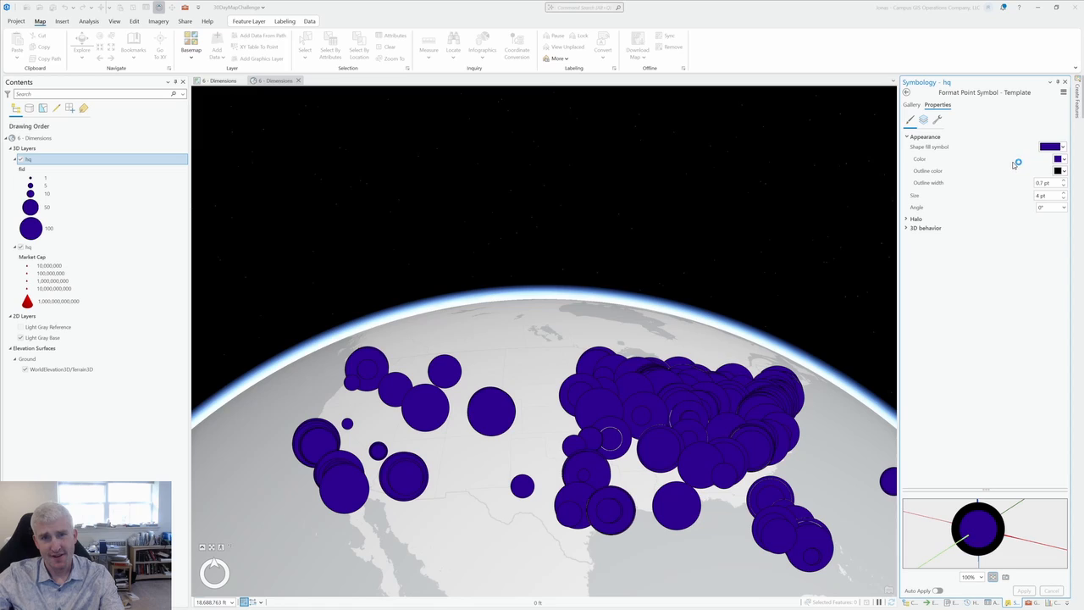
click(912, 104)
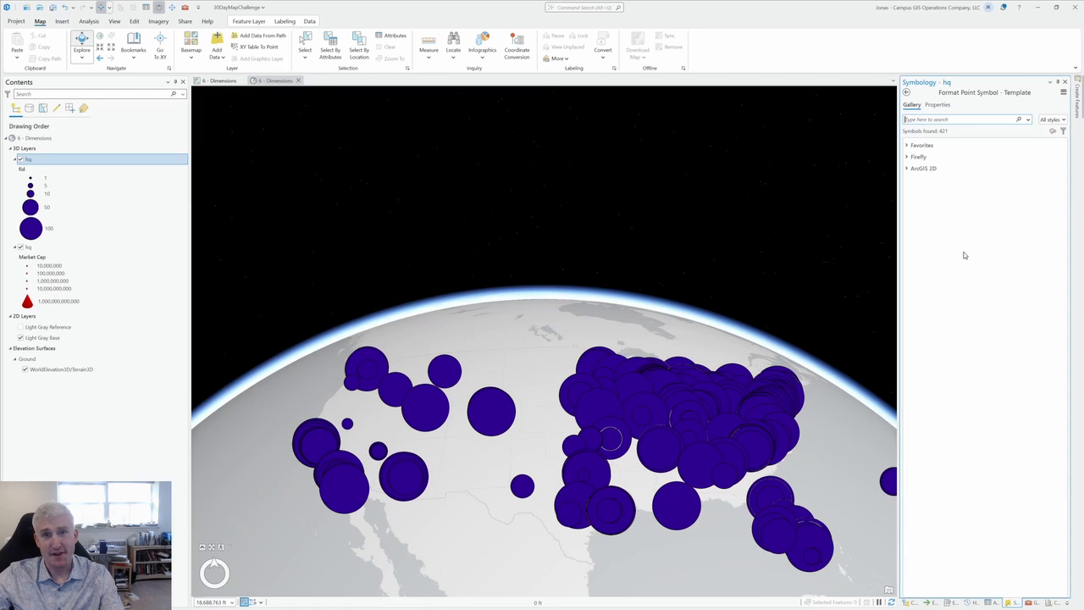
click(918, 170)
click(922, 204)
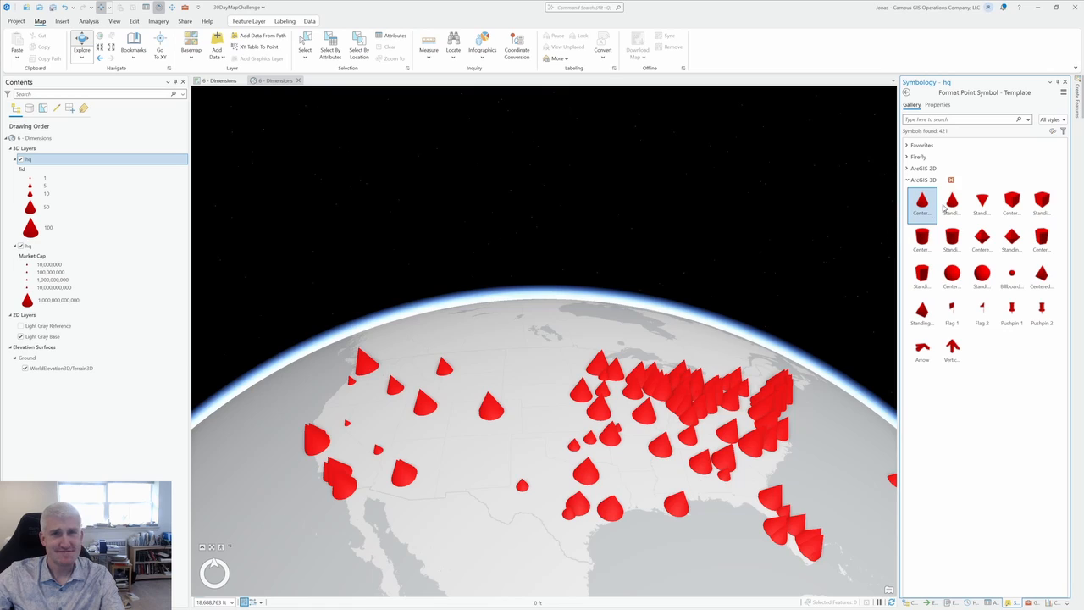
- Recolor the upper hq layer's proportional cone template dark navy blue and apply the change
click(937, 104)
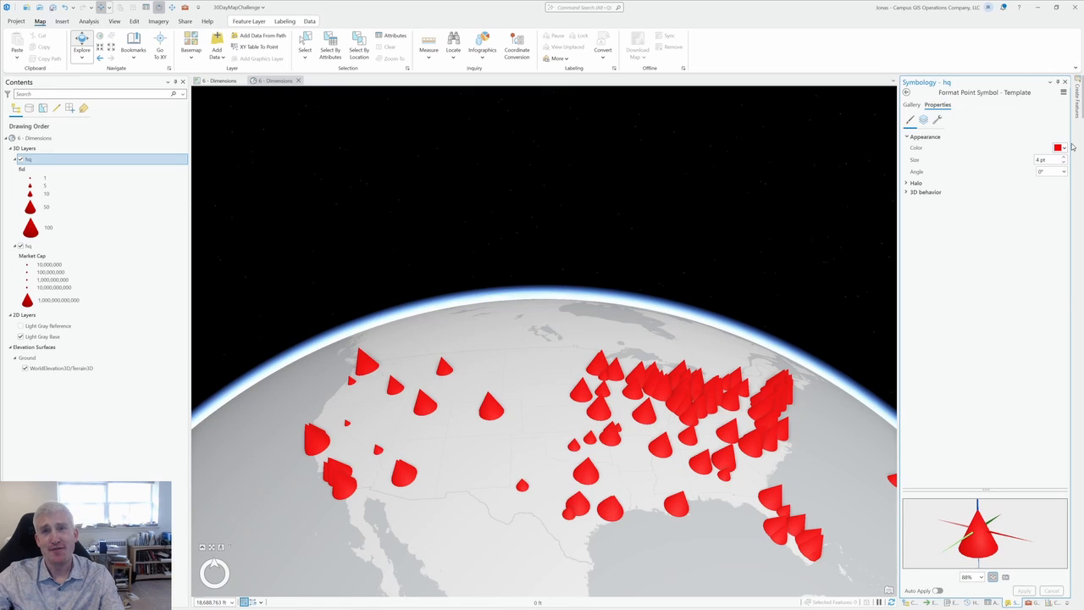
click(1063, 147)
click(1055, 220)
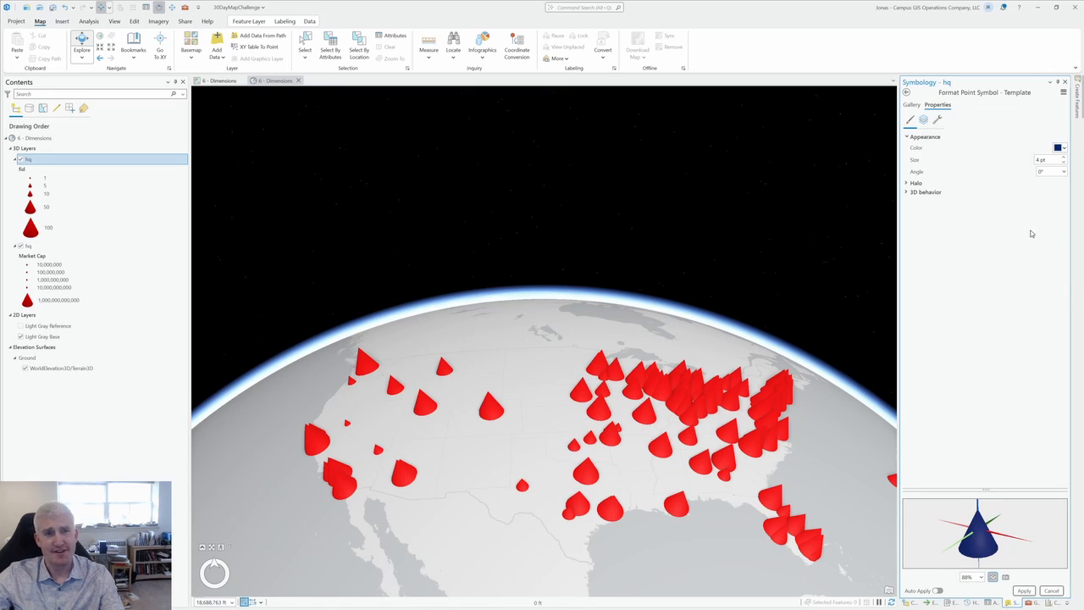
click(1027, 591)
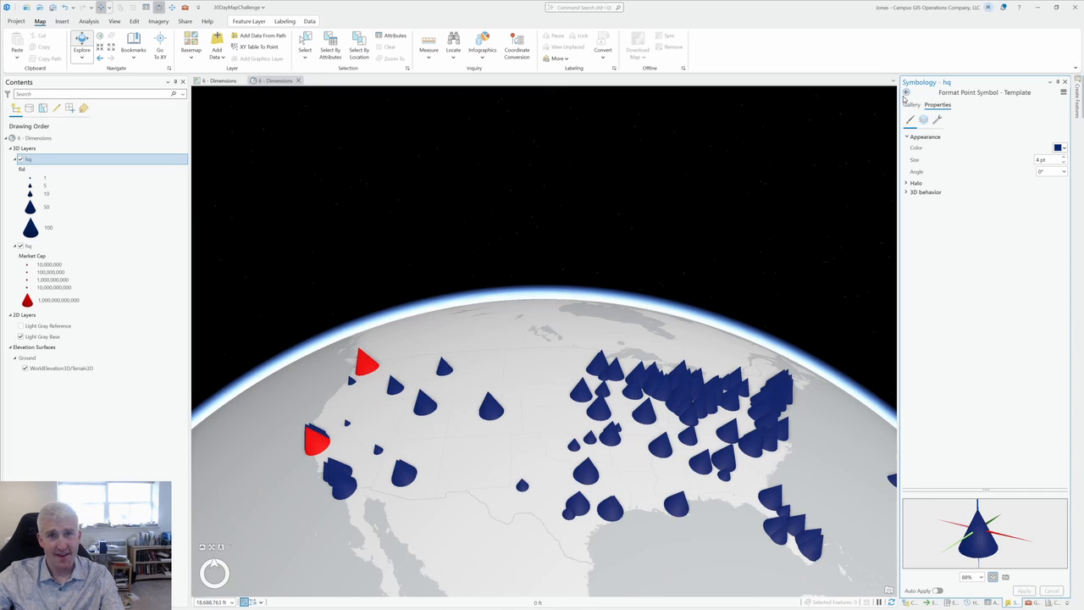
click(906, 93)
- Base the upper hq layer's cones on the Total Assets field and enable a maximum size of 90 pt
click(1051, 136)
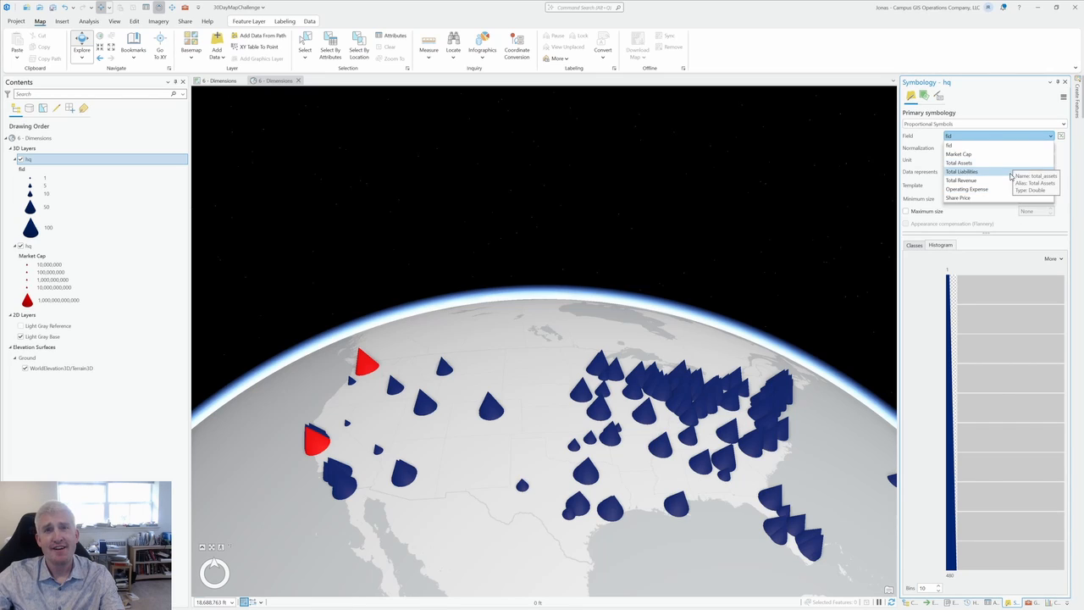
click(998, 164)
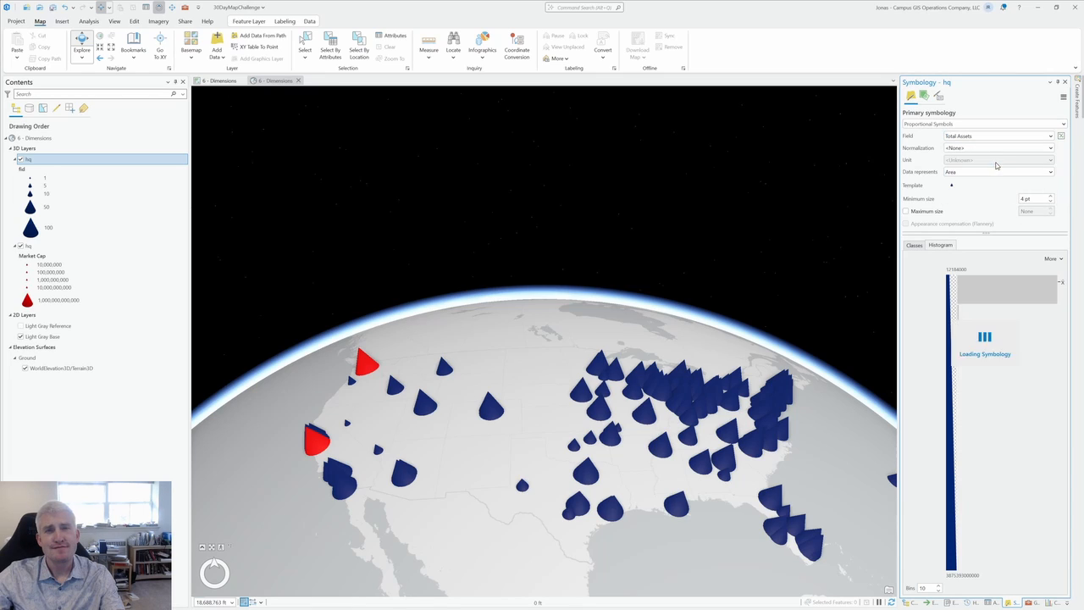
click(905, 211)
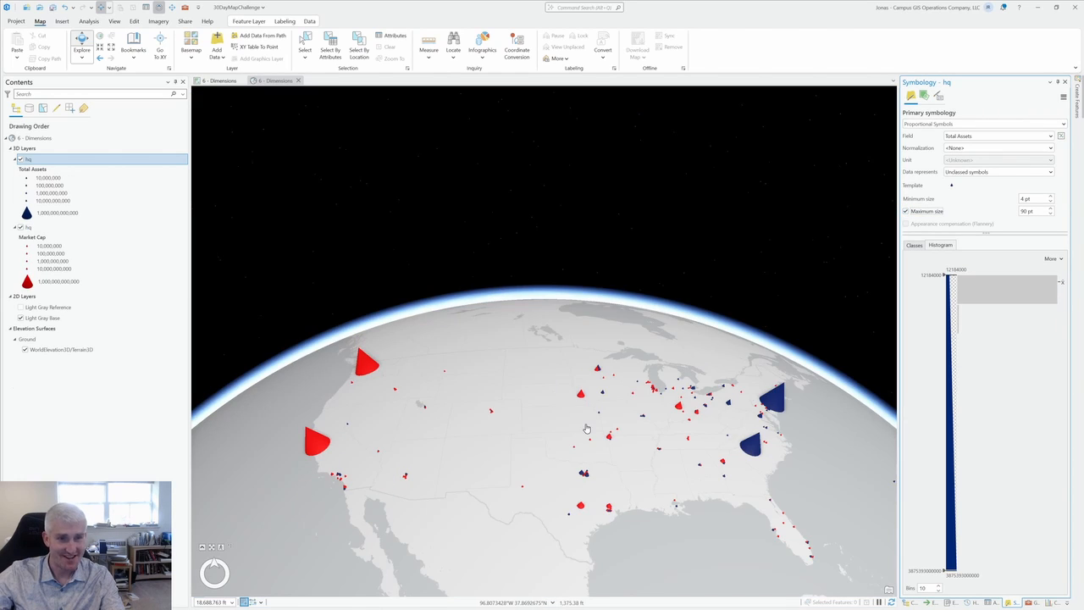
- Examine the San Francisco Bay Area up close, checking the attributes of its largest red cones and of the blue cone in San Francisco
drag(556, 397, 561, 418)
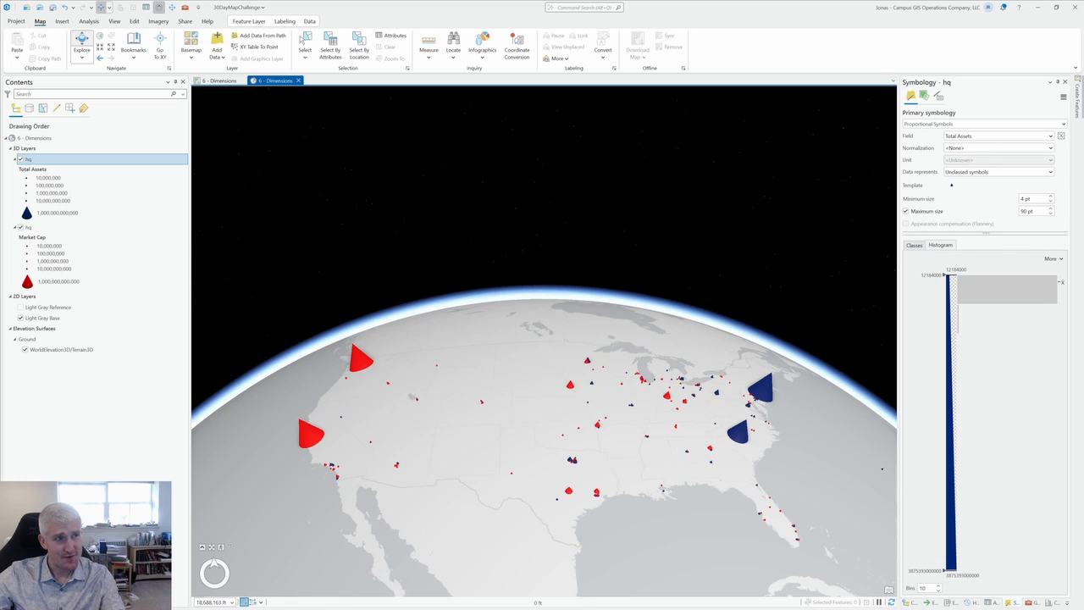
click(127, 209)
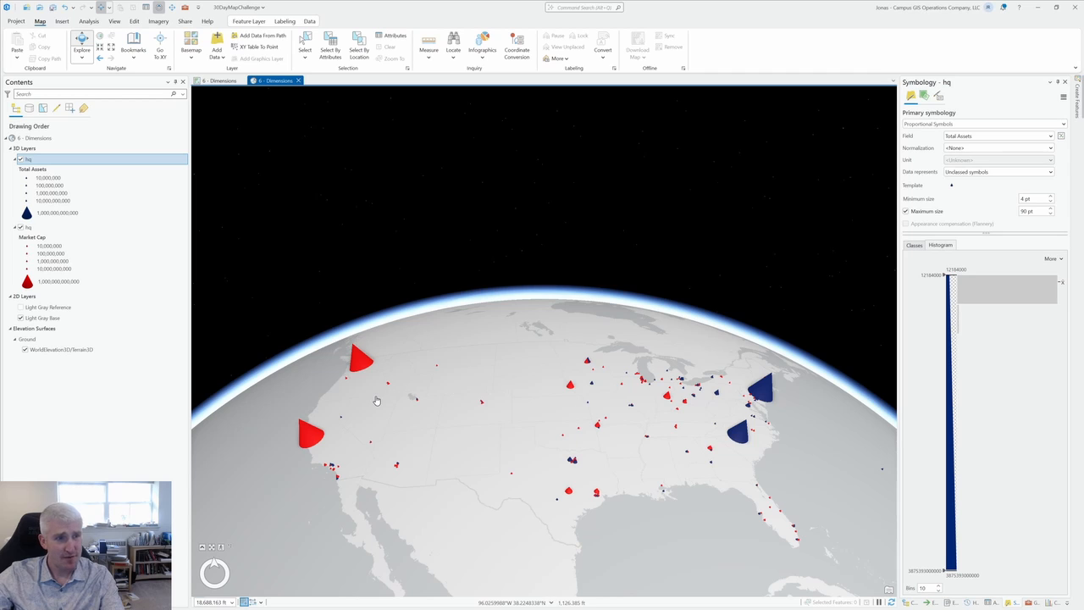
scroll(555, 394, up, 10)
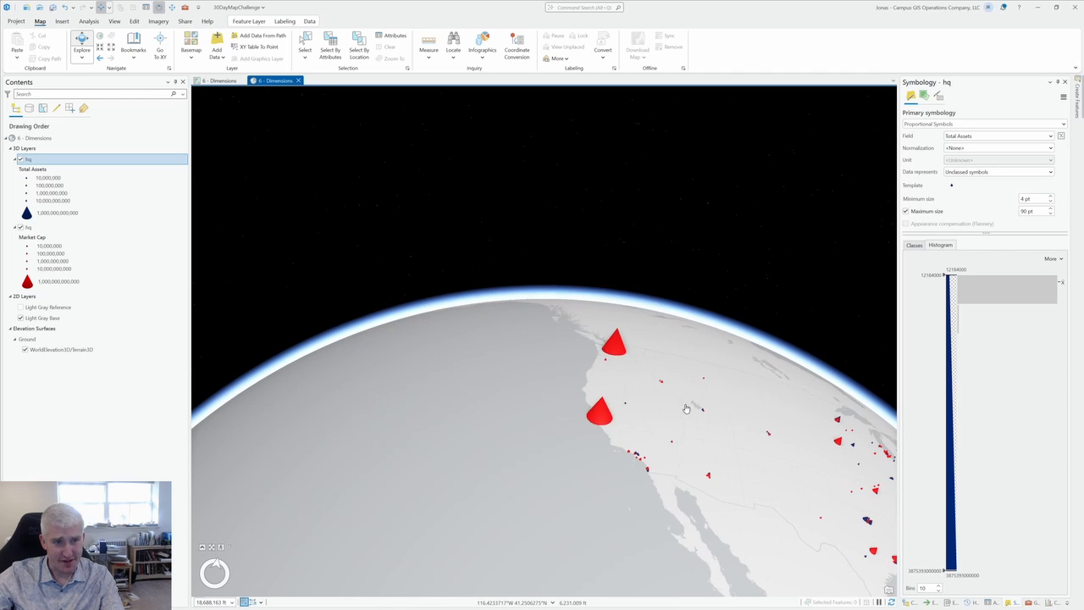
scroll(555, 394, up, 8)
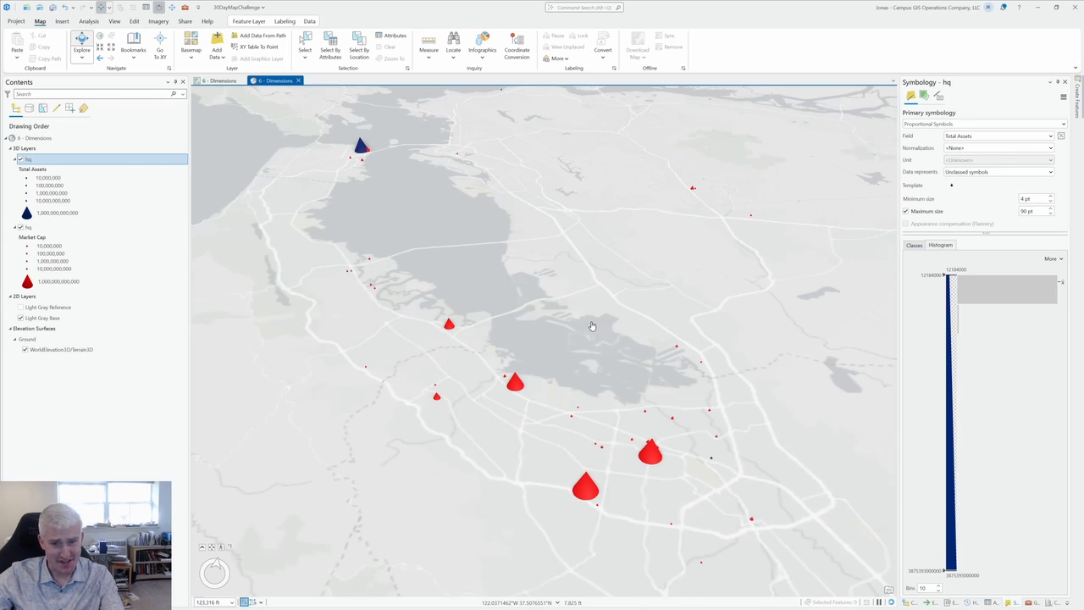
click(652, 457)
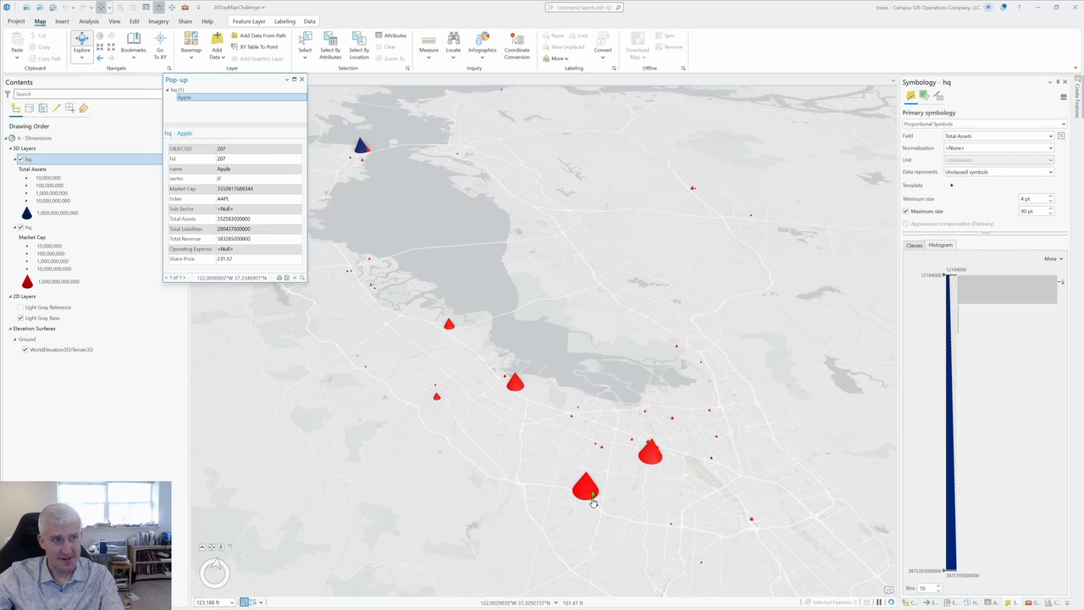
click(587, 490)
click(516, 386)
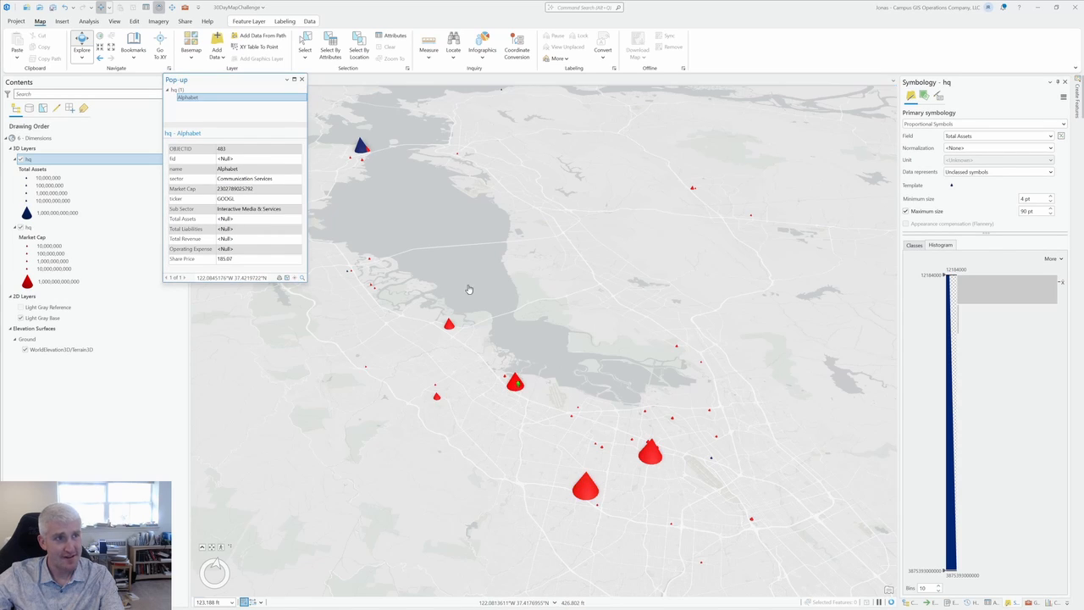
click(361, 149)
click(361, 149)
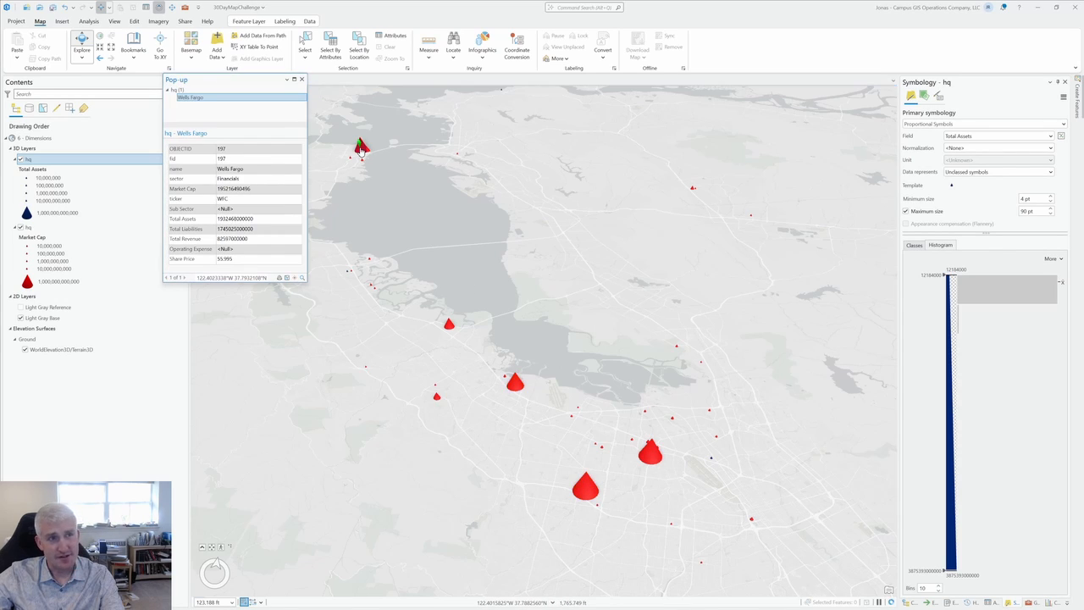
click(294, 79)
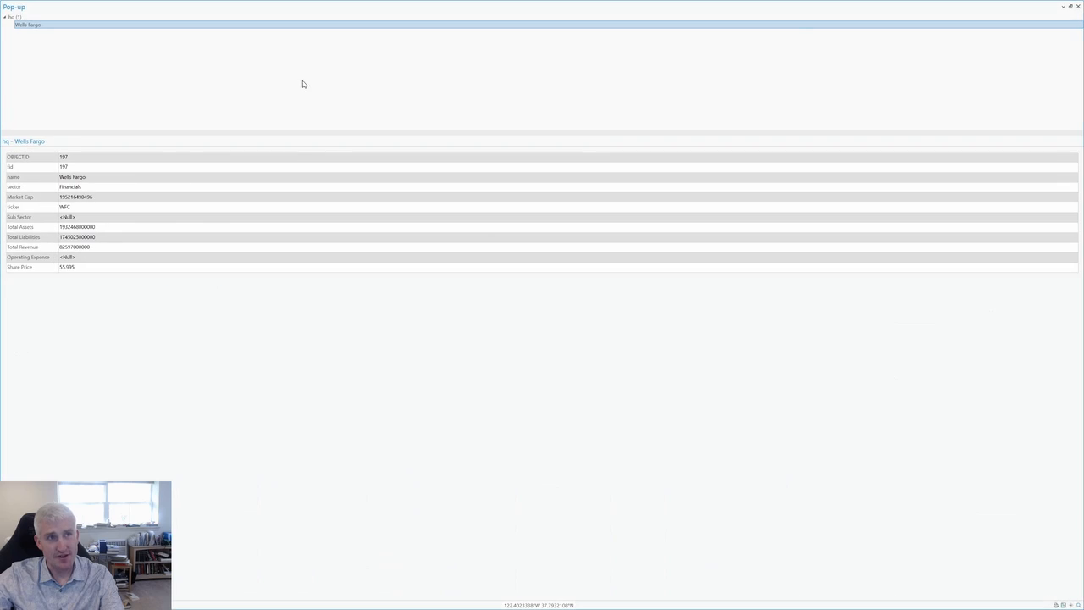
click(1071, 6)
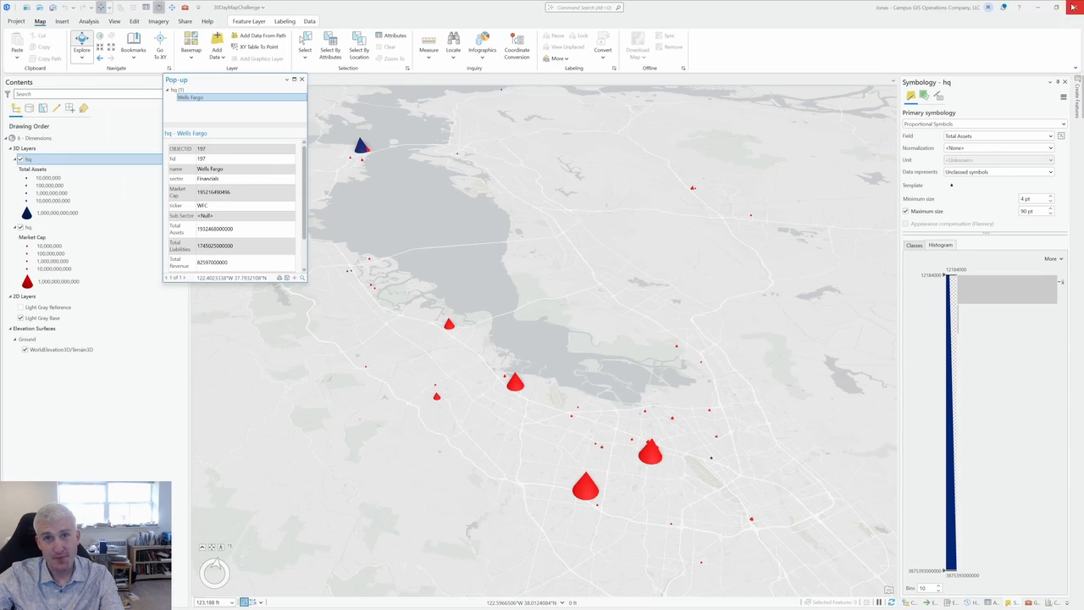
click(302, 80)
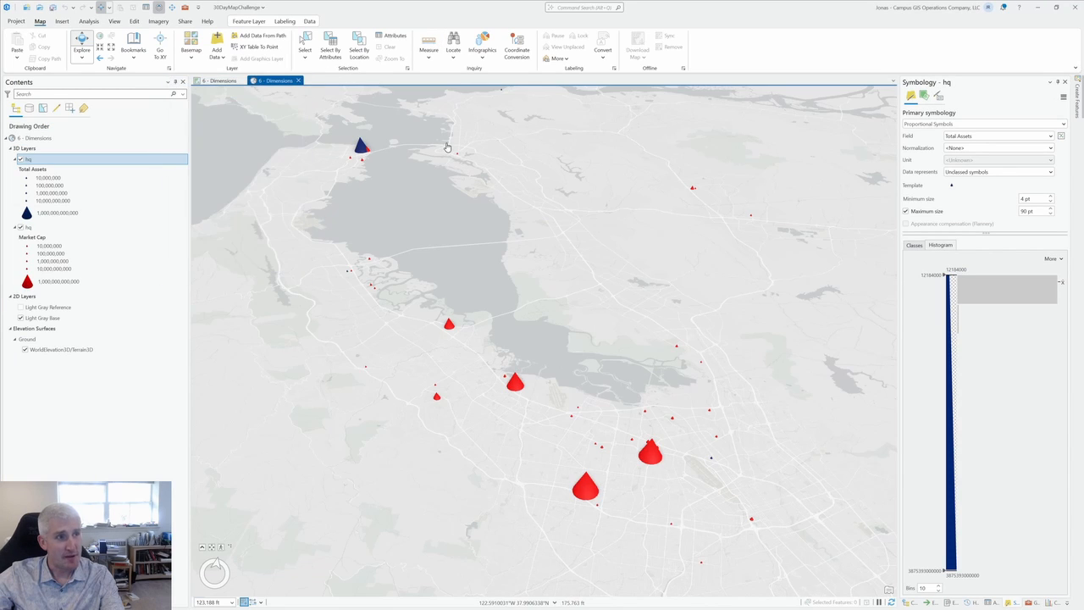
- Examine the cones around Seattle and check the attributes of the smaller of the two large red cones
scroll(484, 286, down, 5)
scroll(484, 294, down, 3)
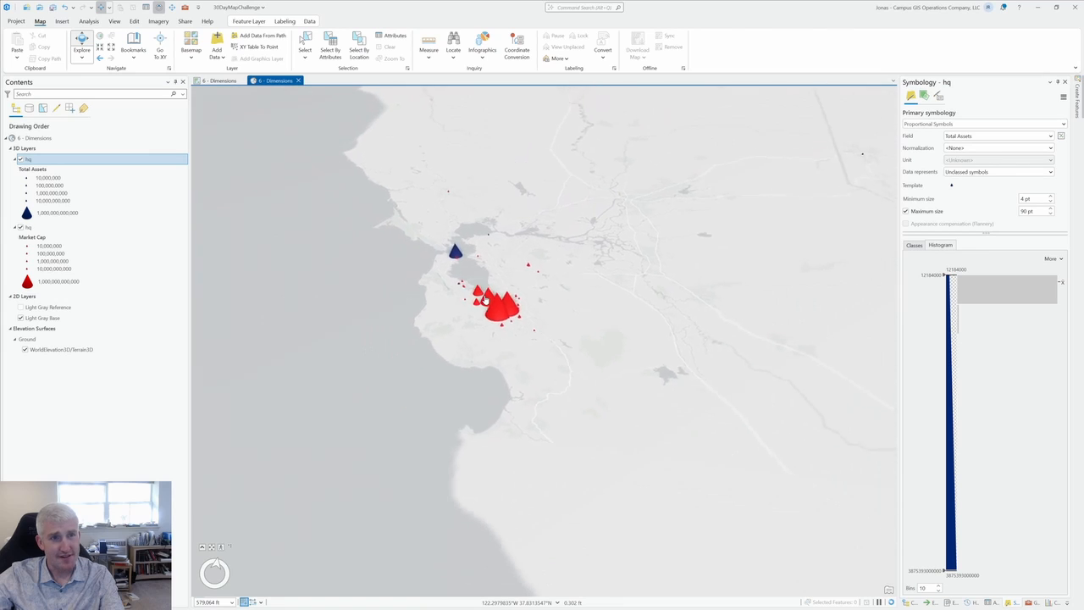
drag(674, 182, 570, 409)
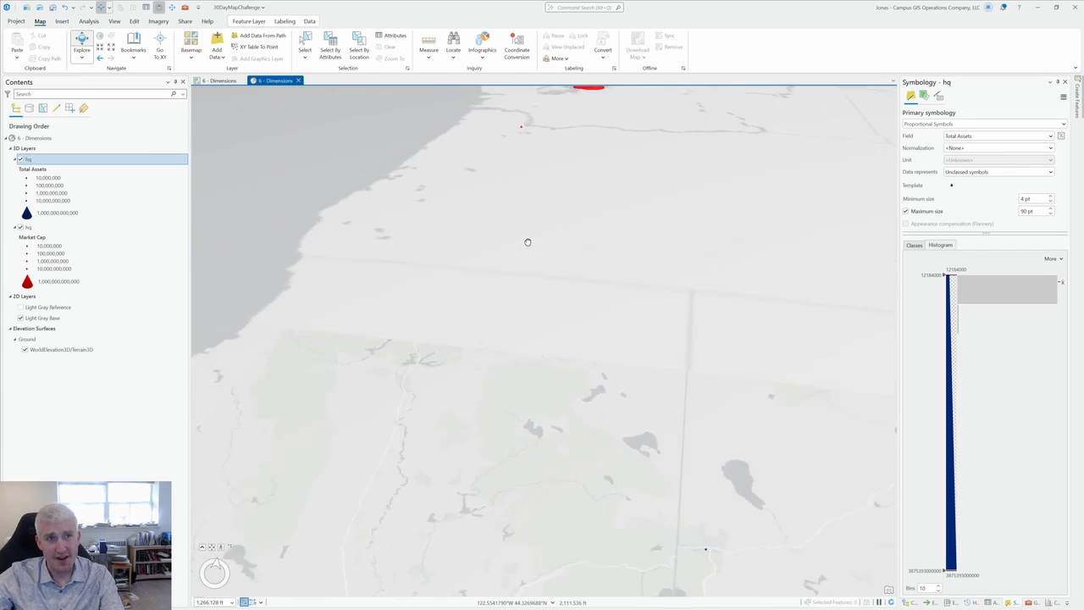
drag(576, 198, 522, 399)
scroll(556, 260, up, 3)
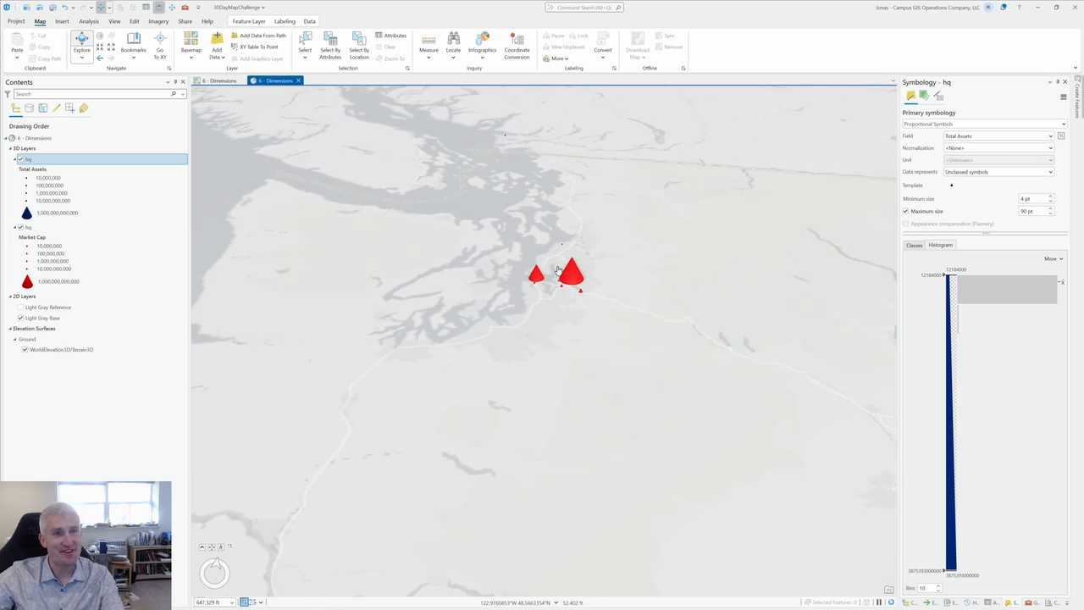
scroll(559, 264, up, 3)
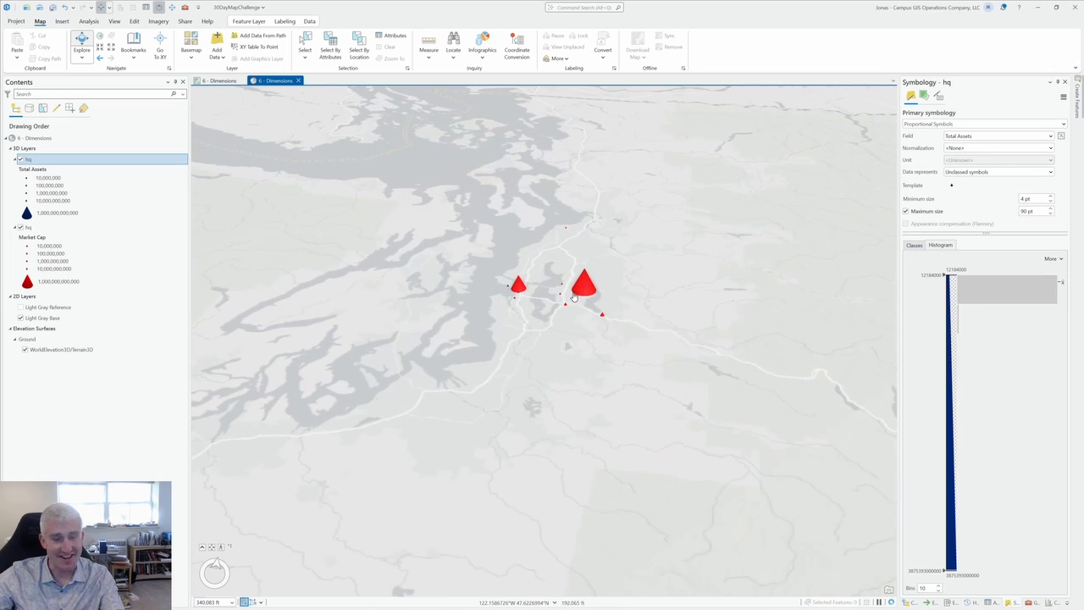
click(518, 286)
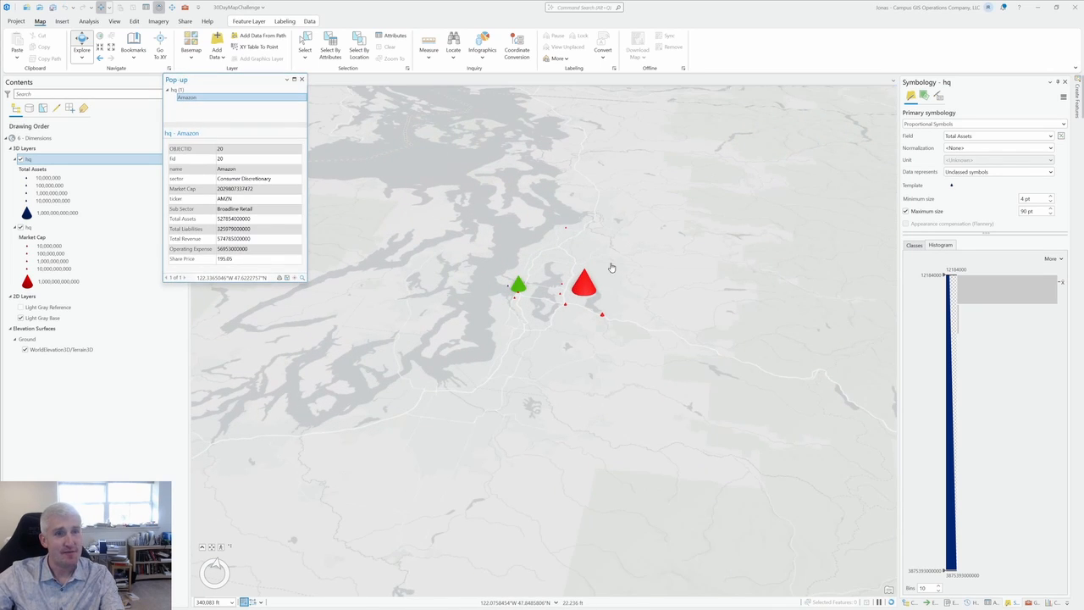
- Check the attributes of the larger red cone near Seattle and of the red cone around Omaha in the Midwest
click(584, 284)
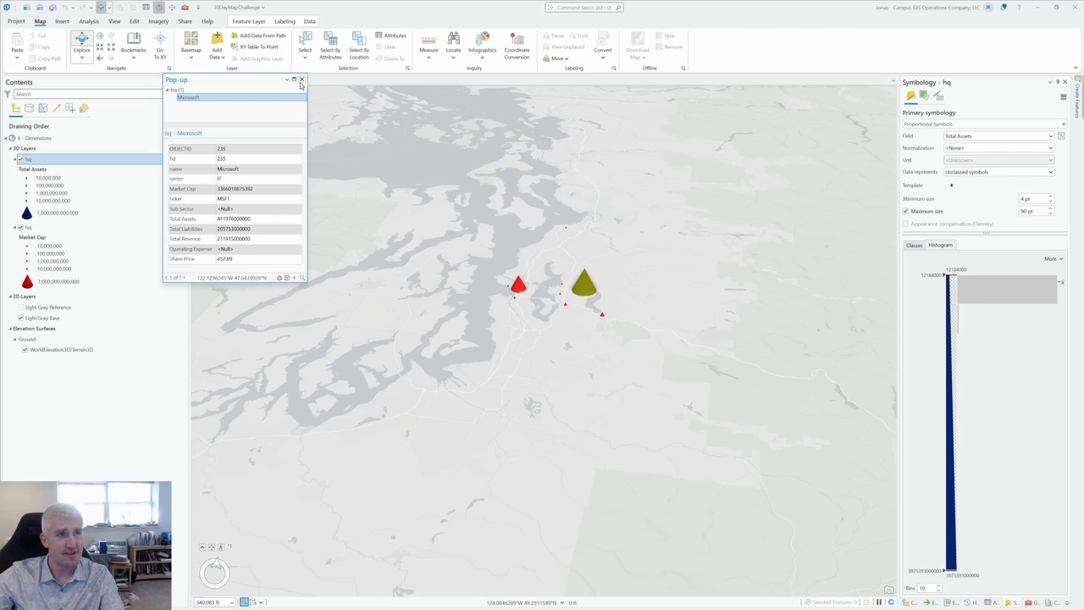
click(302, 78)
scroll(559, 264, down, 3)
middle_drag(559, 305, 559, 264)
scroll(559, 265, down, 5)
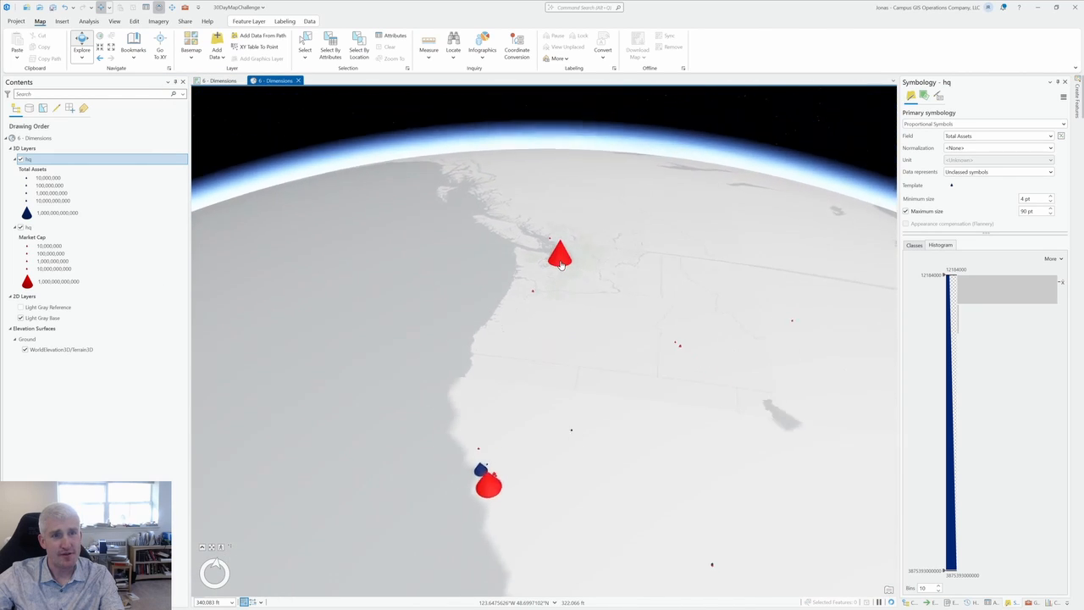
drag(743, 359, 452, 305)
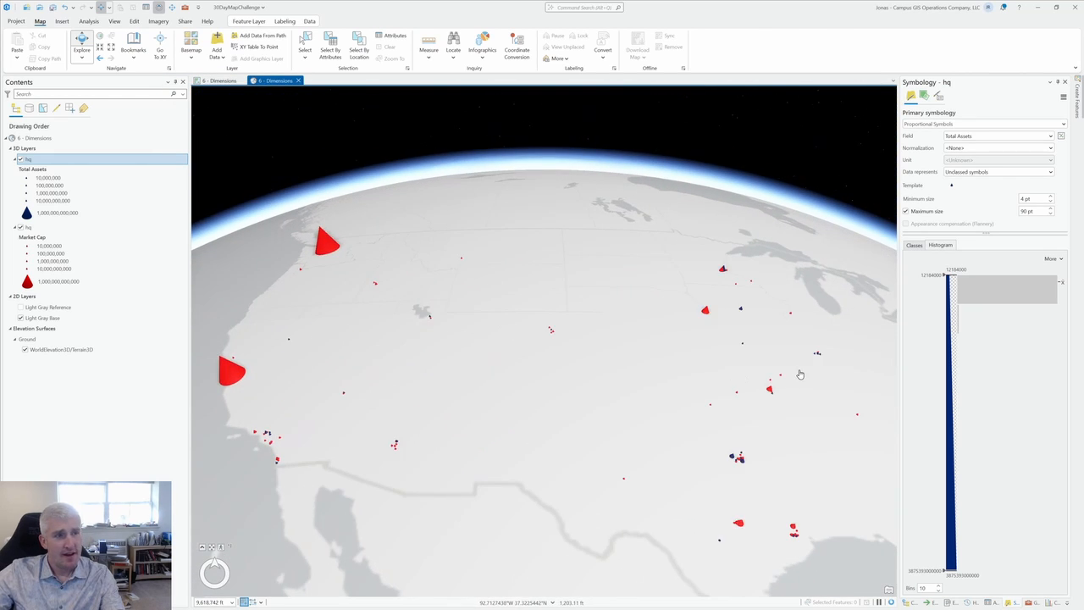
drag(795, 531, 529, 376)
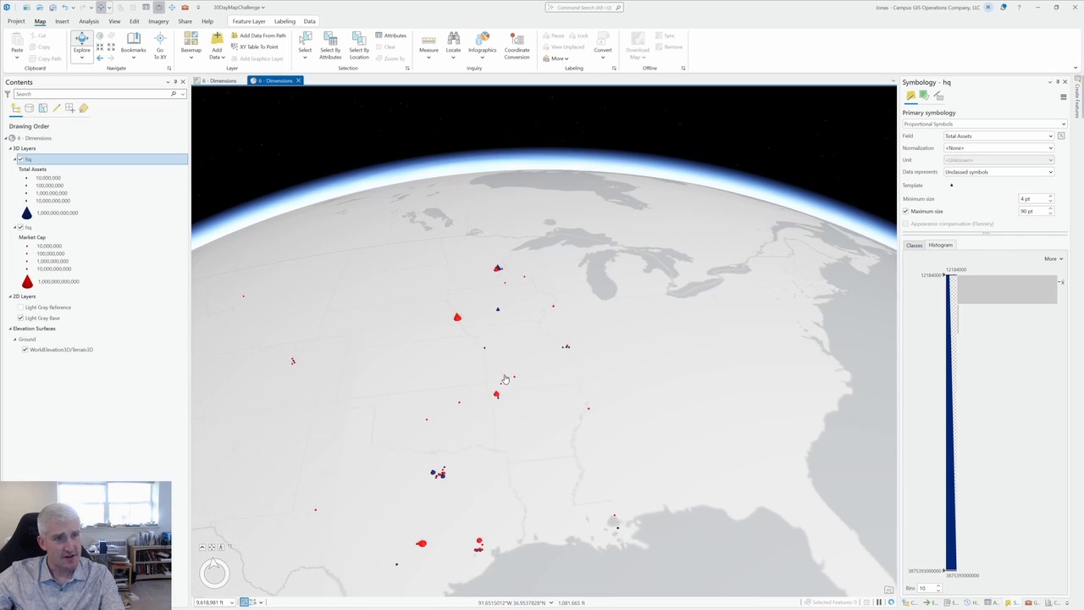
click(457, 326)
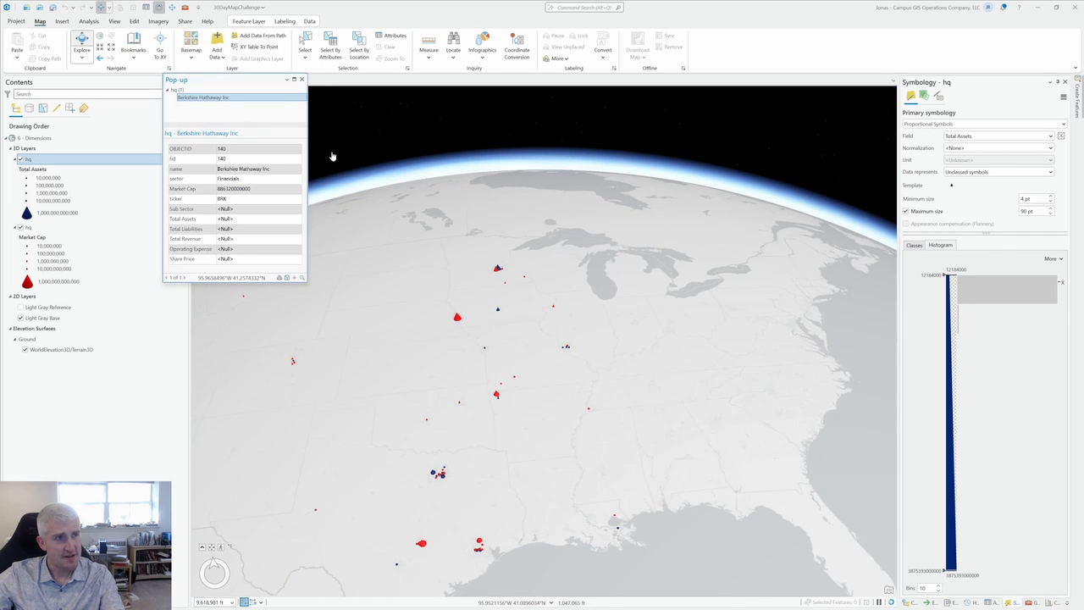
click(301, 80)
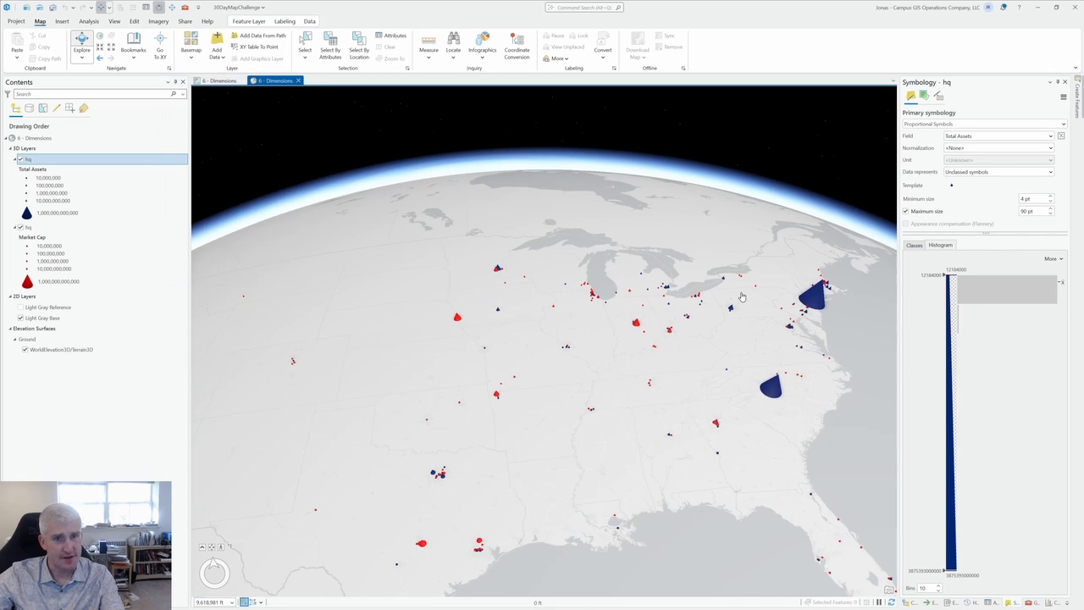
- Examine the blue cones in Charlotte and New York City, checking the attributes of one in Lower Manhattan and a smaller one in Midtown
drag(744, 297, 597, 305)
scroll(513, 417, up, 10)
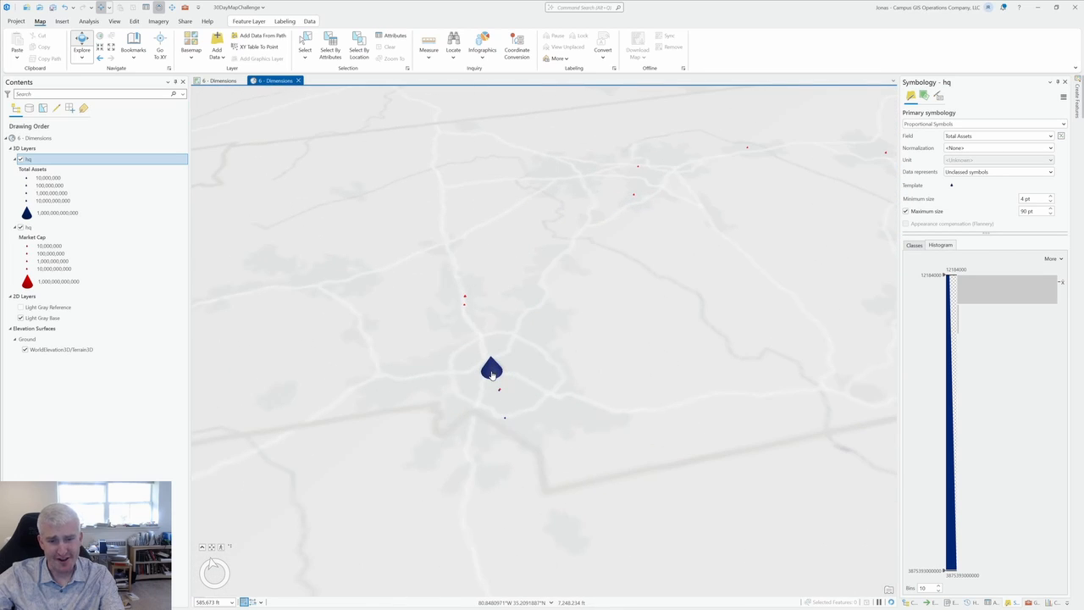
drag(818, 167, 331, 378)
drag(726, 220, 602, 527)
scroll(509, 230, up, 5)
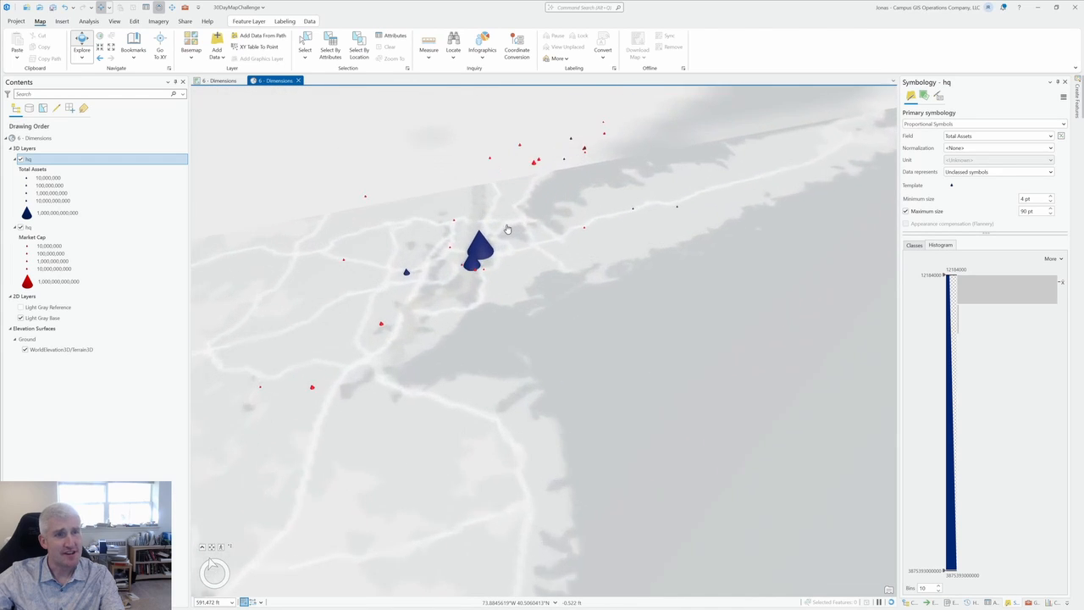
scroll(509, 337, up, 4)
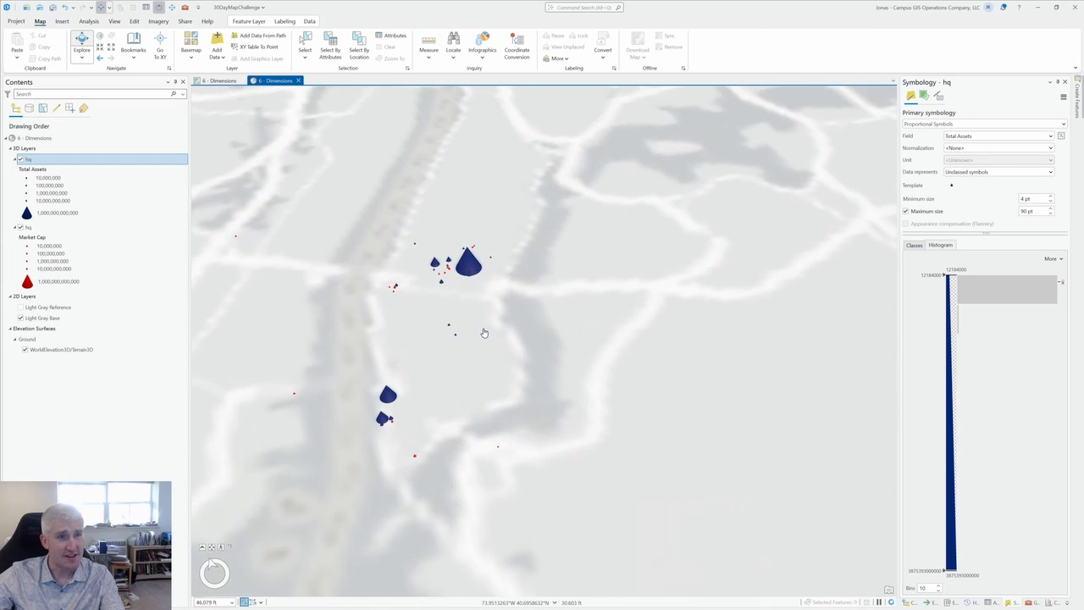
click(501, 413)
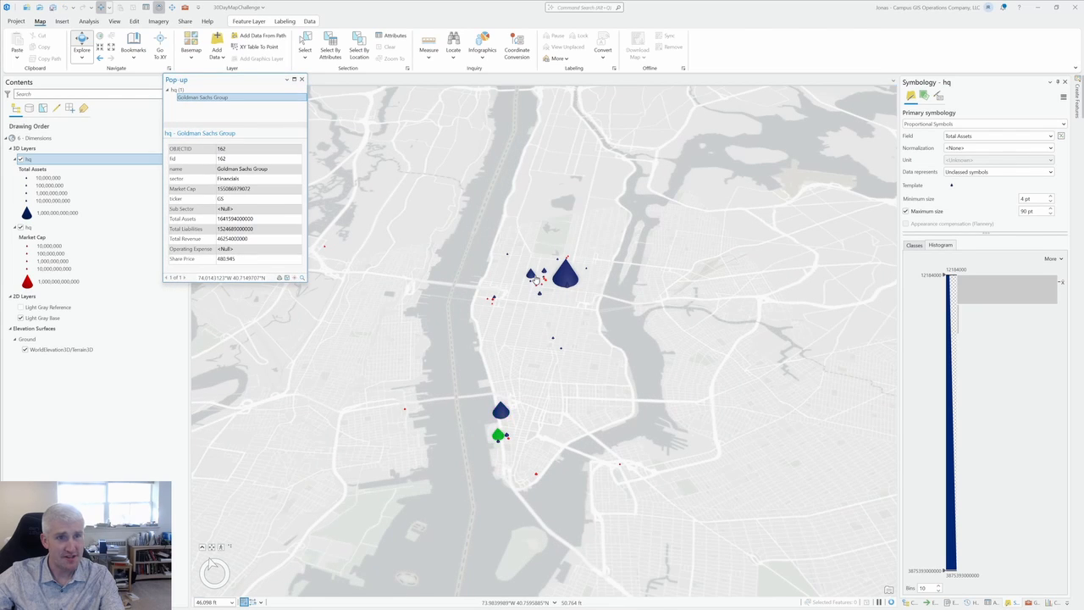
click(499, 254)
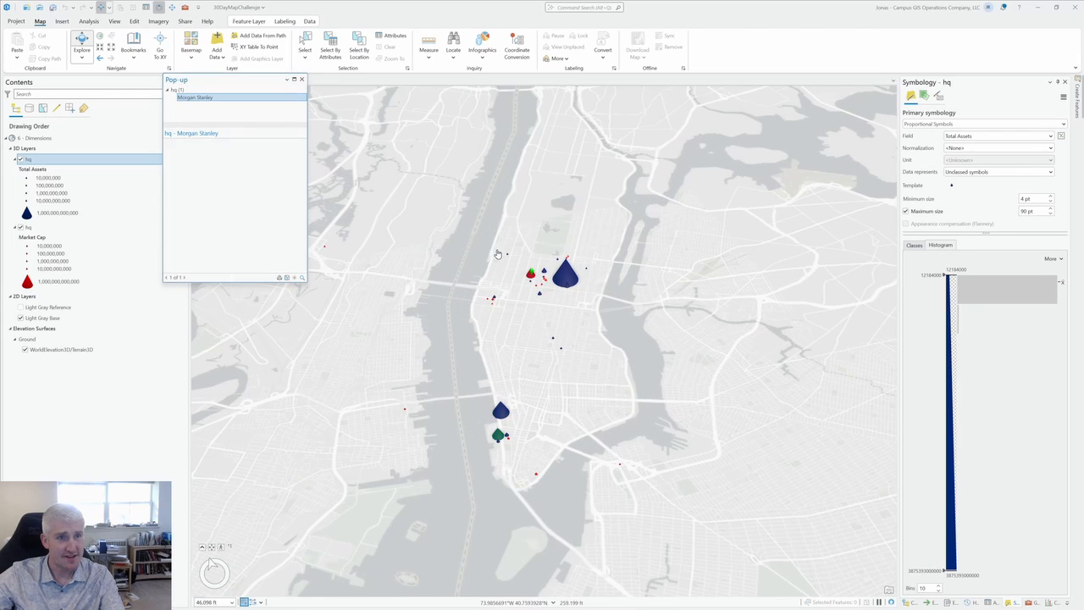
click(302, 80)
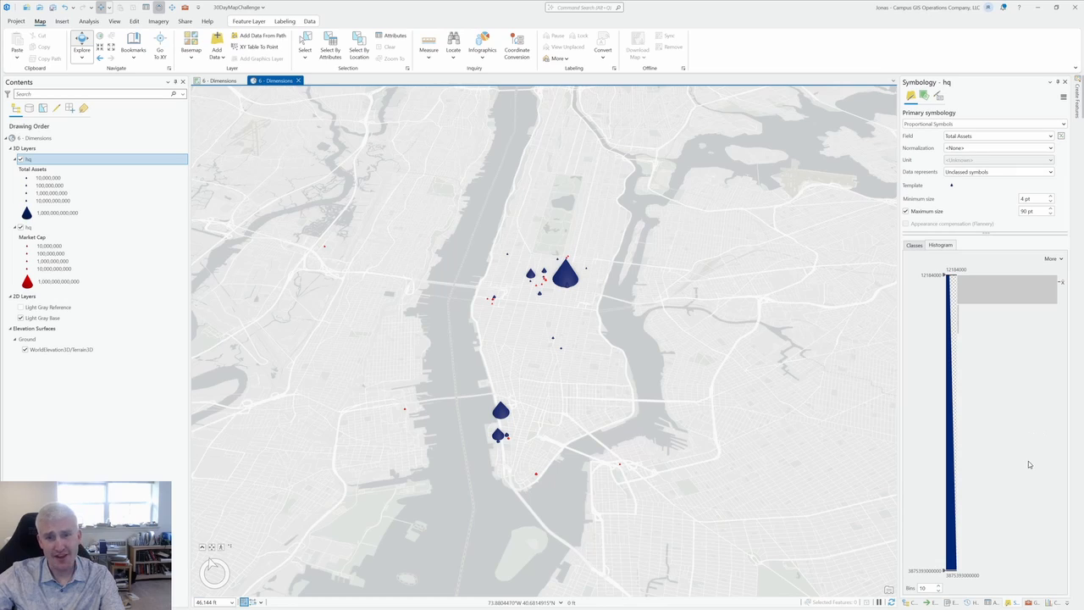
- Create a new layout with the ANSI Landscape Letter page size, 8.5 x 11 inches
click(910, 601)
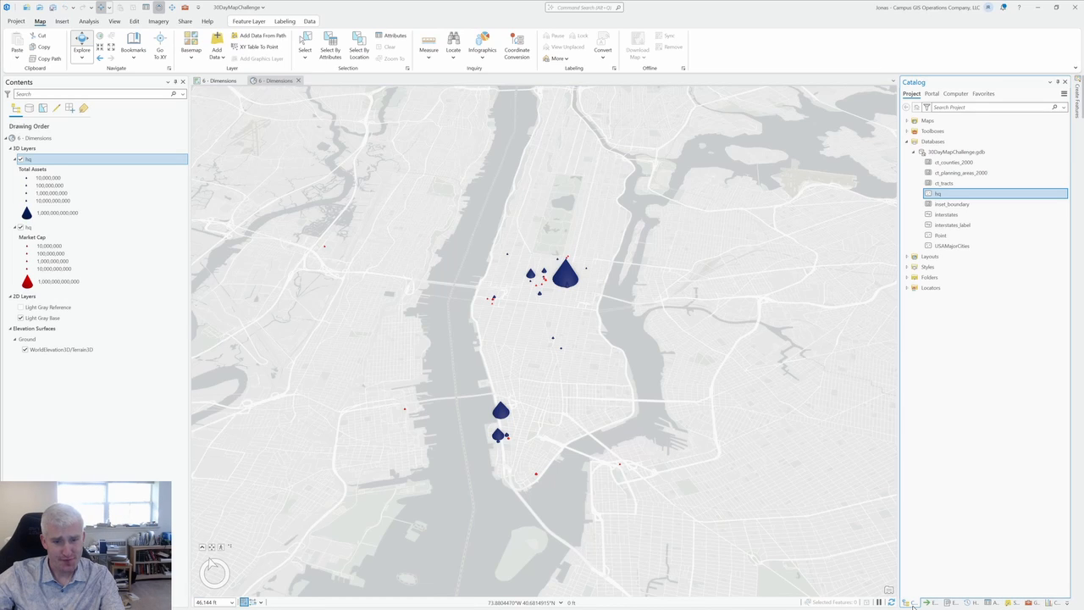
click(63, 22)
click(46, 55)
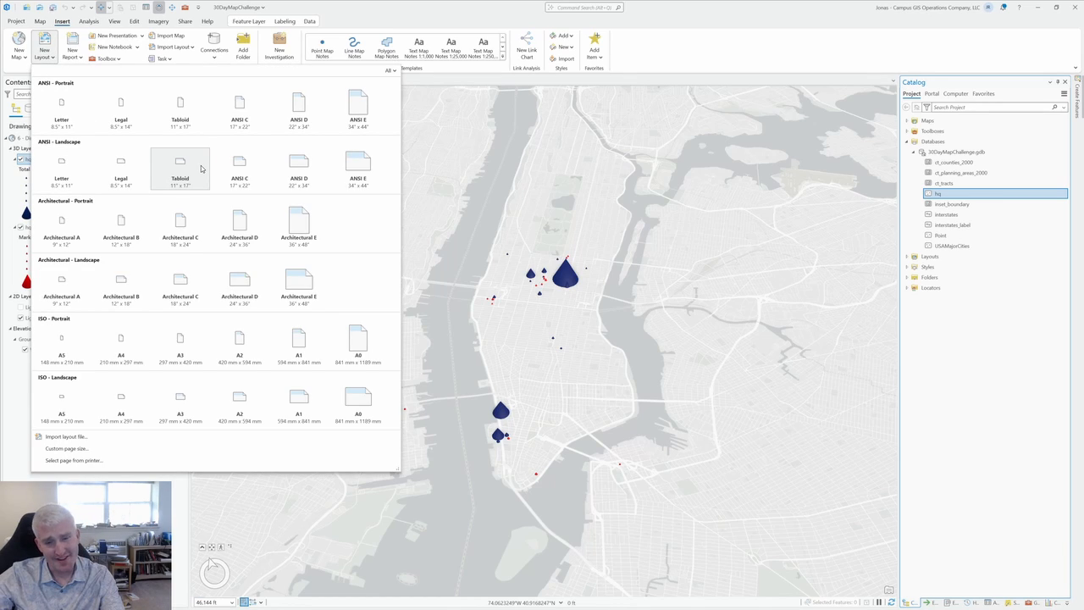
click(77, 169)
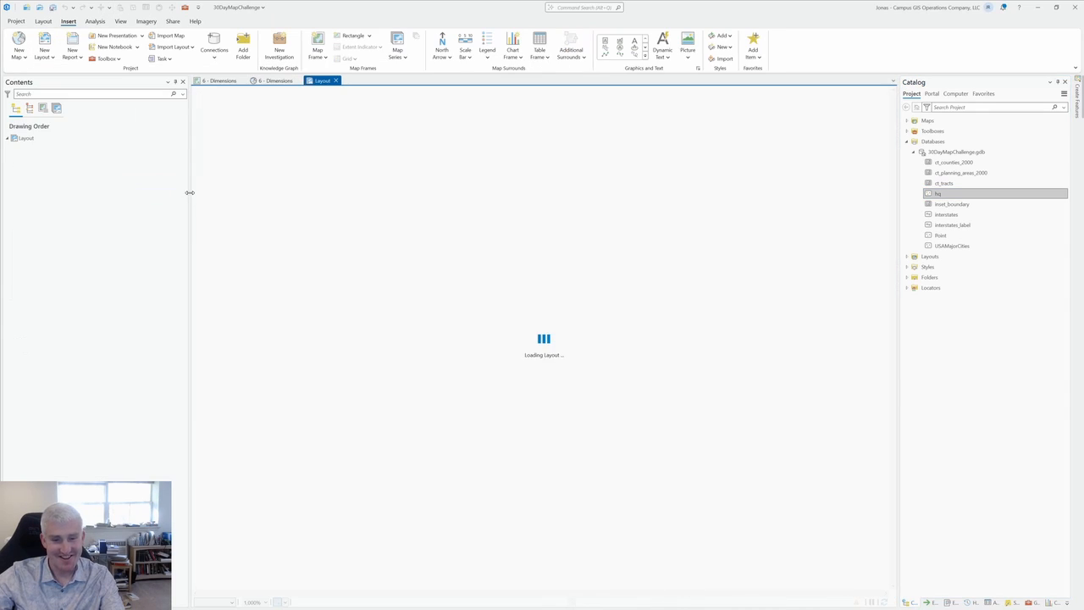
- Insert a map frame of the 6 - Dimensions global scene at its current view, filling the whole layout page
click(317, 46)
scroll(395, 406, down, 2)
scroll(395, 406, down, 3)
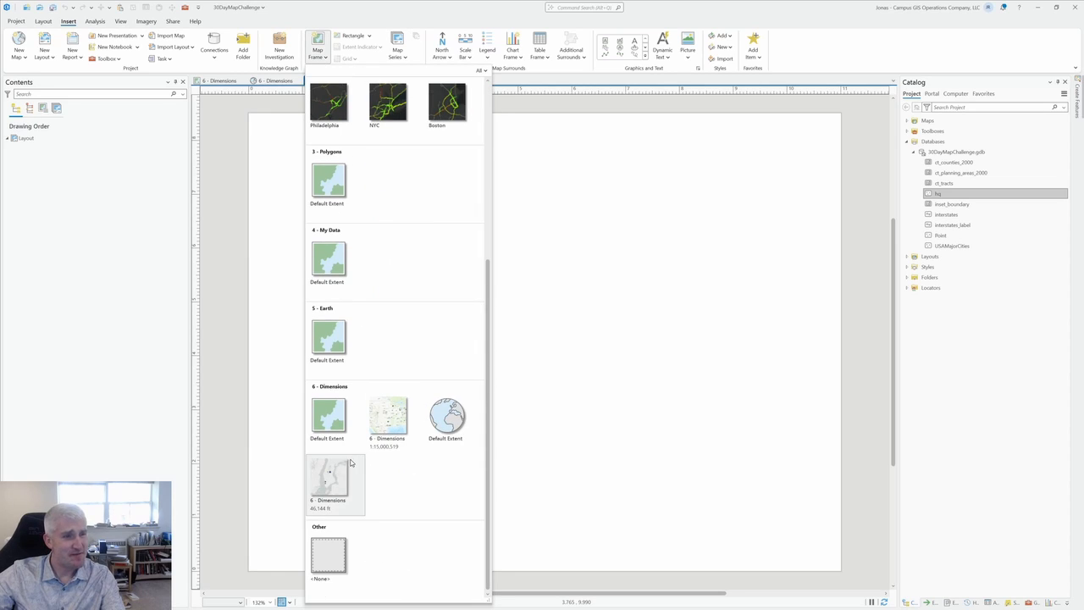
click(340, 491)
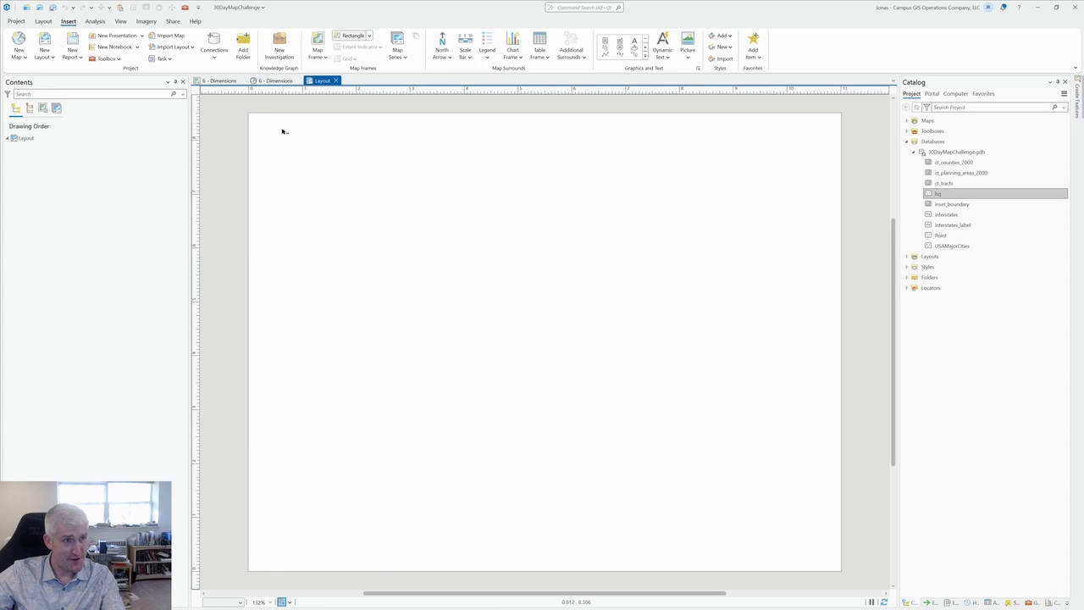
mouse_move(249, 114)
mouse_down()
mouse_move(782, 503)
mouse_move(849, 575)
mouse_move(839, 571)
mouse_up()
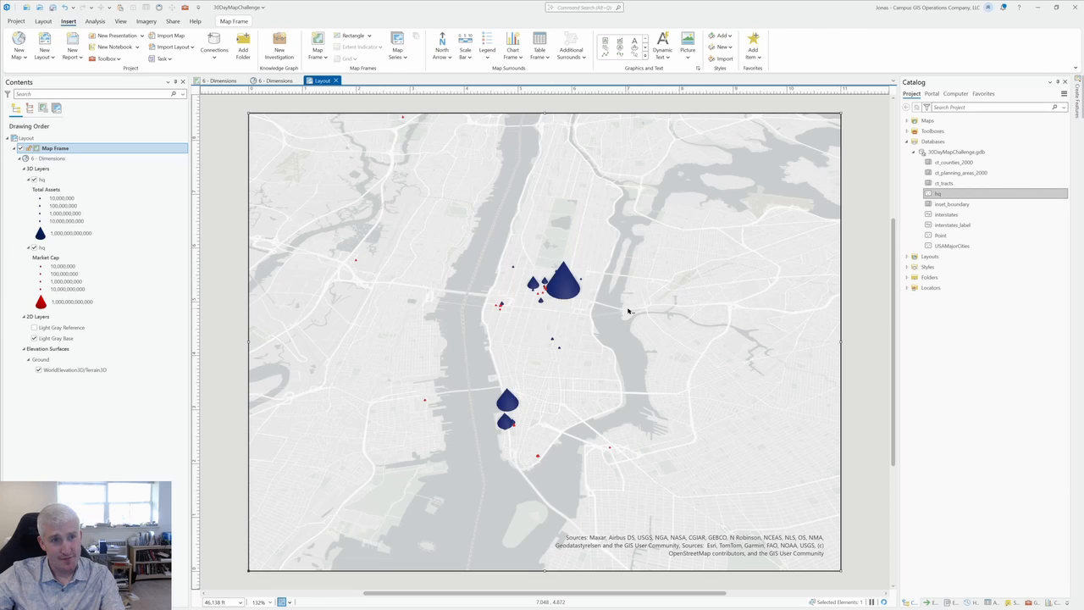
- Activate the map frame, reframe the scene to the whole contiguous United States beneath the globe's curved horizon, and close the activation
click(317, 48)
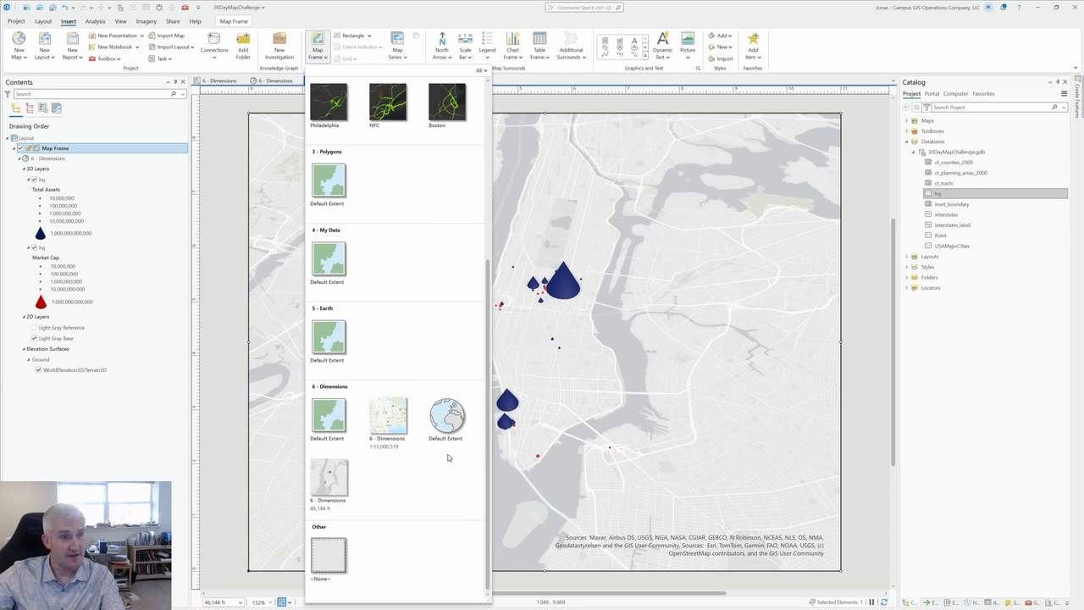
click(49, 23)
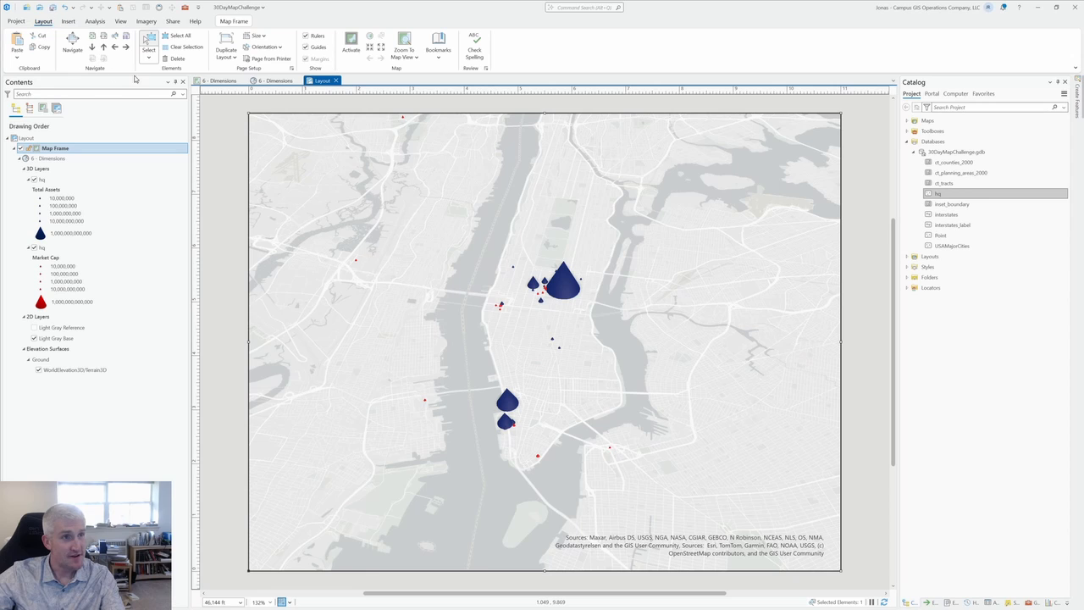
click(351, 44)
drag(649, 334, 643, 338)
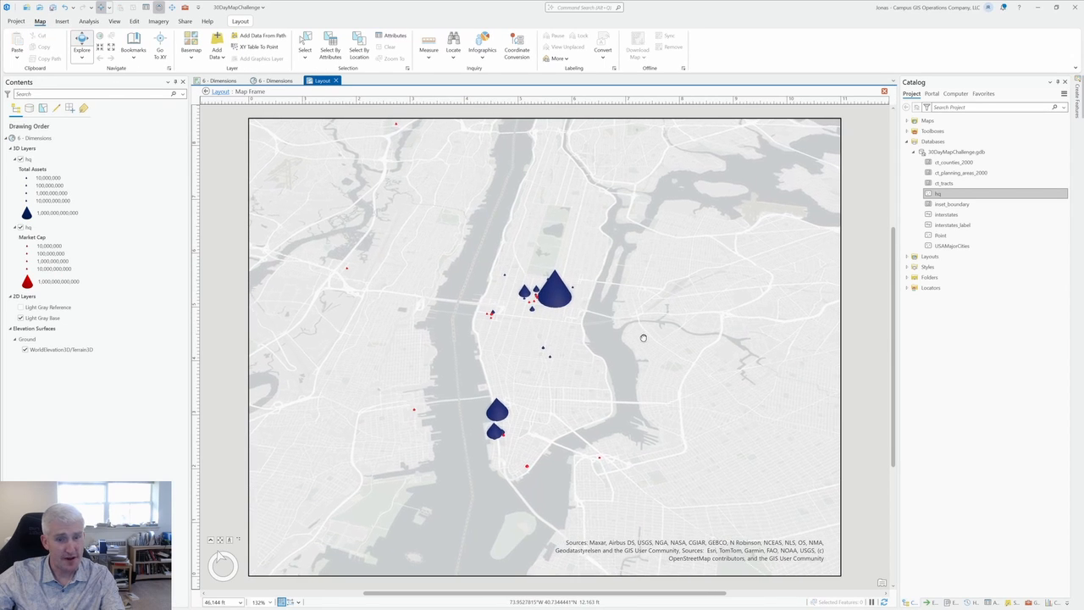
scroll(643, 338, down, 6)
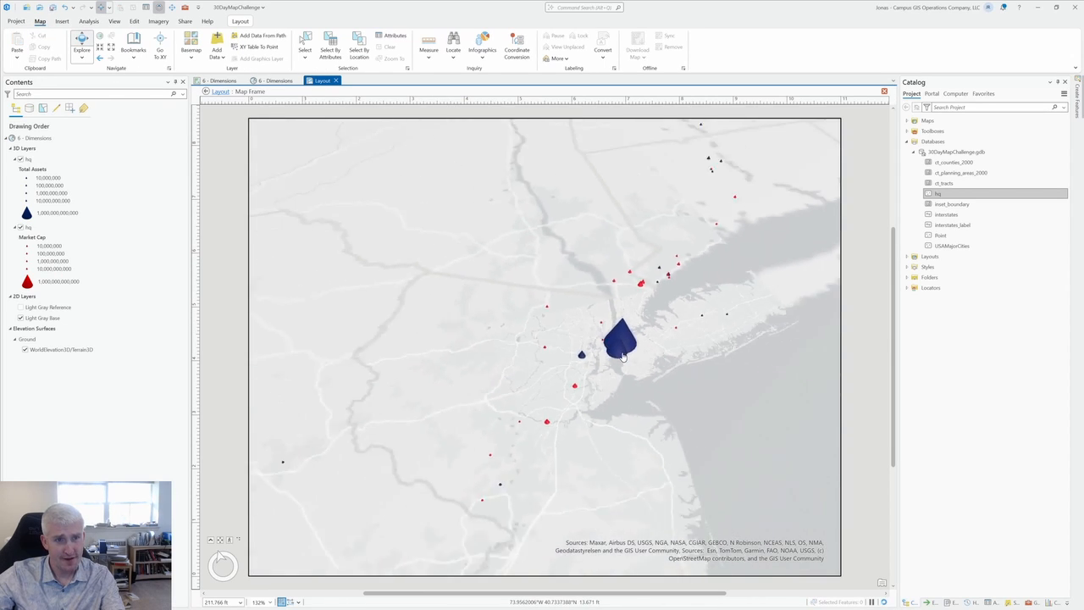
scroll(622, 356, down, 5)
middle_drag(622, 356, 507, 317)
scroll(506, 320, down, 2)
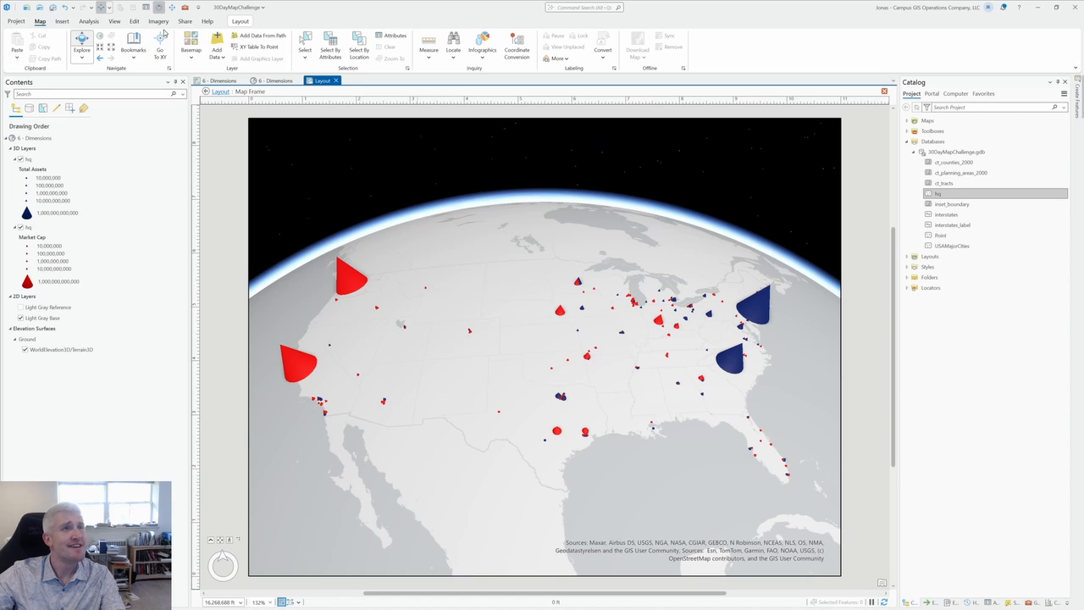
click(240, 22)
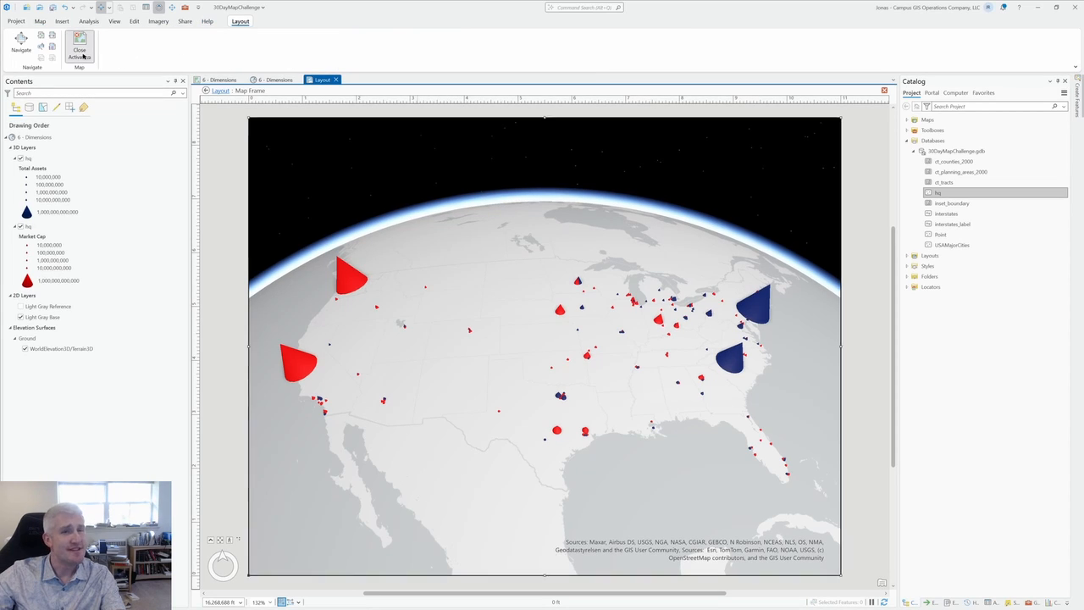
click(629, 187)
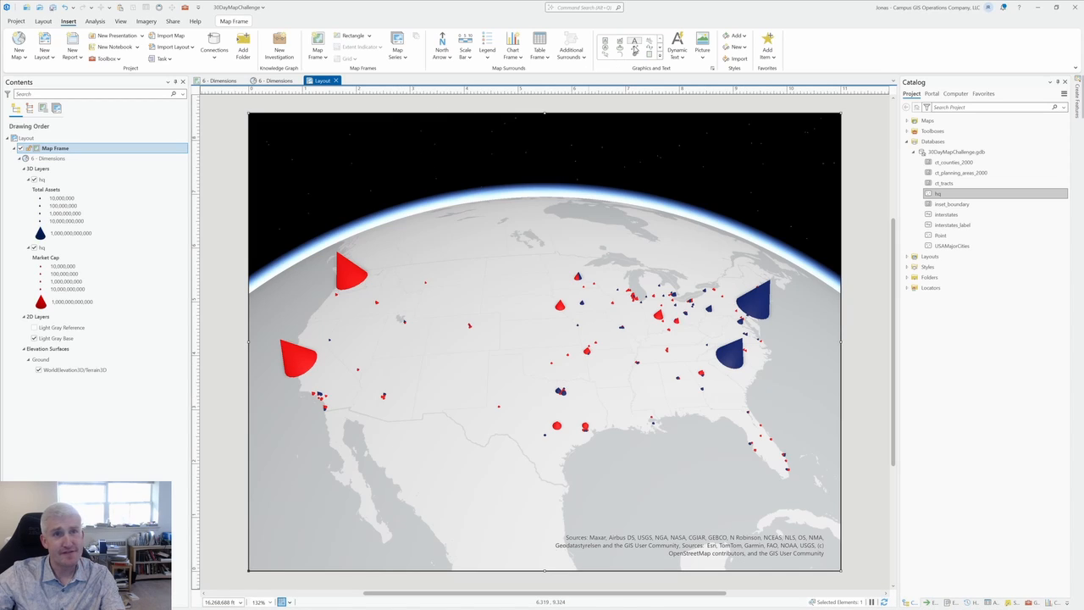
- Insert the Service Layer Credits dynamic text and place it outside the page, beside the map frame
click(678, 56)
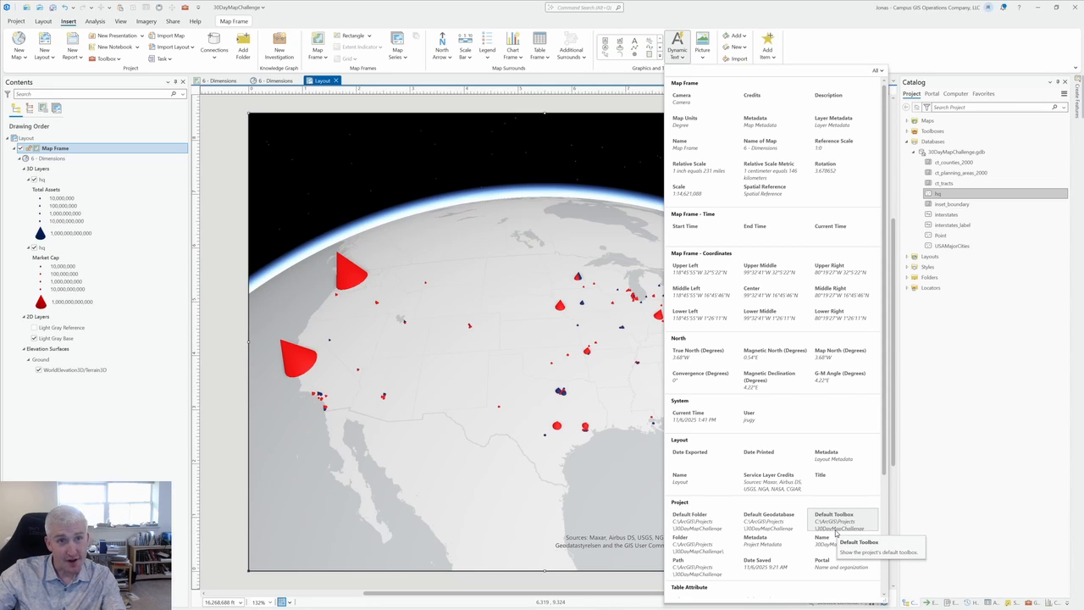
scroll(838, 542, down, 1)
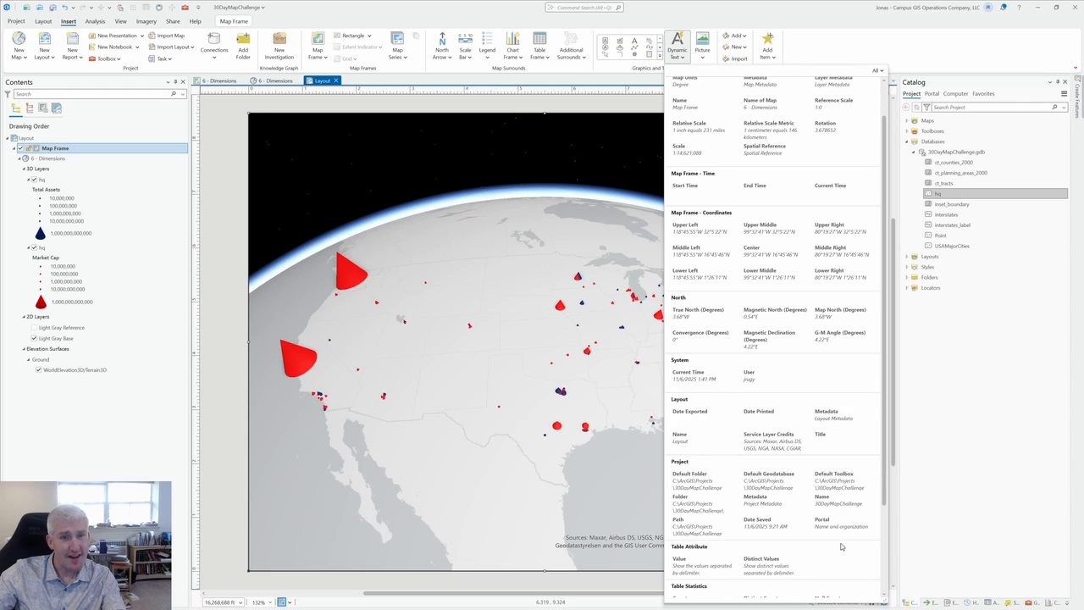
scroll(820, 567, down, 3)
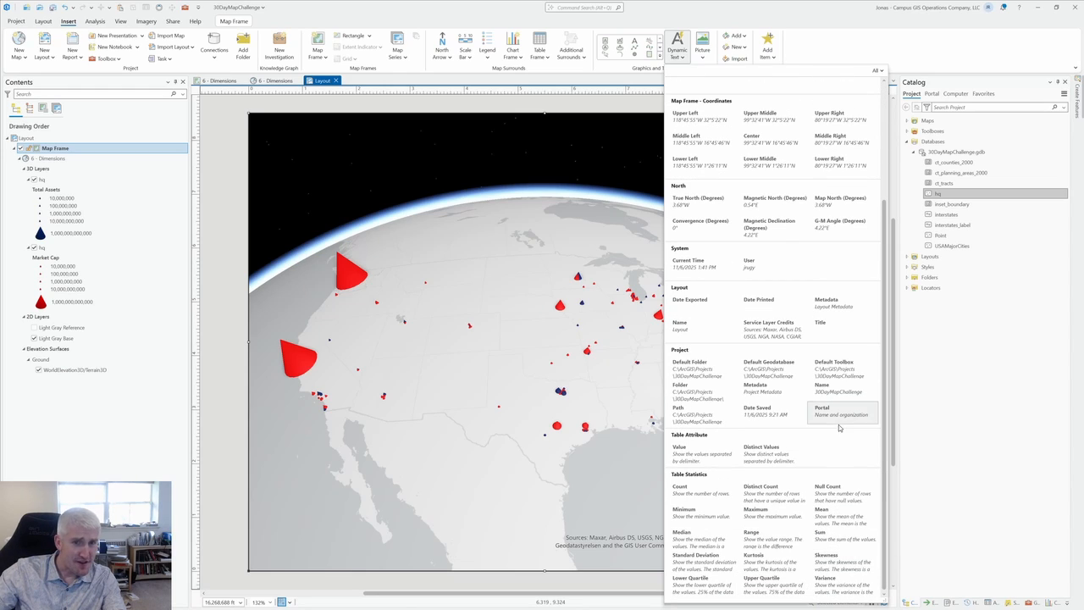
key(Escape)
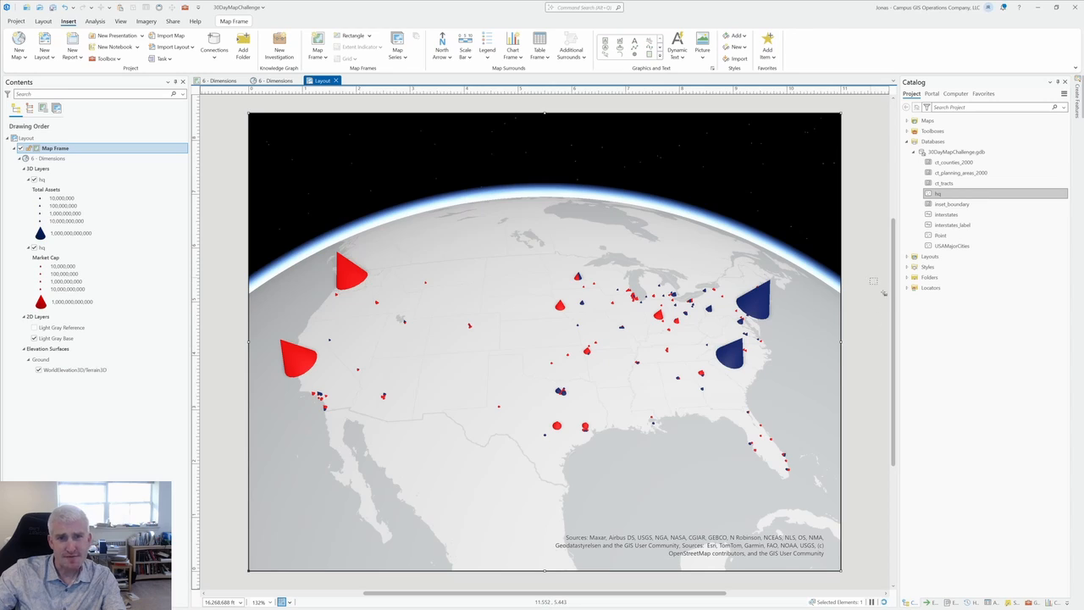
click(887, 305)
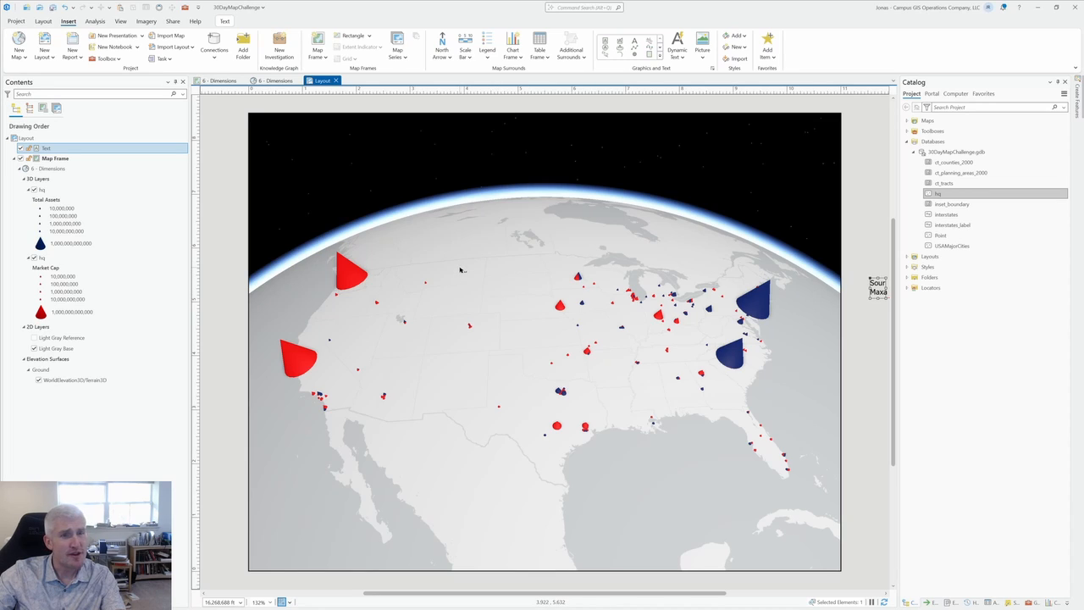
- Add a legend in the Legend 1 style over the Gulf of Mexico area of the map
click(487, 48)
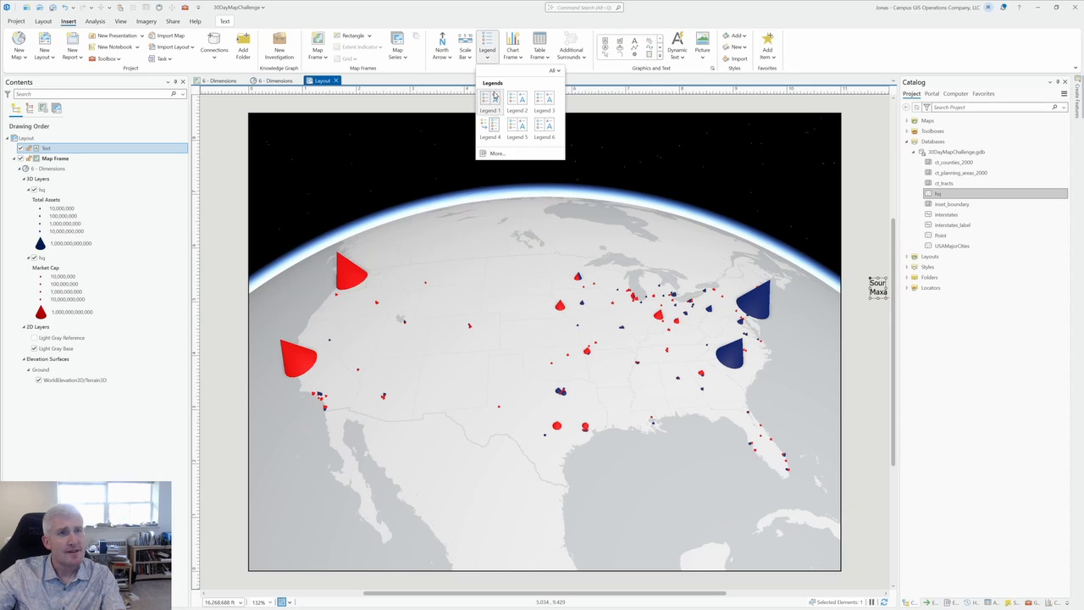
click(494, 96)
drag(592, 441, 741, 539)
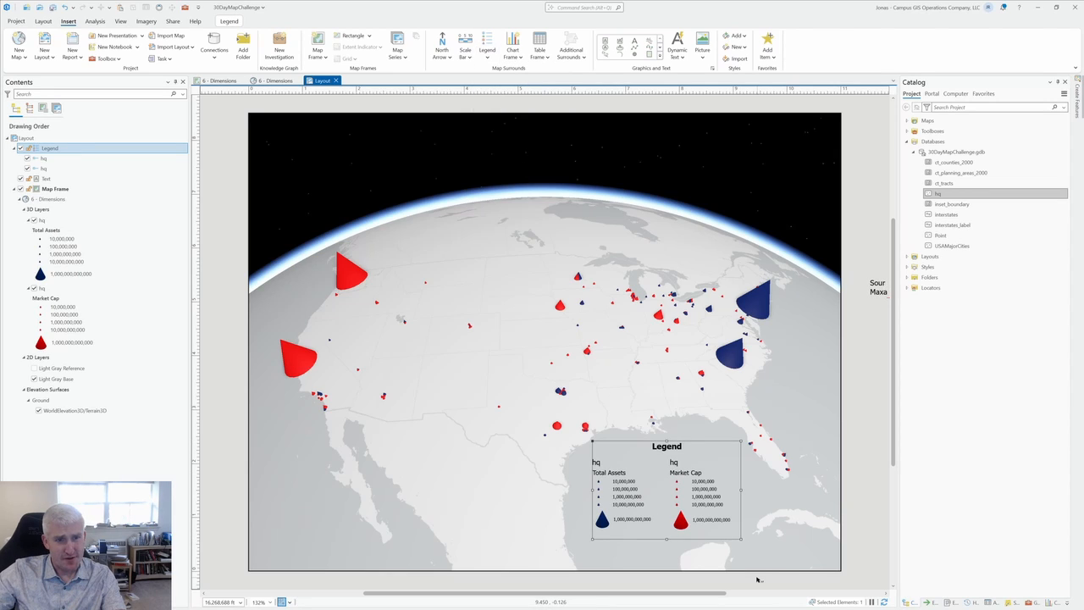
- Hide the layer names of both hq items in the legend
right_click(697, 463)
click(724, 453)
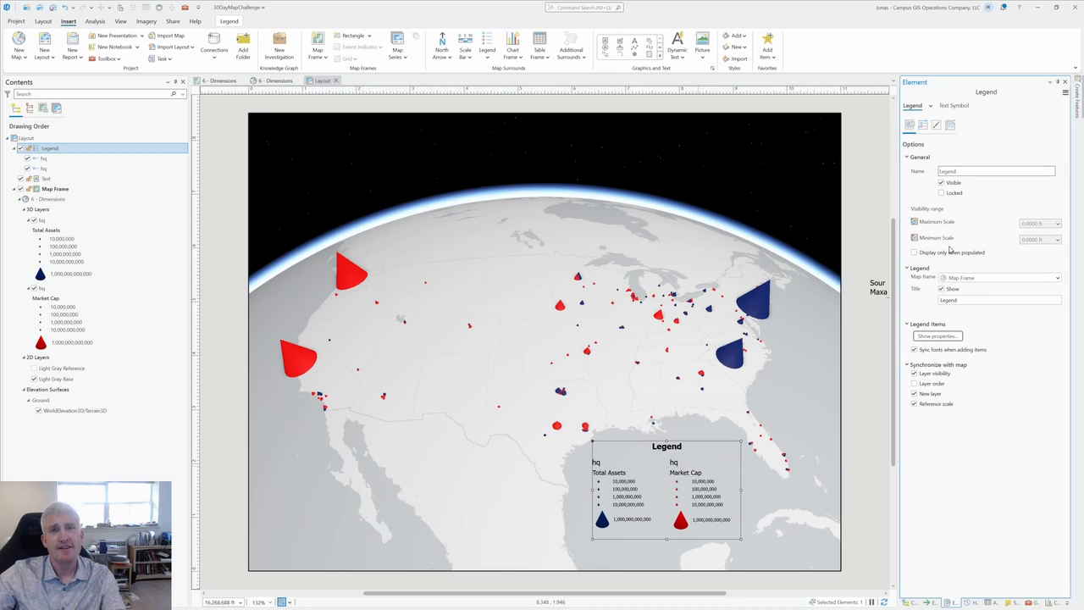
click(952, 336)
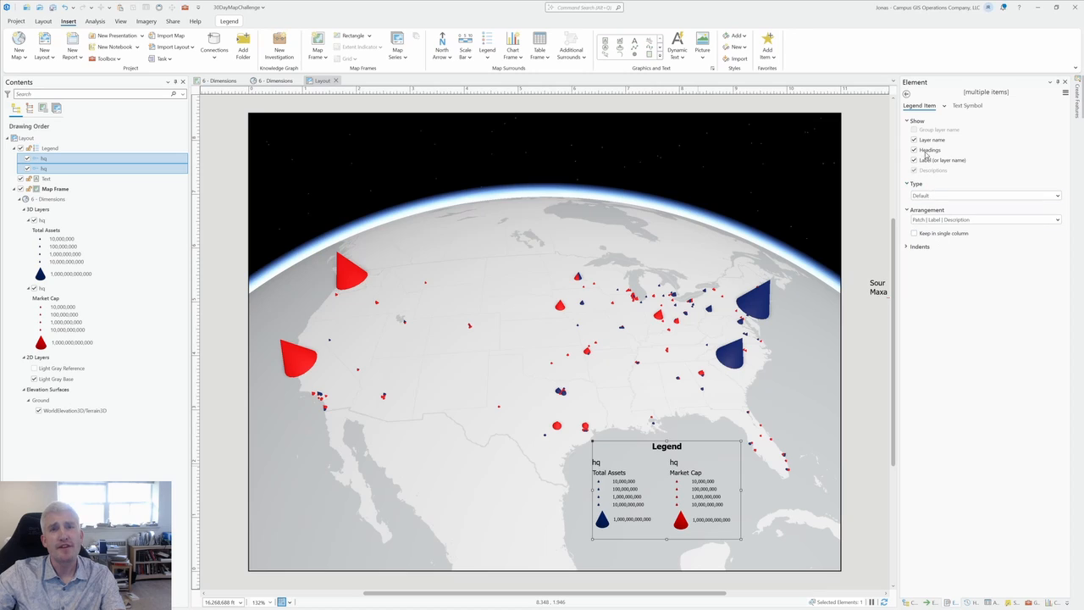
click(915, 140)
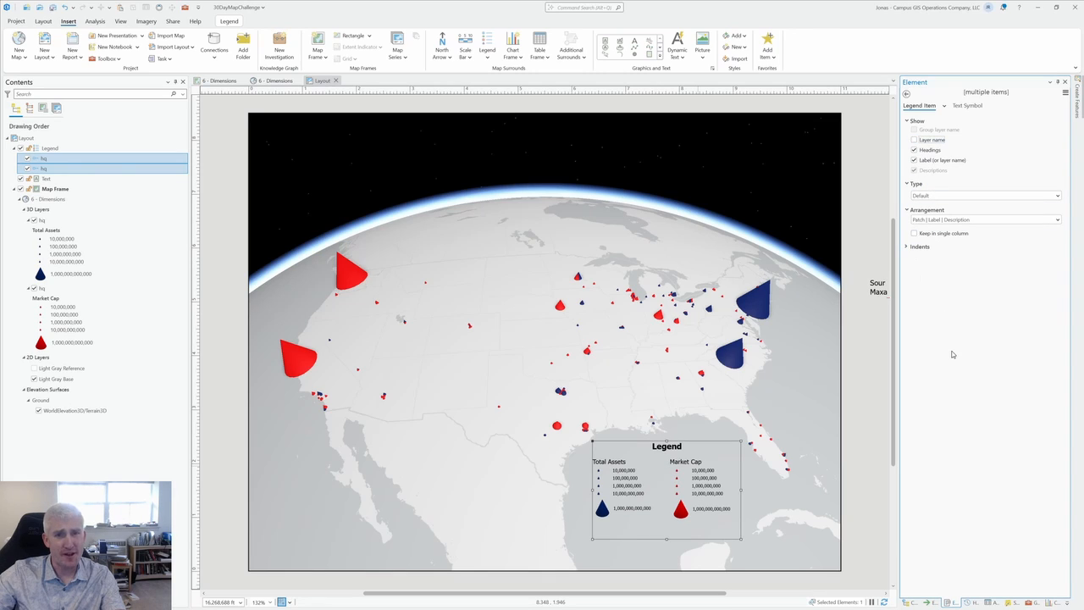
click(847, 434)
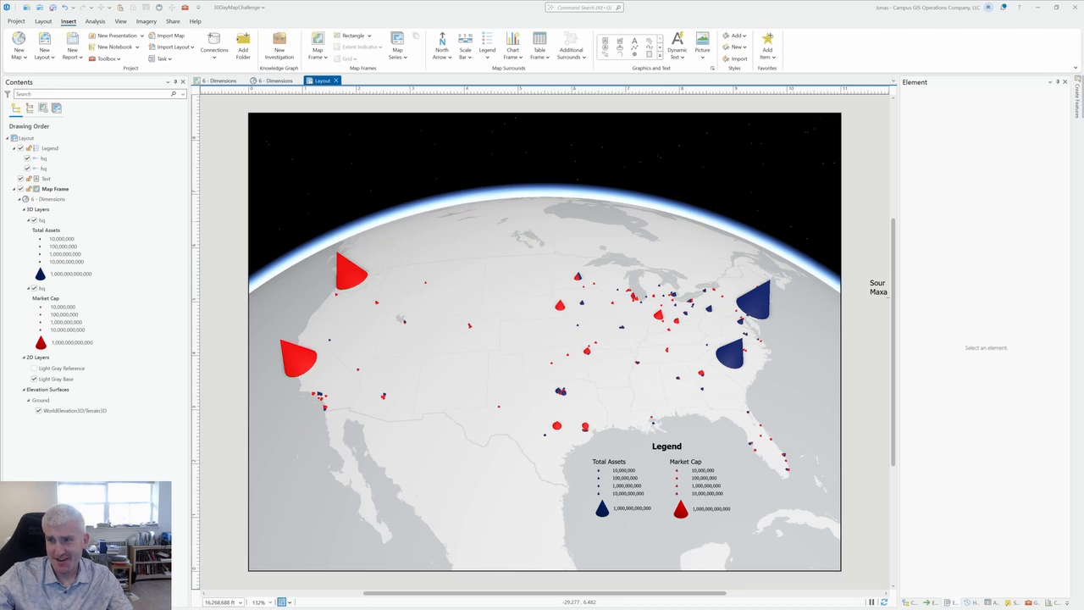
- Switch to the 30 Day Map Challenge tracker in Google Sheets and mark Day 6 Dimensions as started, finished and published
key(alt+Tab)
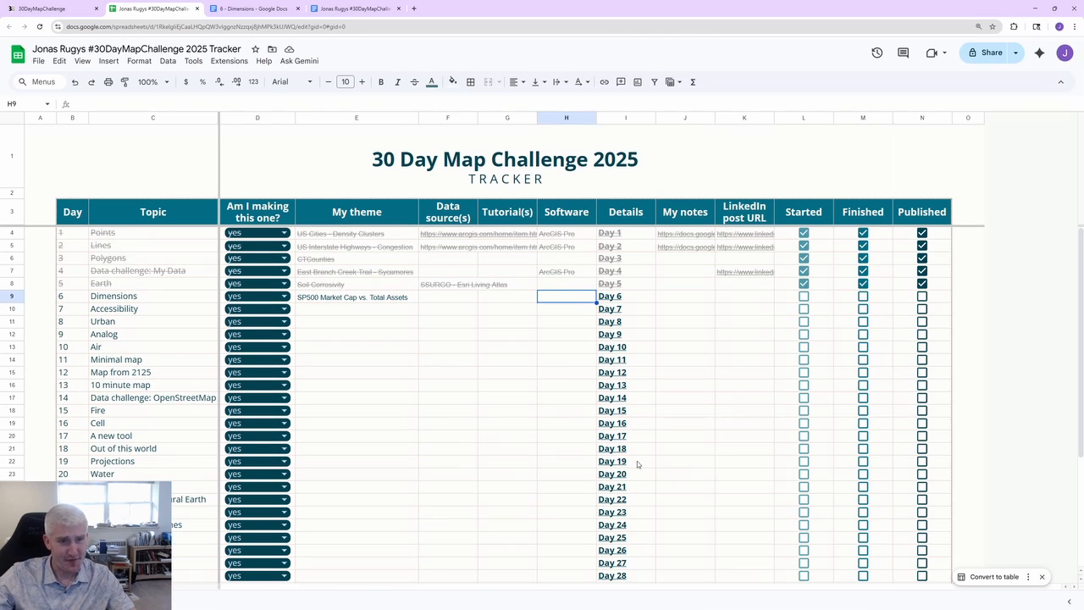
click(804, 295)
click(862, 296)
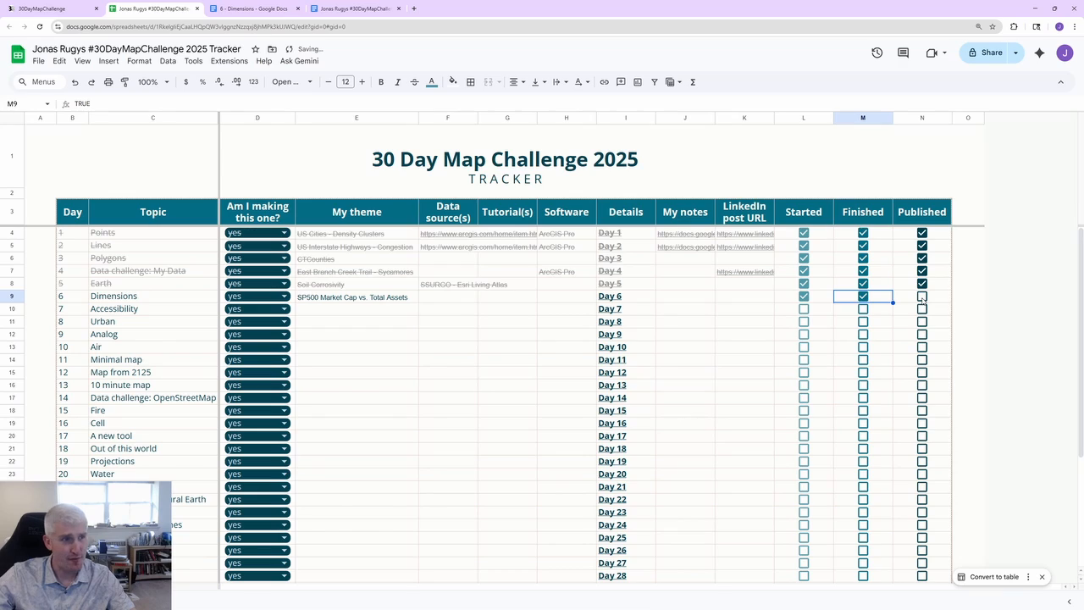
click(922, 297)
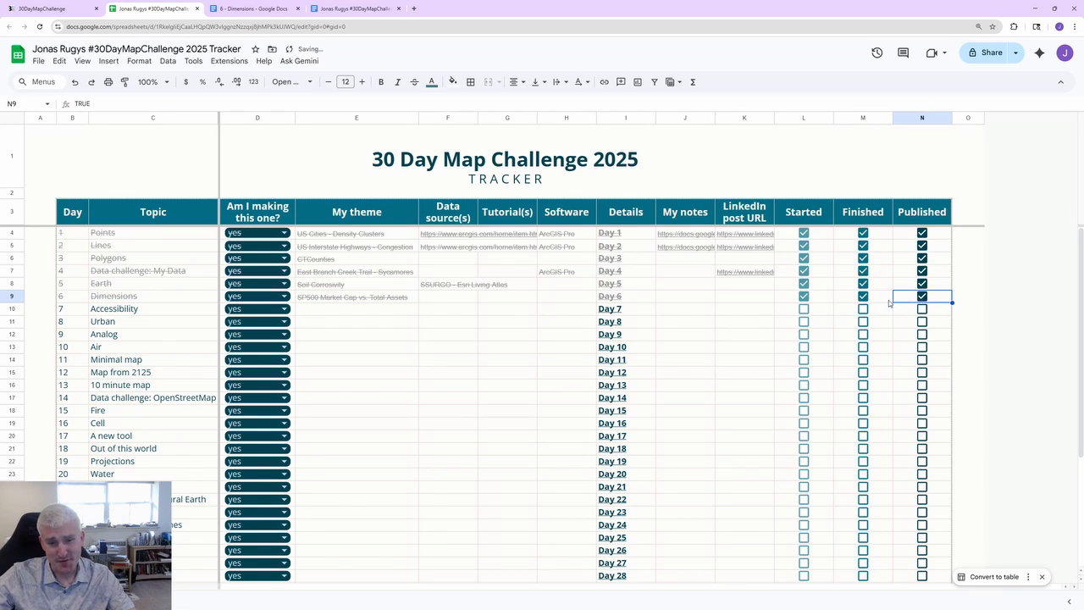